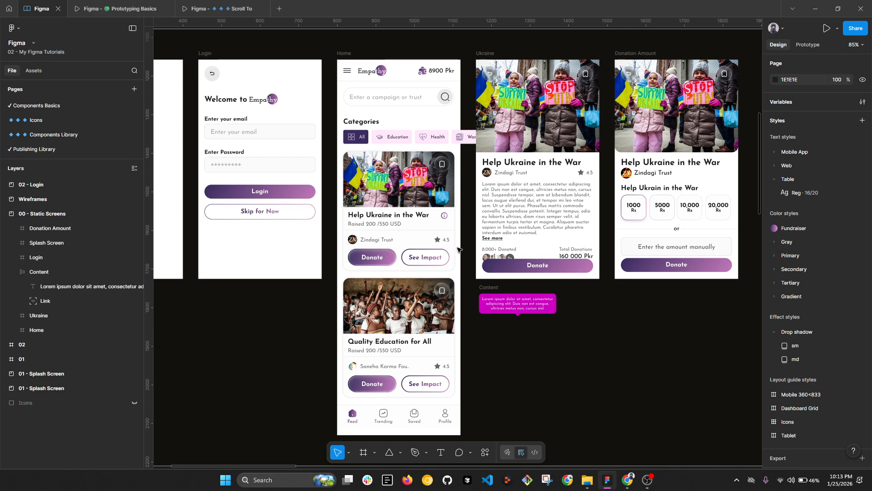
# - Connect the info icon on the Help Ukraine in the War card to the Content frame with a prototype interaction
pyautogui.click(434, 245)
pyautogui.scroll(3, 434, 246)
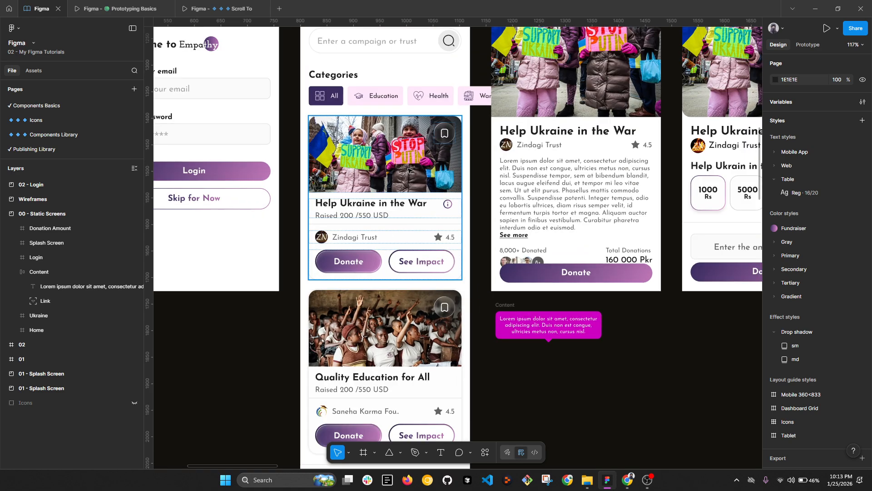
pyautogui.scroll(3, 433, 217)
pyautogui.click(460, 195)
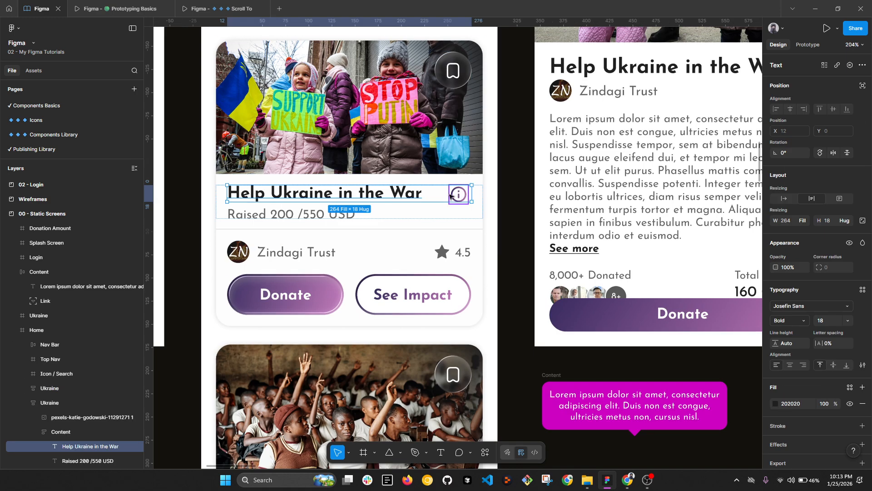
pyautogui.click(459, 196)
pyautogui.scroll(-2, 457, 195)
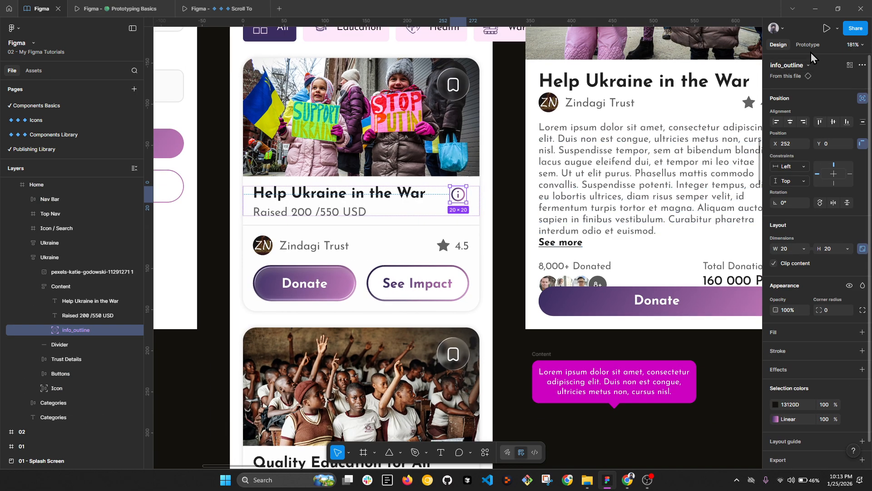
pyautogui.hotkey('shift', 'e')
pyautogui.moveTo(467, 195); pyautogui.dragTo(560, 355)
pyautogui.scroll(-3, 487, 276)
pyautogui.moveTo(694, 355); pyautogui.dragTo(661, 295)
pyautogui.moveTo(658, 344); pyautogui.dragTo(615, 235)
# - Preview the prototype from the Home frame
pyautogui.click(414, 102)
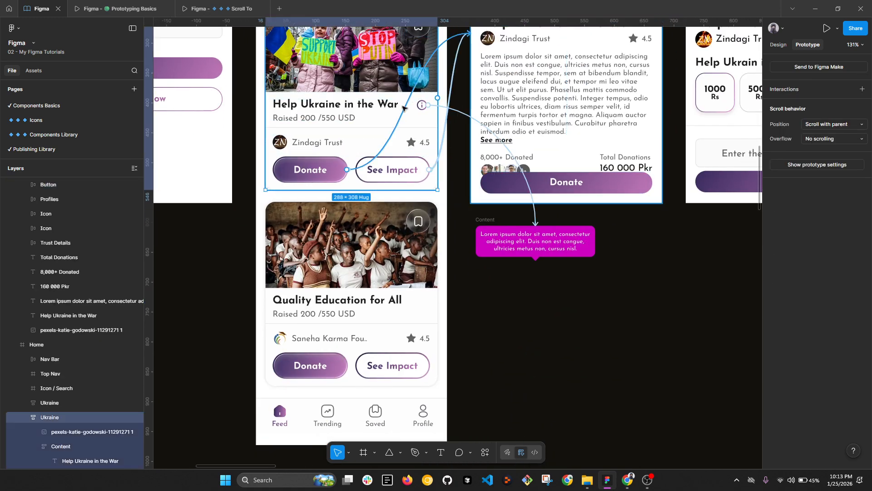
pyautogui.scroll(-4, 426, 128)
pyautogui.scroll(2, 426, 127)
pyautogui.click(356, 54)
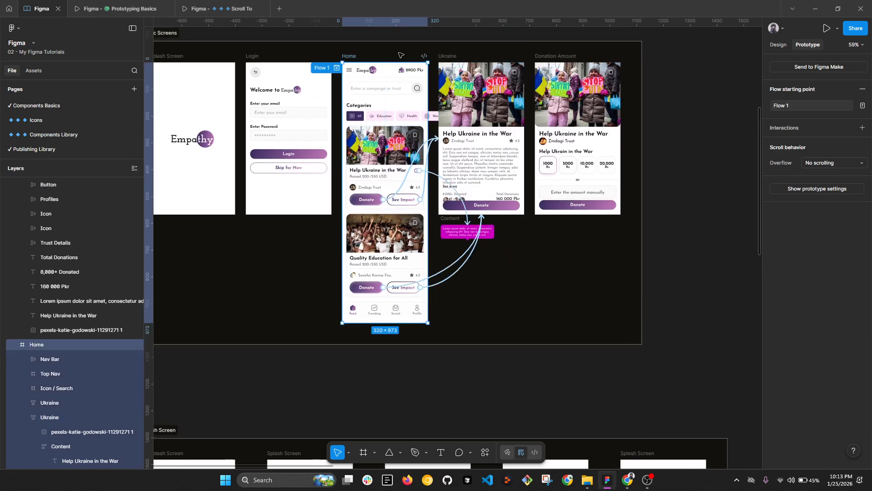
pyautogui.click(825, 29)
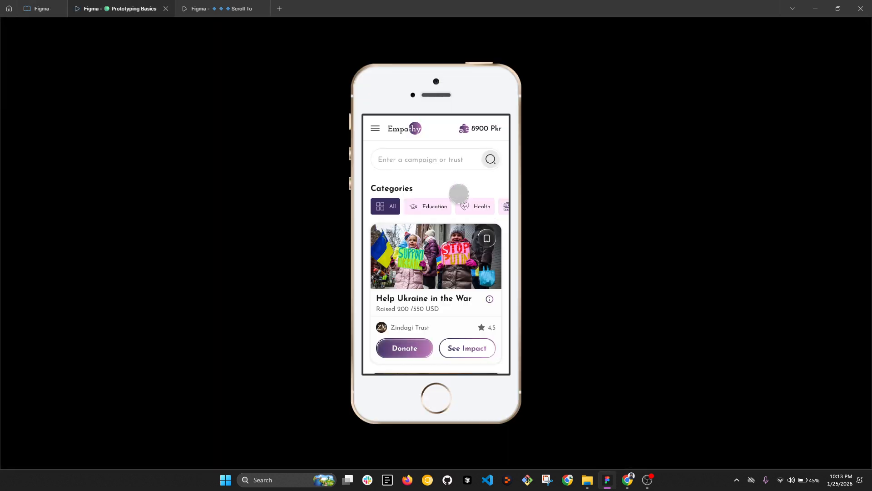
# - Go back to the design file and review the available actions in the info icon's interaction settings
pyautogui.click(45, 8)
pyautogui.scroll(4, 463, 230)
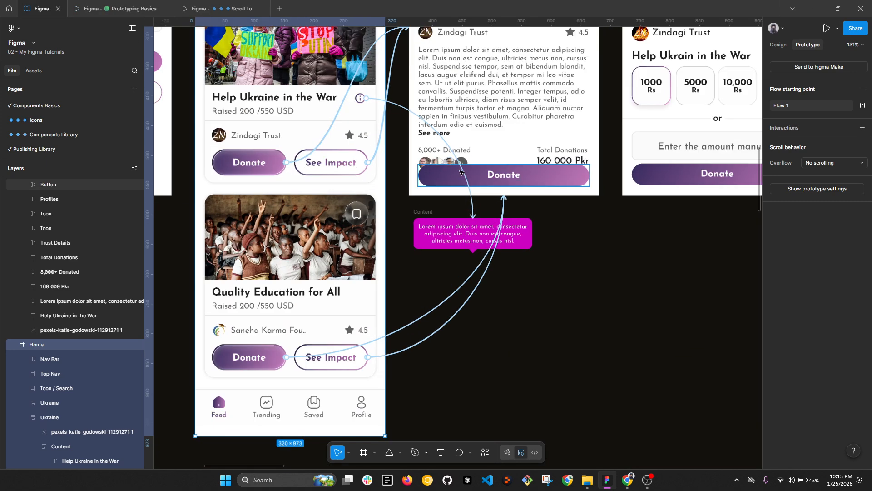
pyautogui.click(448, 148)
pyautogui.scroll(3, 427, 240)
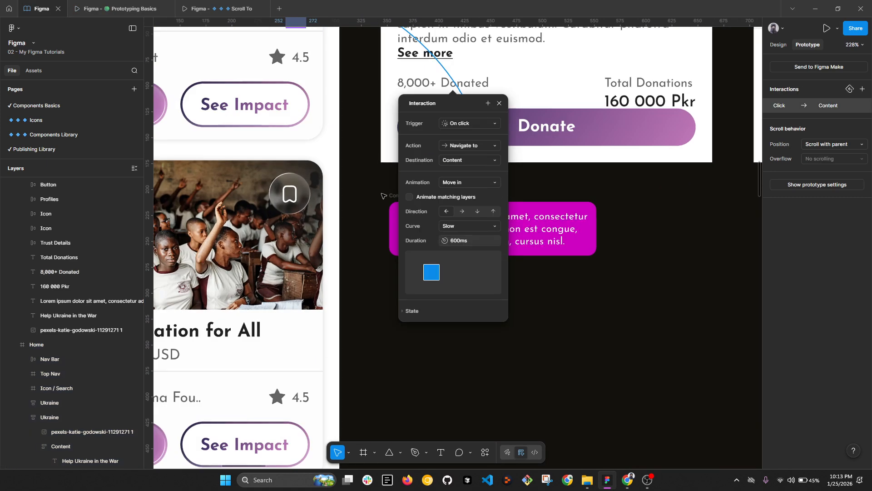
pyautogui.click(472, 148)
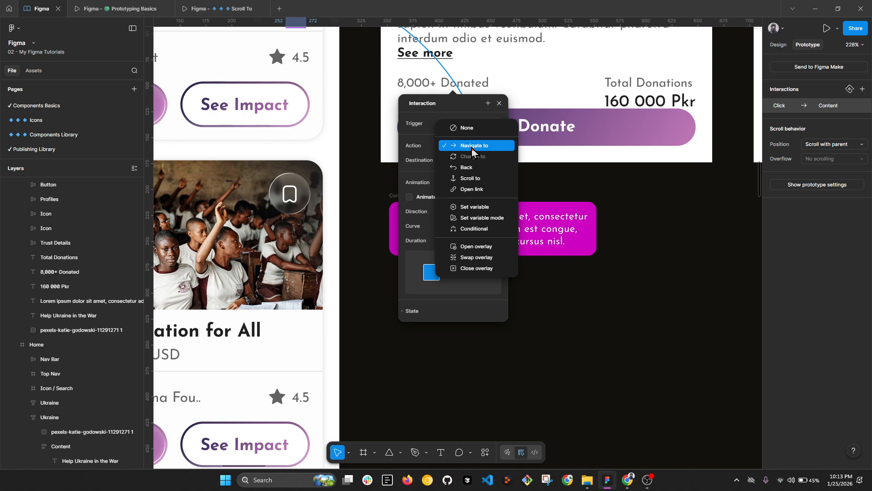
pyautogui.scroll(-5, 477, 199)
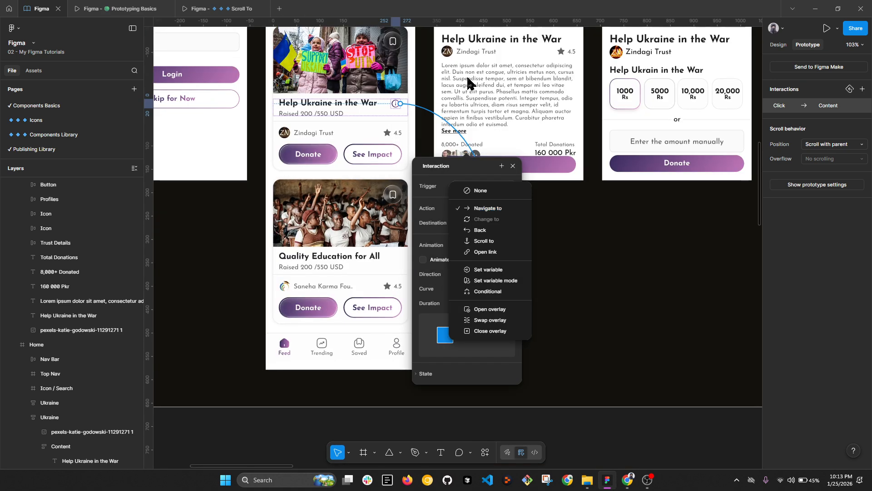
# - Test the info icon in the prototype preview and return to the design file
pyautogui.click(121, 9)
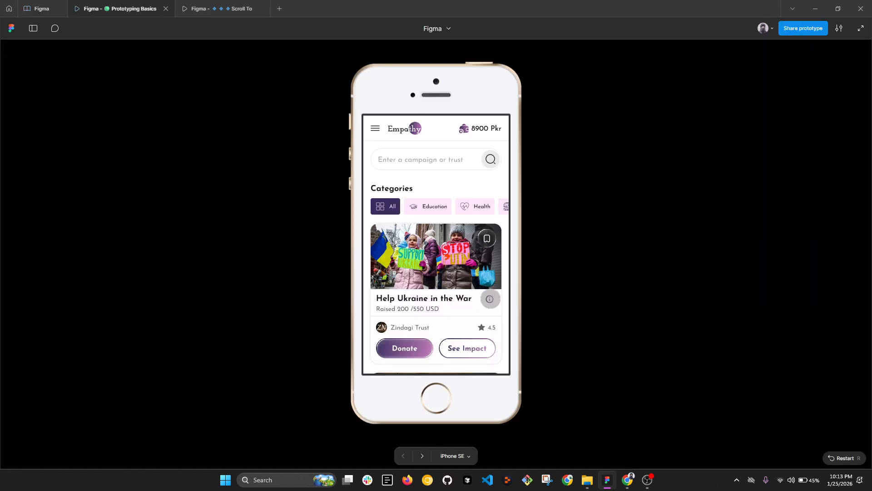
pyautogui.click(490, 299)
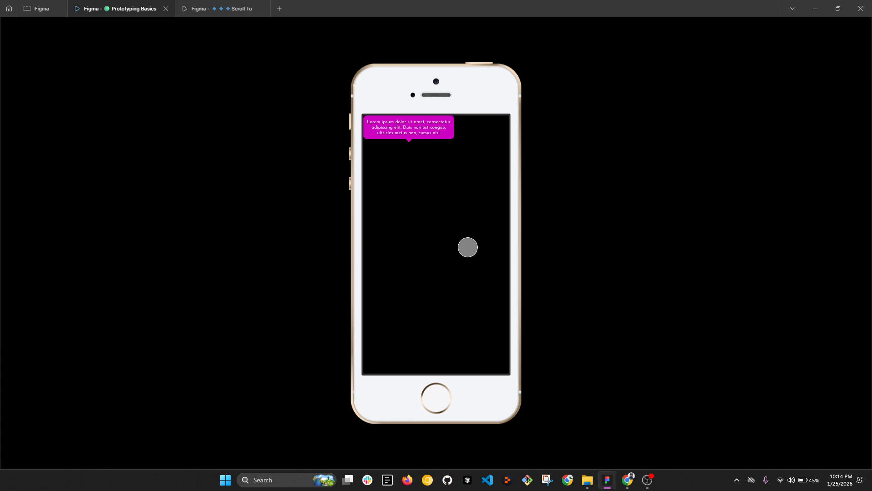
pyautogui.click(468, 247)
pyautogui.click(42, 9)
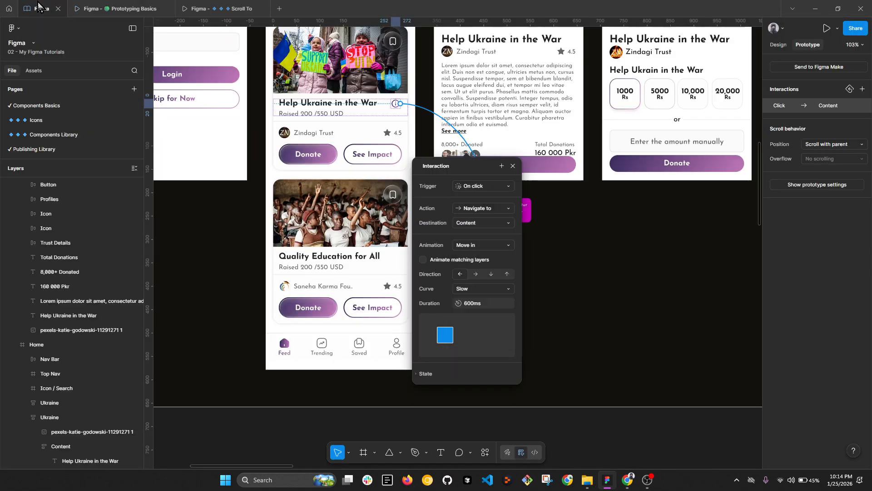
# - Set the info icon interaction's animation to Instant and test it in the prototype preview
pyautogui.click(486, 247)
pyautogui.click(482, 205)
pyautogui.click(114, 7)
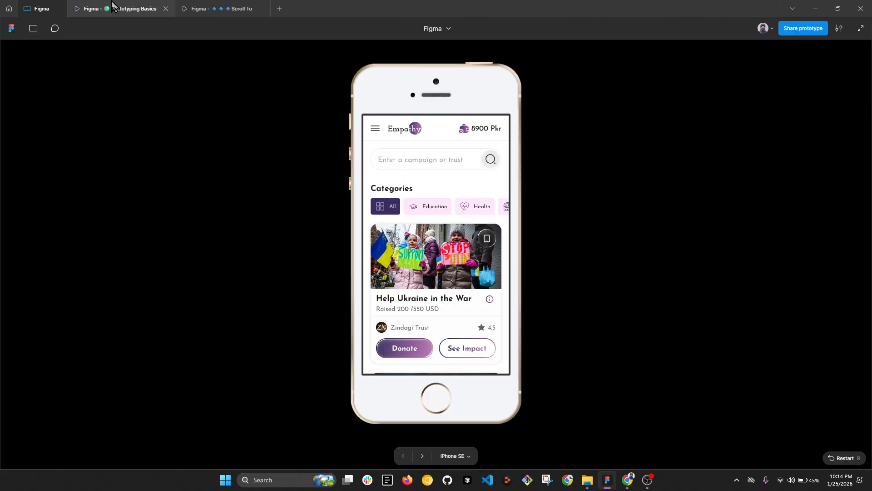
pyautogui.click(491, 299)
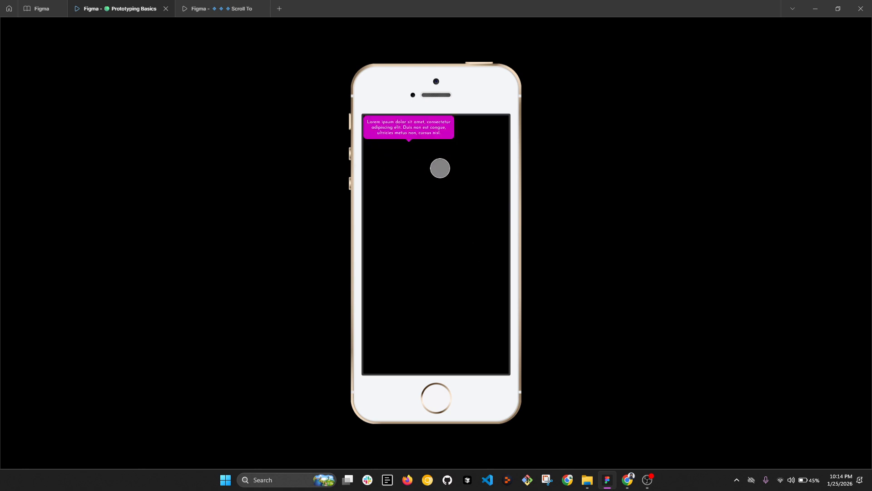
pyautogui.click(430, 226)
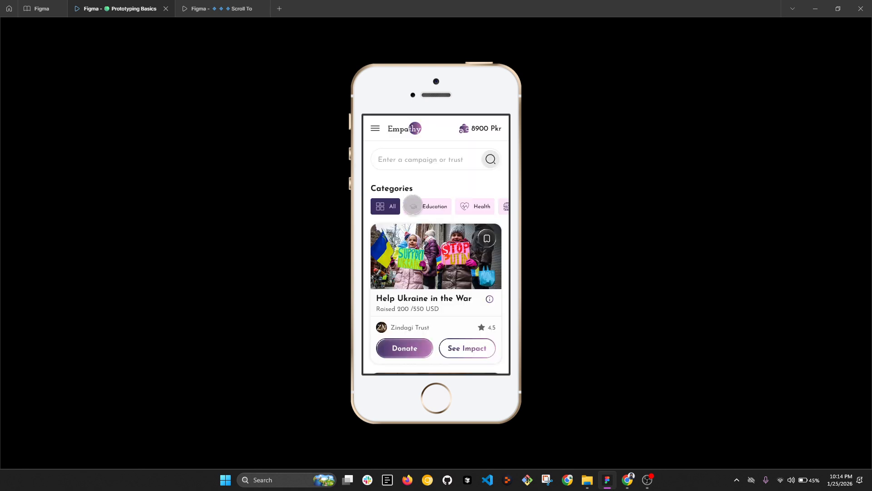
# - Return to the design file and look through the action options of the info icon's interaction again
pyautogui.click(43, 7)
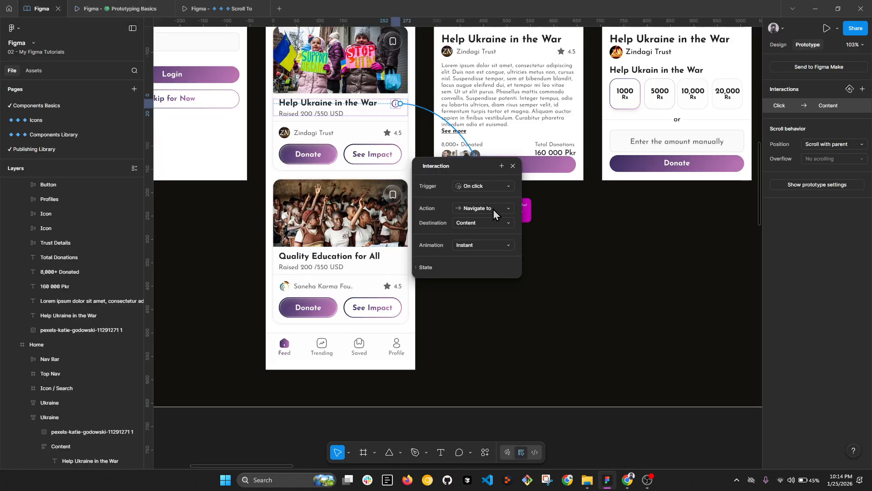
pyautogui.click(481, 214)
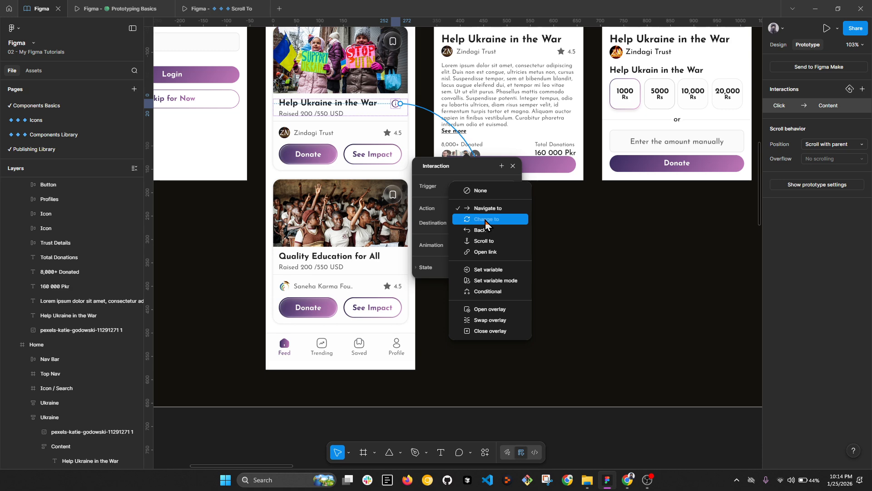
pyautogui.press('Escape')
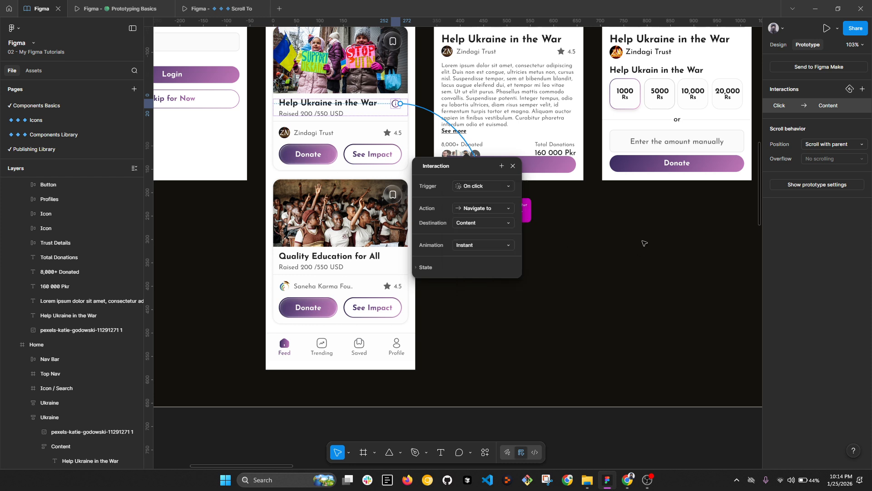
# - Place two stacked copies of the Ukraine screen's Donate button below the Content frame, without their prototype interaction
pyautogui.click(531, 166)
pyautogui.moveTo(527, 167); pyautogui.dragTo(522, 273)
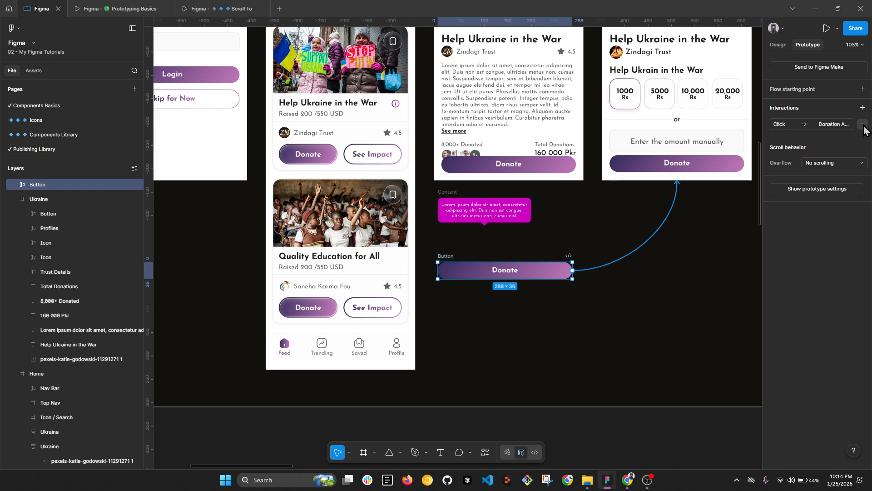
pyautogui.click(862, 124)
pyautogui.moveTo(452, 256); pyautogui.dragTo(451, 285)
# - Rename the upper copied Donate button as "Button / Default"
pyautogui.scroll(3, 485, 284)
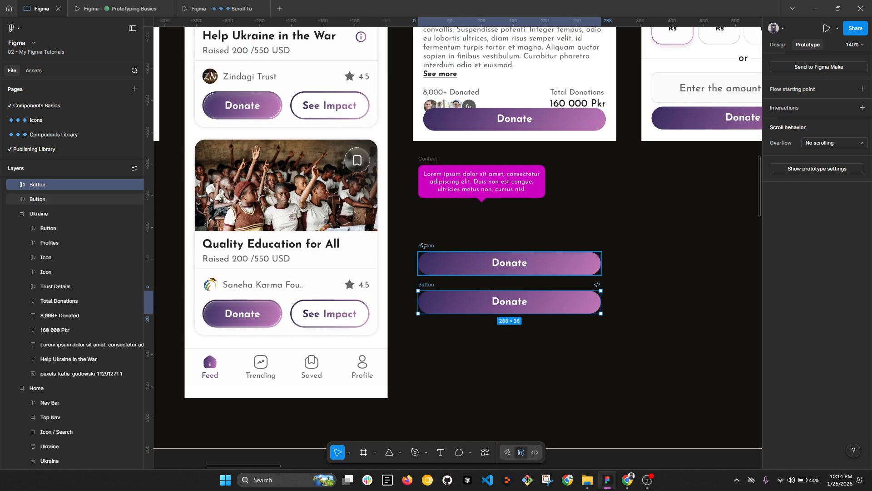
pyautogui.click(429, 245)
pyautogui.doubleClick(434, 245)
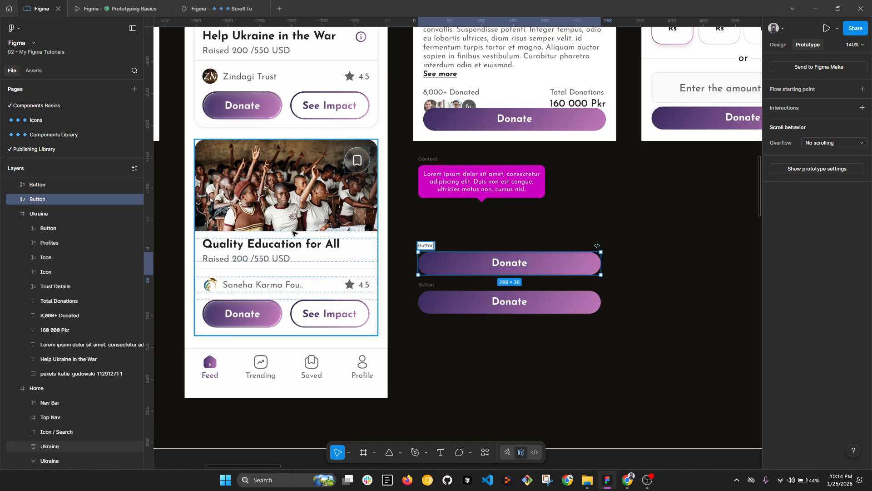
pyautogui.write('/ D')
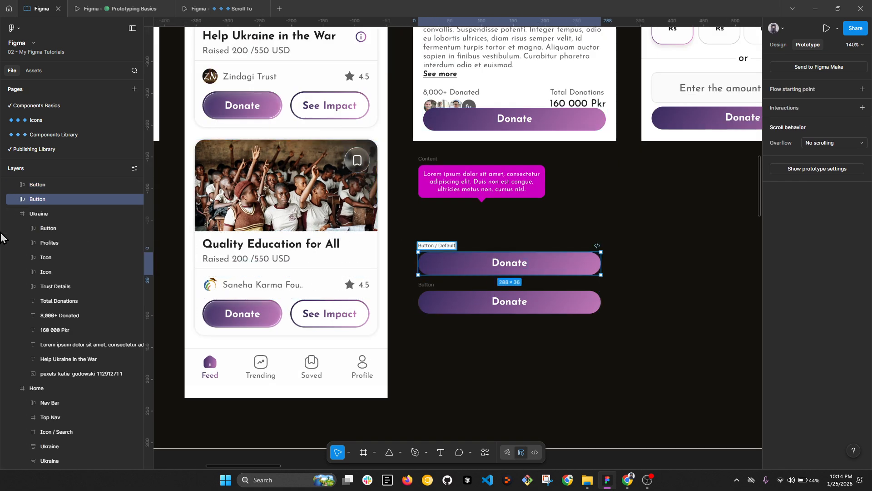
pyautogui.write('efault')
pyautogui.press('Return')
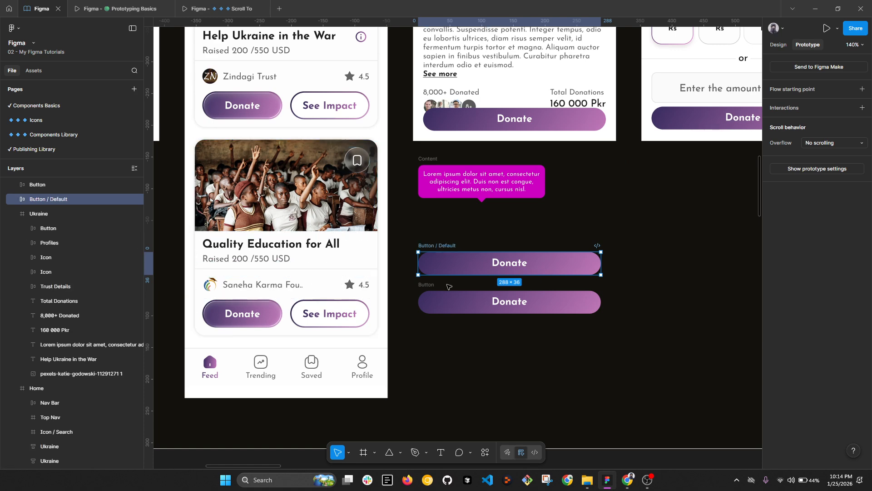
# - Rename the lower copied Donate button as "Button / Press"
pyautogui.click(429, 285)
pyautogui.doubleClick(433, 285)
pyautogui.press('Right')
pyautogui.write('/')
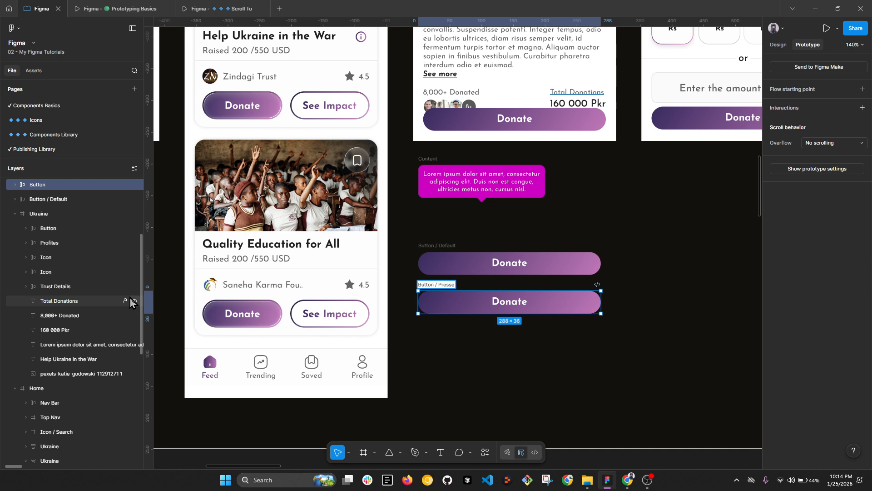
pyautogui.write('Presse')
pyautogui.press('BackSpace')
pyautogui.press('Return')
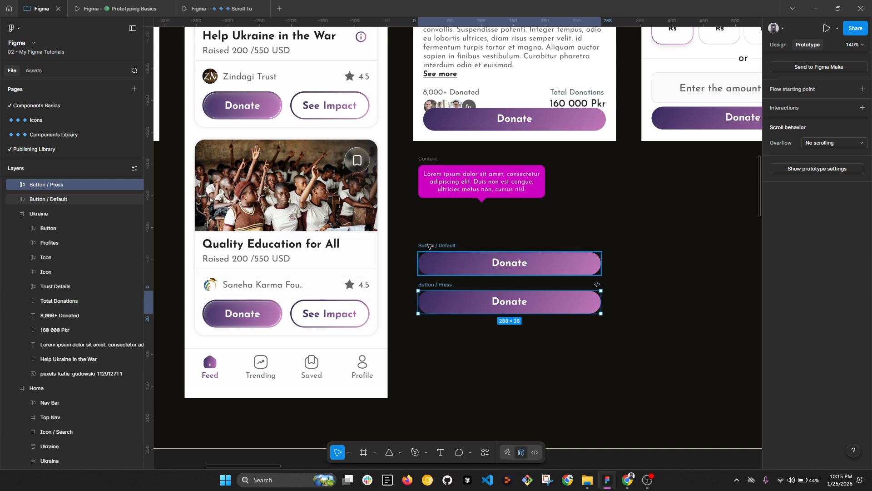
# - Replace the gradient fill of the Button / Press frame with the solid colour 3B2D60
pyautogui.click(695, 288)
pyautogui.click(778, 45)
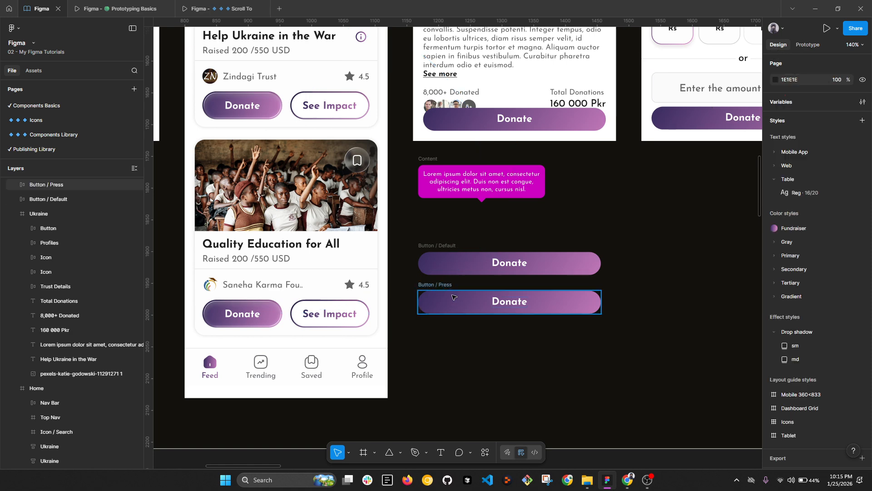
pyautogui.click(452, 297)
pyautogui.scroll(-3, 800, 295)
pyautogui.click(776, 305)
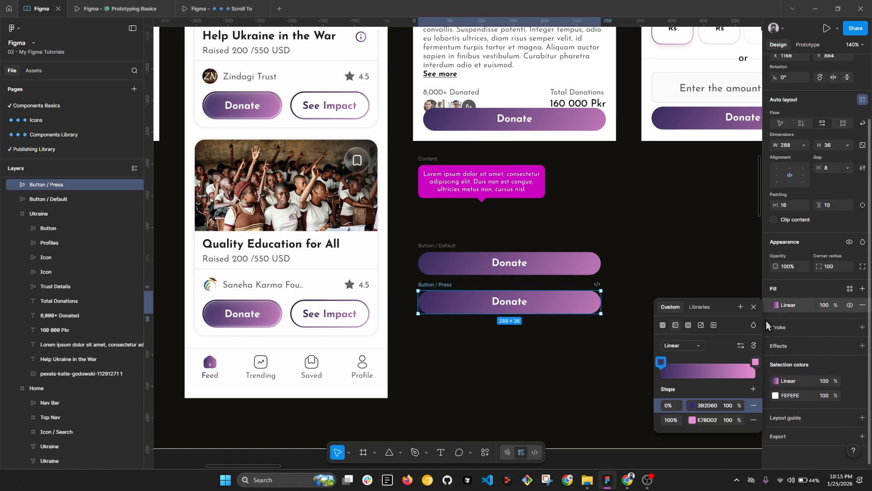
pyautogui.press('Escape')
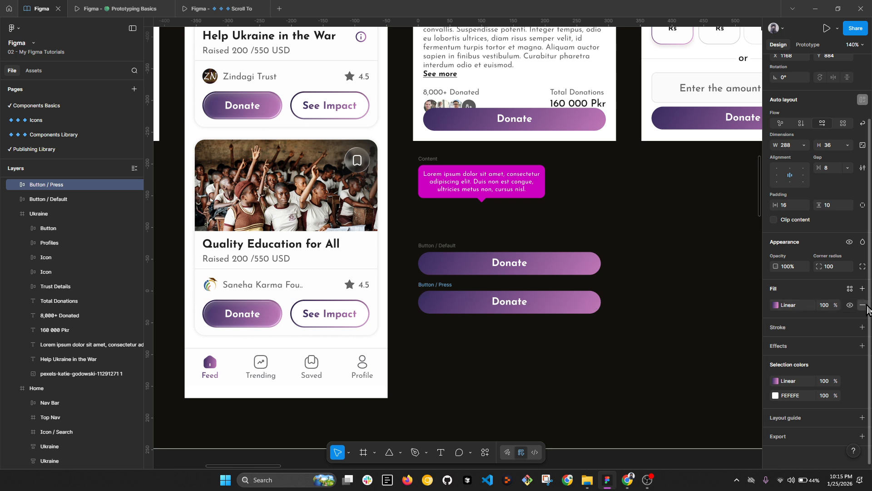
pyautogui.click(863, 305)
pyautogui.click(862, 289)
pyautogui.click(793, 304)
pyautogui.write('3B2D60')
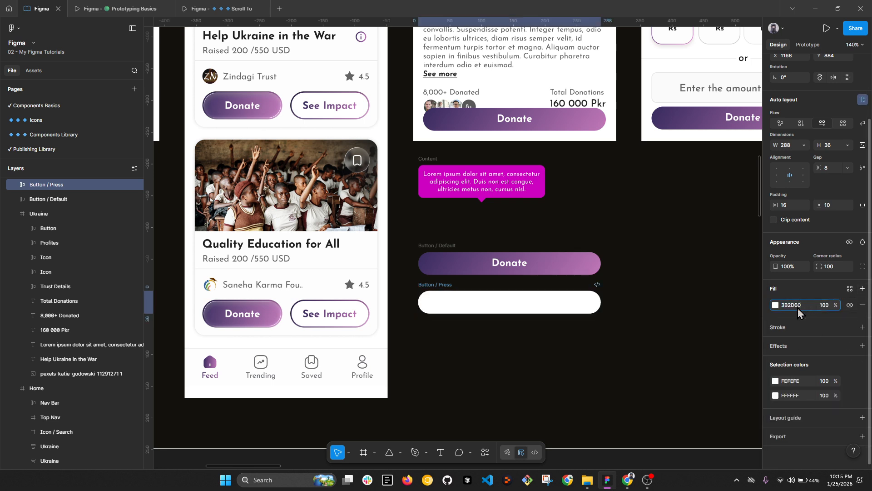
pyautogui.press('Return')
pyautogui.press('Escape')
# - Combine the Button / Default and Button / Press frames into a component set
pyautogui.click(428, 272)
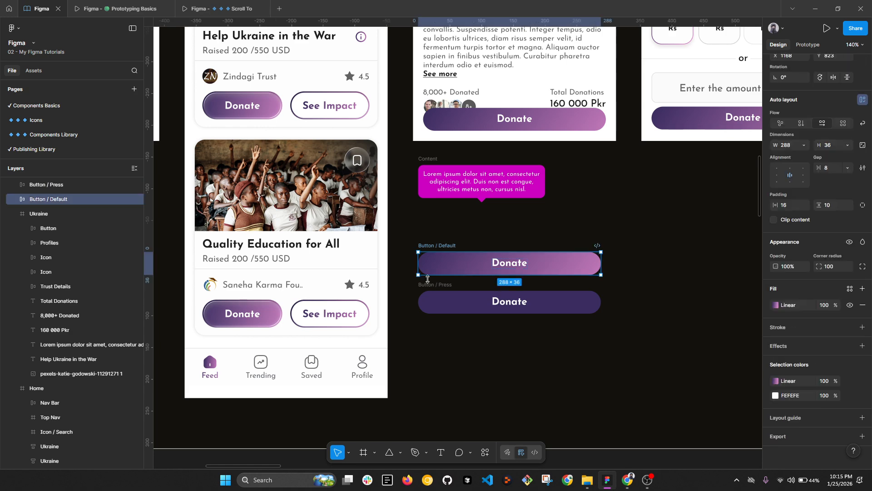
pyautogui.keyDown('shift'); pyautogui.click(428, 285); pyautogui.keyUp('shift')
pyautogui.scroll(-1, 853, 92)
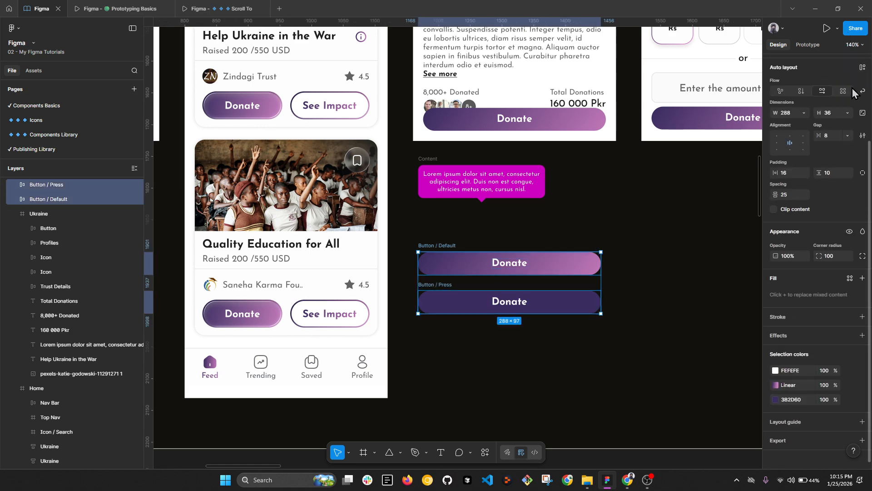
pyautogui.scroll(2, 853, 93)
pyautogui.click(839, 65)
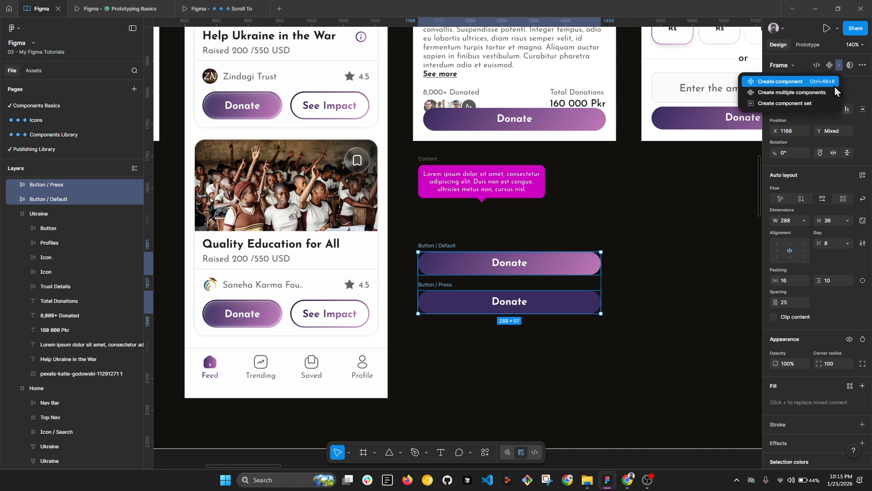
pyautogui.click(819, 106)
# - Replace the Donate button on the Ukraine screen with an instance of the Button component's Default variant
pyautogui.click(489, 264)
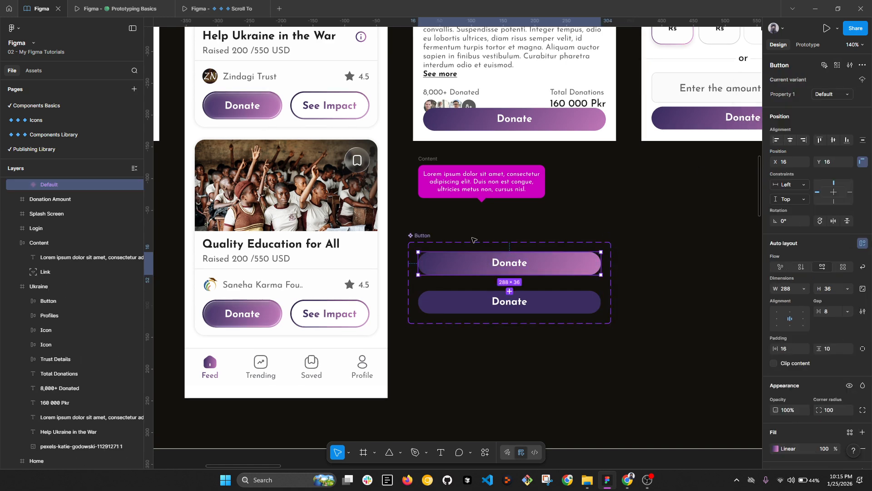
pyautogui.scroll(-3, 477, 252)
pyautogui.click(527, 154)
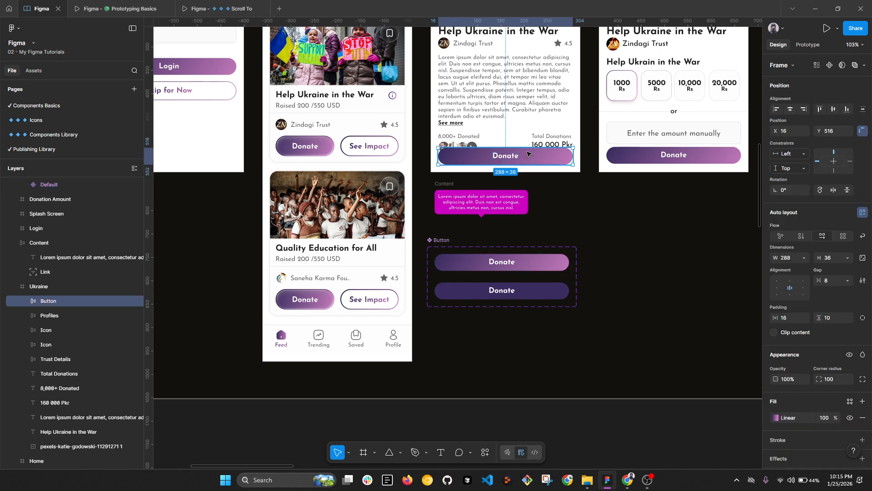
pyautogui.rightClick(527, 154)
pyautogui.click(559, 156)
pyautogui.scroll(2, 575, 183)
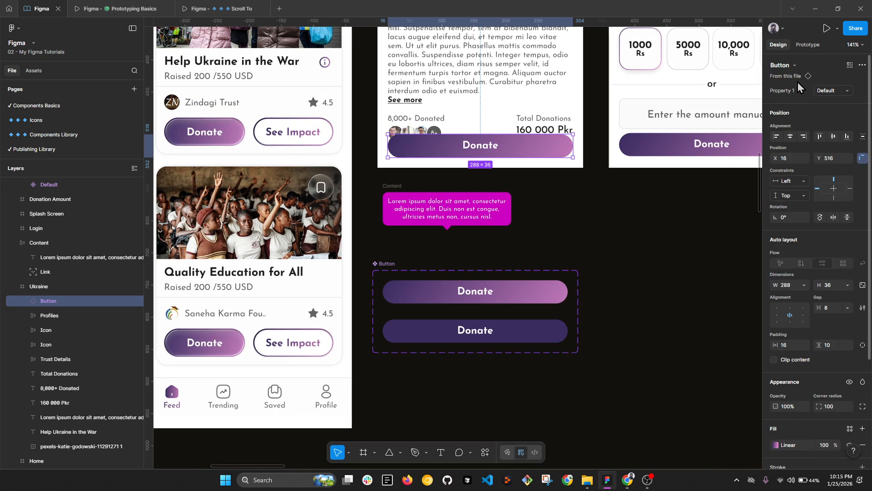
# - Add an on-click interaction to the Ukraine screen's Donate button using the Change to action with Property 1 at Default
pyautogui.click(808, 45)
pyautogui.moveTo(573, 145); pyautogui.dragTo(643, 138)
pyautogui.click(621, 71)
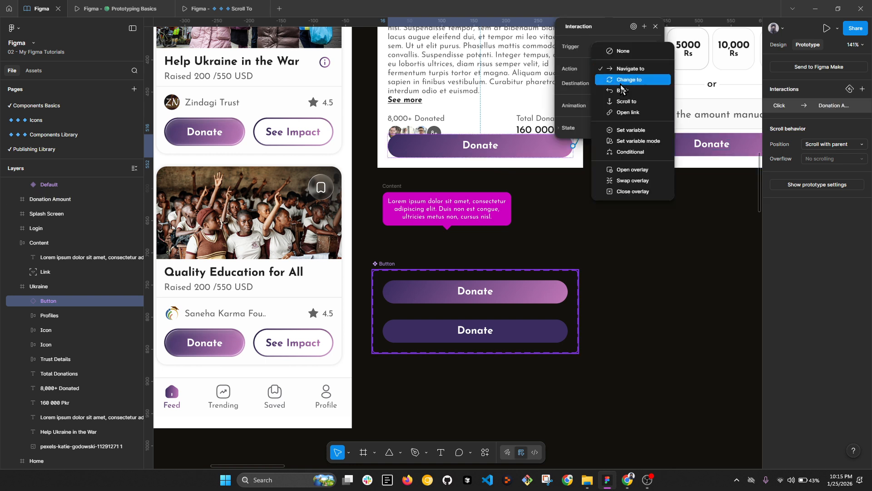
pyautogui.click(627, 80)
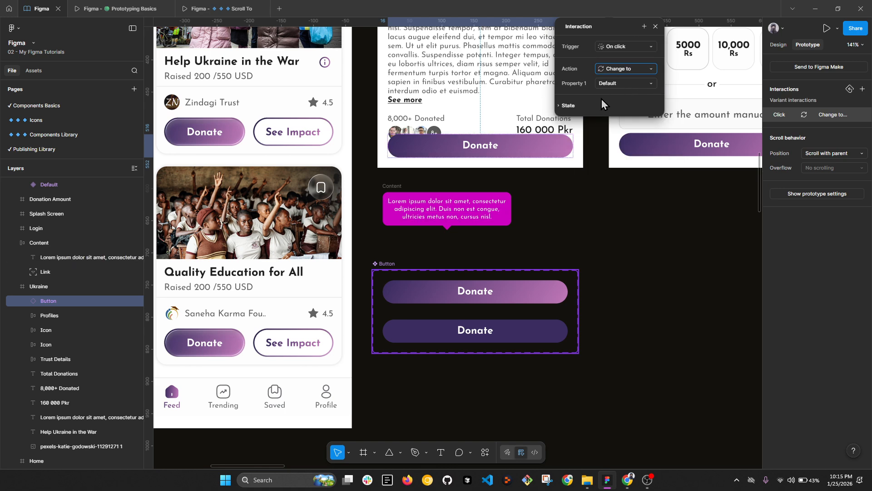
pyautogui.click(625, 84)
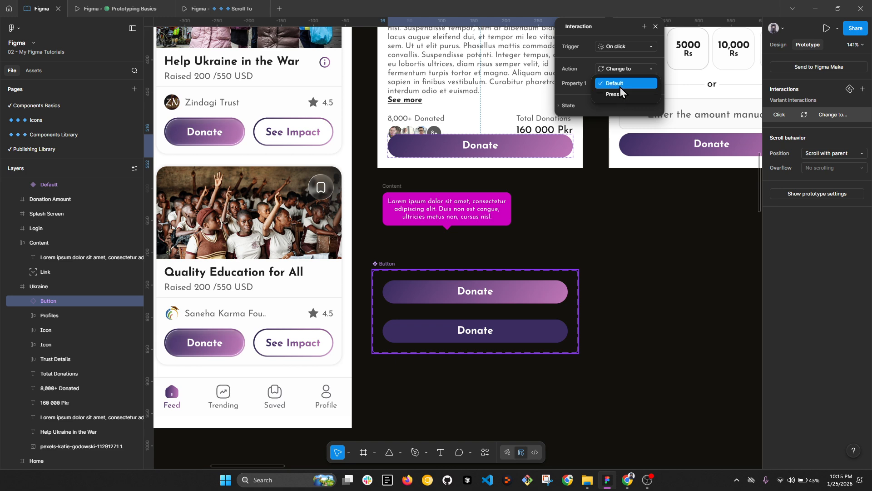
pyautogui.click(633, 196)
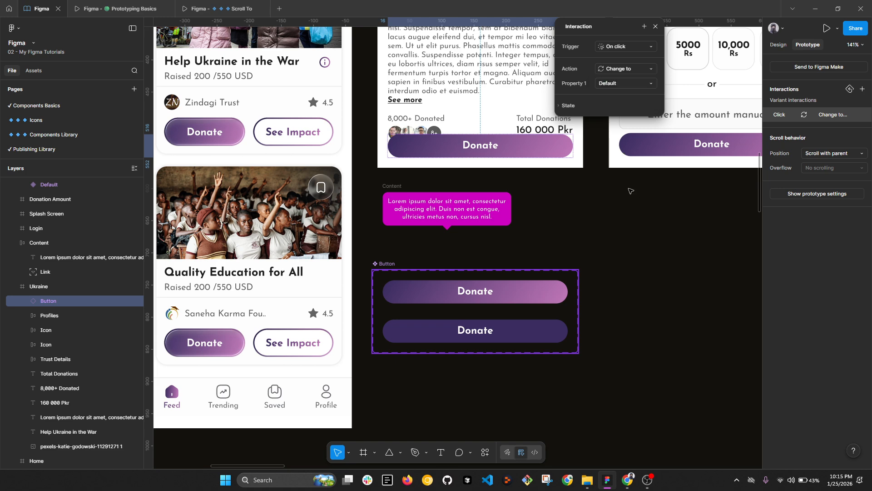
pyautogui.click(588, 191)
# - Examine the action options of the interaction on the Home screen's info icon
pyautogui.scroll(-2, 589, 193)
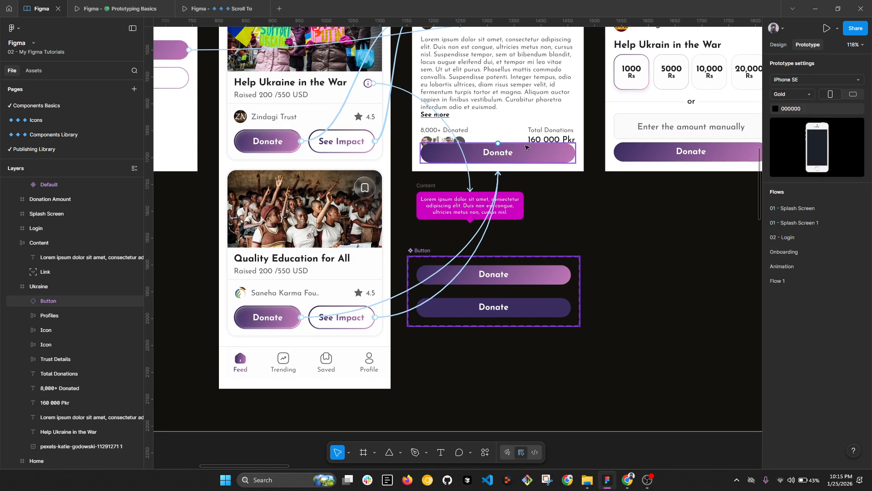
pyautogui.scroll(-3, 589, 194)
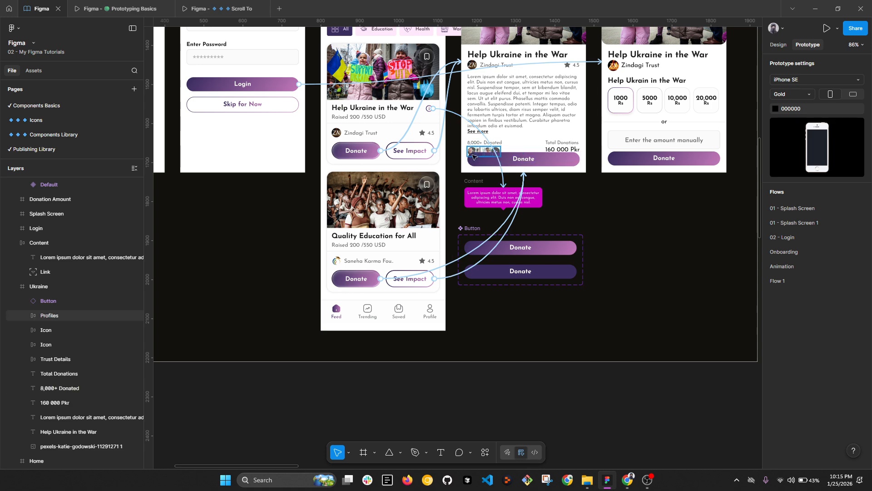
pyautogui.scroll(2, 440, 112)
pyautogui.click(441, 112)
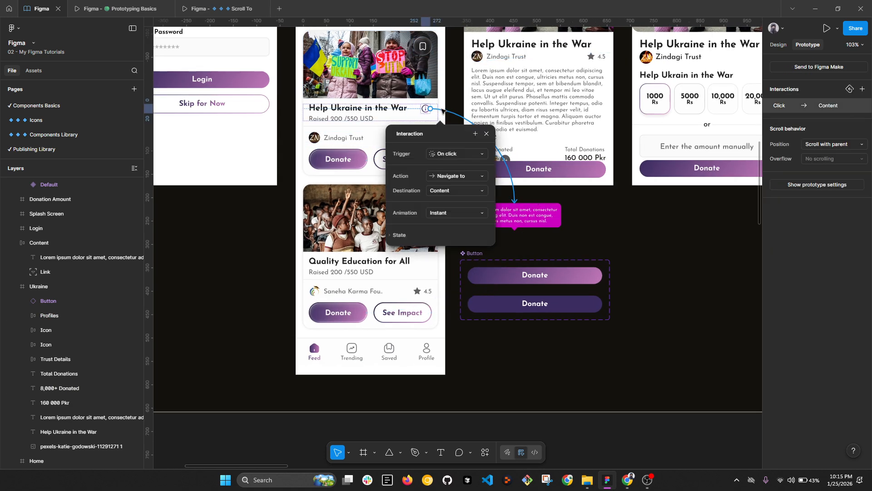
pyautogui.scroll(2, 426, 110)
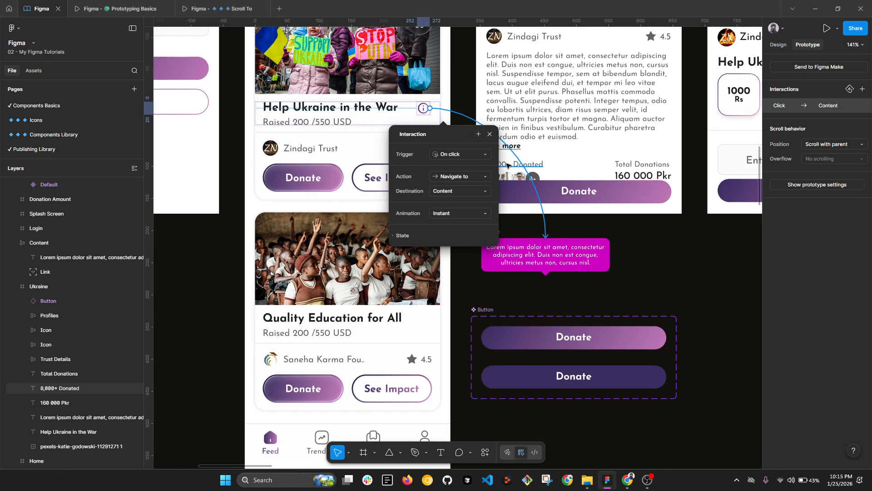
pyautogui.click(469, 177)
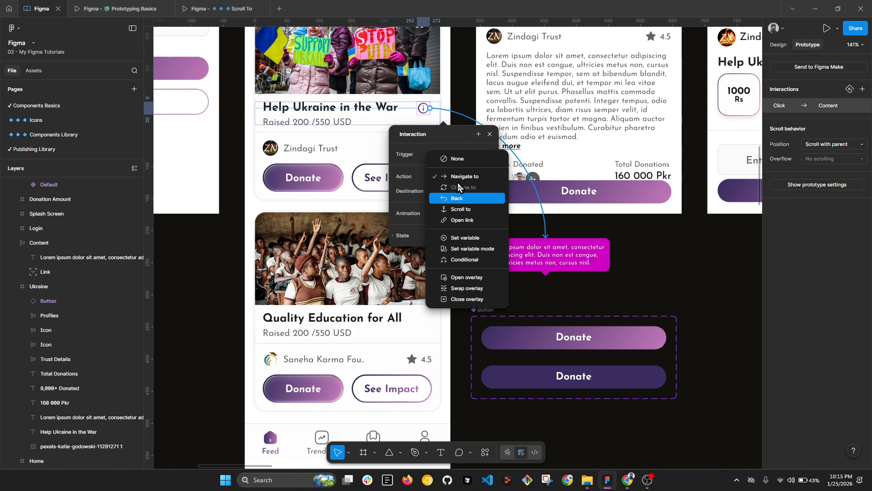
pyautogui.scroll(-1, 462, 191)
pyautogui.click(666, 245)
pyautogui.scroll(-5, 666, 245)
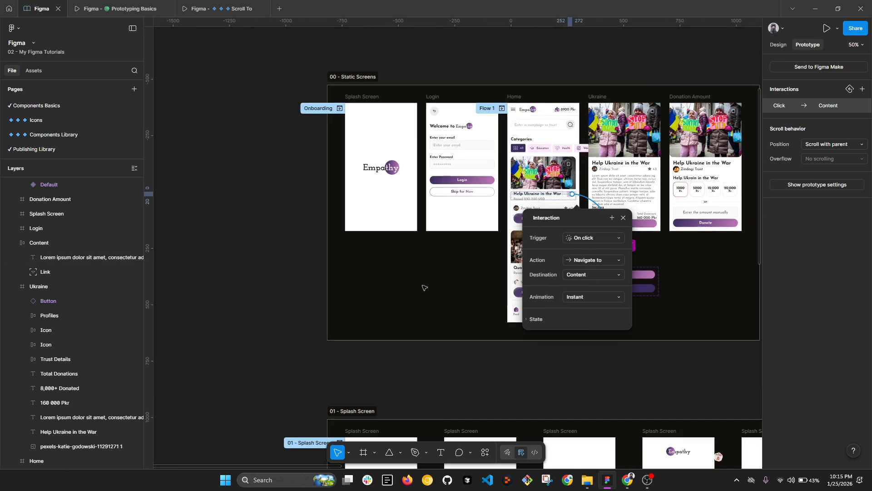
pyautogui.press('Escape')
# - Remove the Back interaction from the back icon on the Login screen in 00 - Static Screens
pyautogui.scroll(6, 449, 132)
pyautogui.click(449, 131)
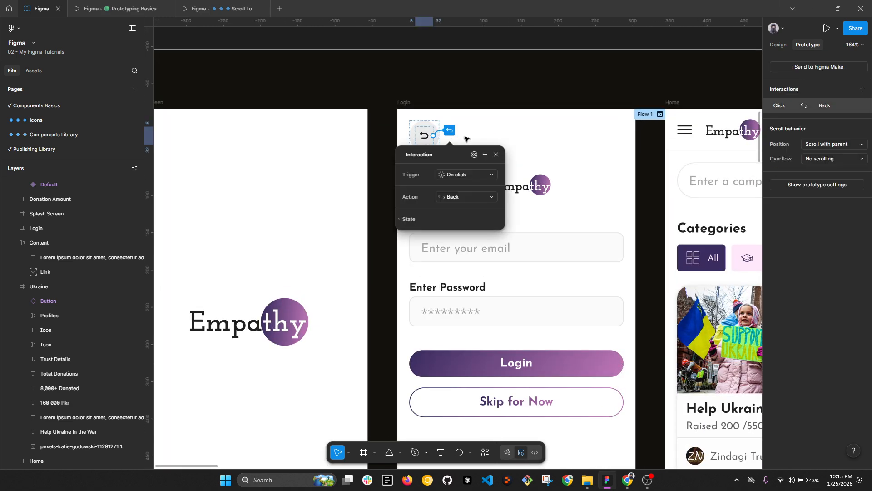
pyautogui.click(862, 103)
pyautogui.click(437, 130)
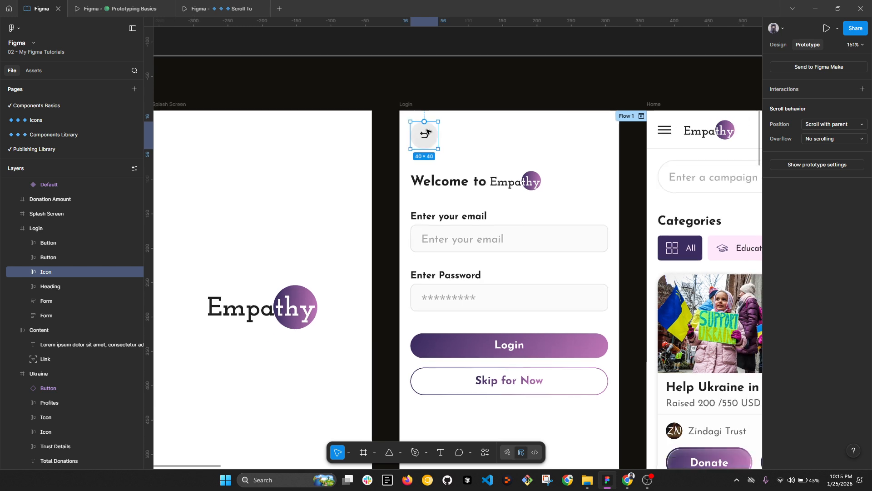
# - Look over the 01 - Splash Screen section and the prototype connections between its frames
pyautogui.scroll(-1, 427, 134)
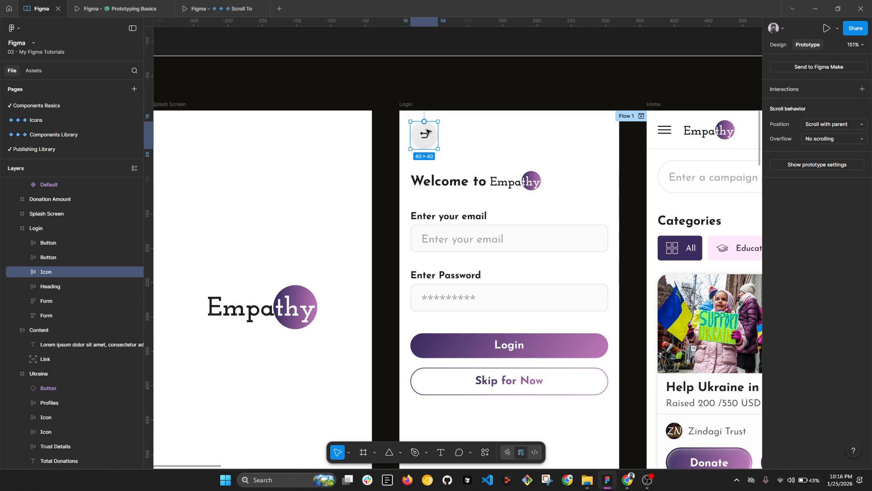
pyautogui.scroll(-4, 427, 132)
pyautogui.scroll(2, 437, 108)
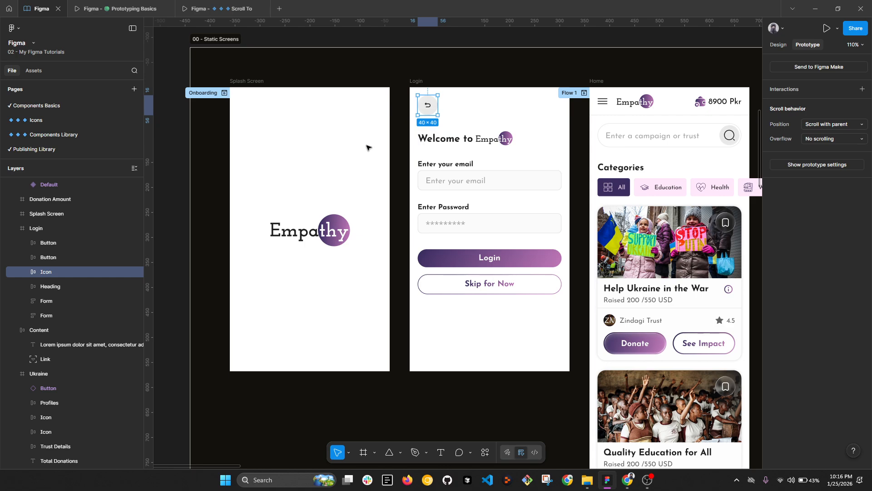
pyautogui.scroll(-5, 369, 152)
pyautogui.moveTo(387, 292); pyautogui.dragTo(370, 159)
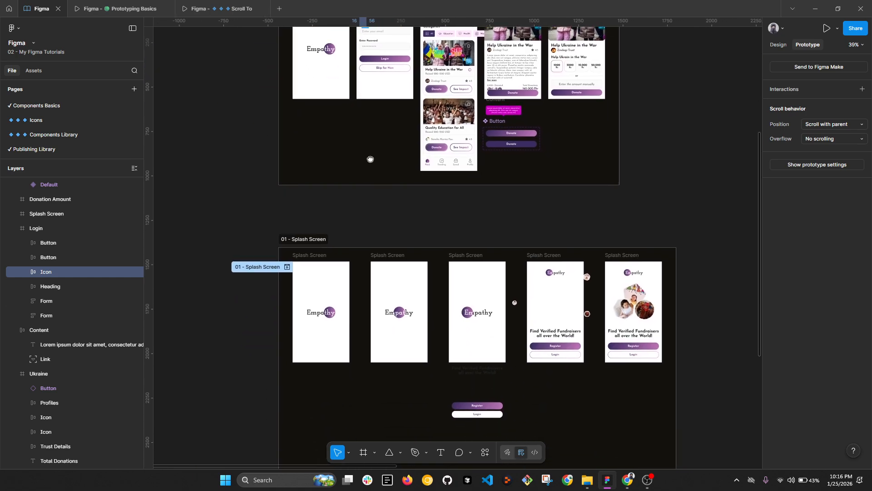
pyautogui.scroll(5, 573, 254)
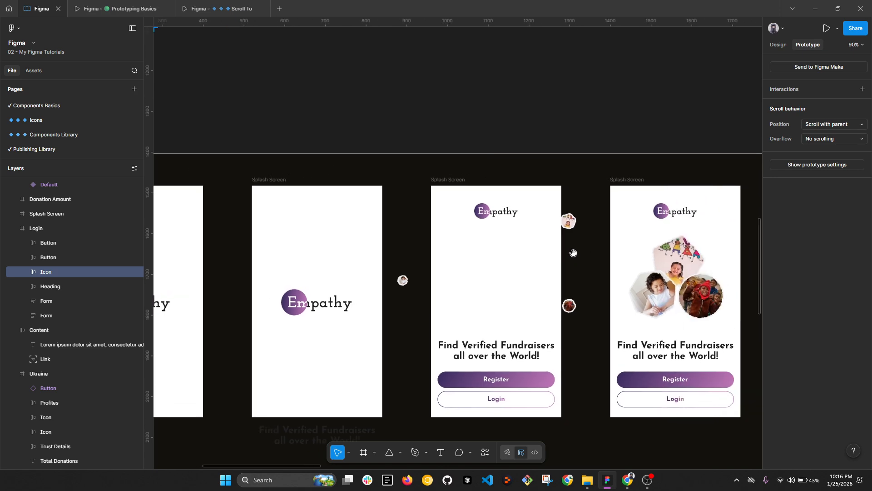
pyautogui.scroll(-5, 573, 253)
pyautogui.moveTo(494, 287); pyautogui.dragTo(445, 191)
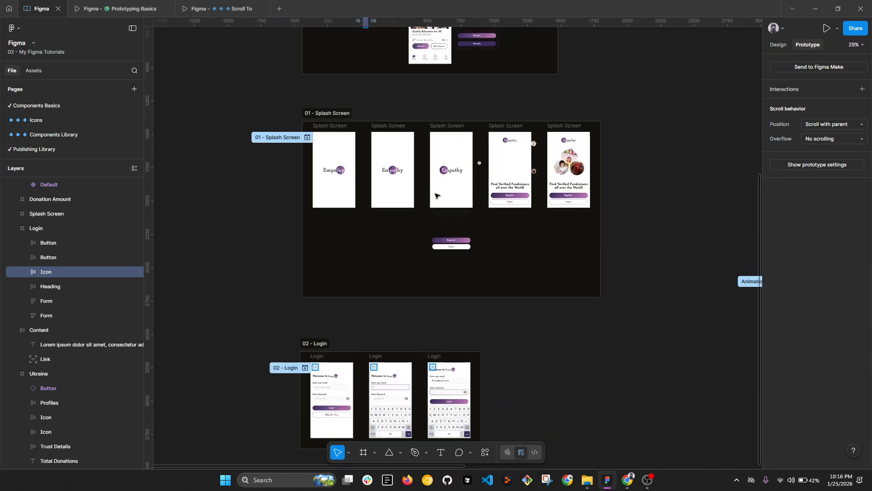
pyautogui.click(327, 113)
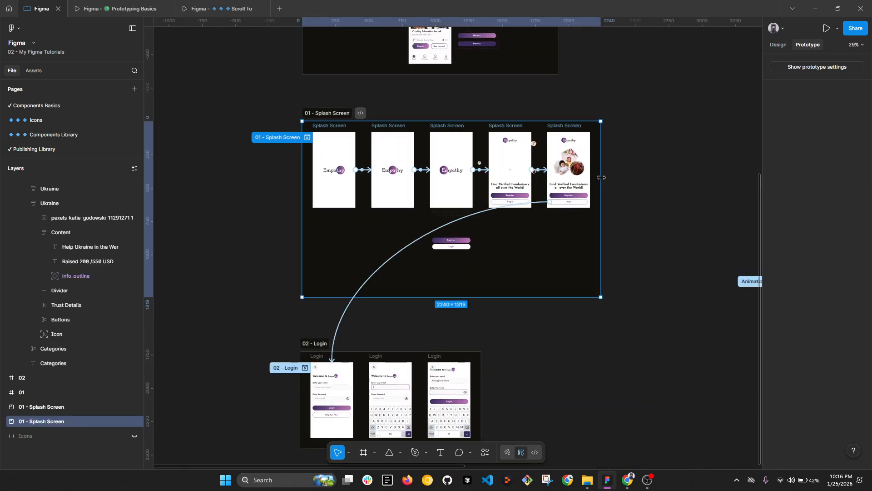
pyautogui.scroll(5, 500, 182)
pyautogui.scroll(3, 391, 95)
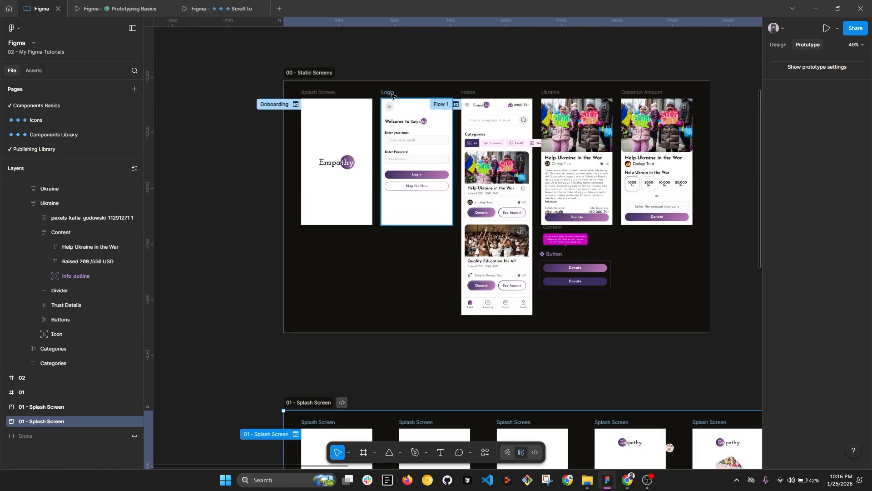
# - Copy the static Login frame into the 01 - Splash Screen section, placing it after the last Splash Screen frame
pyautogui.click(388, 92)
pyautogui.scroll(-5, 392, 96)
pyautogui.scroll(3, 265, 244)
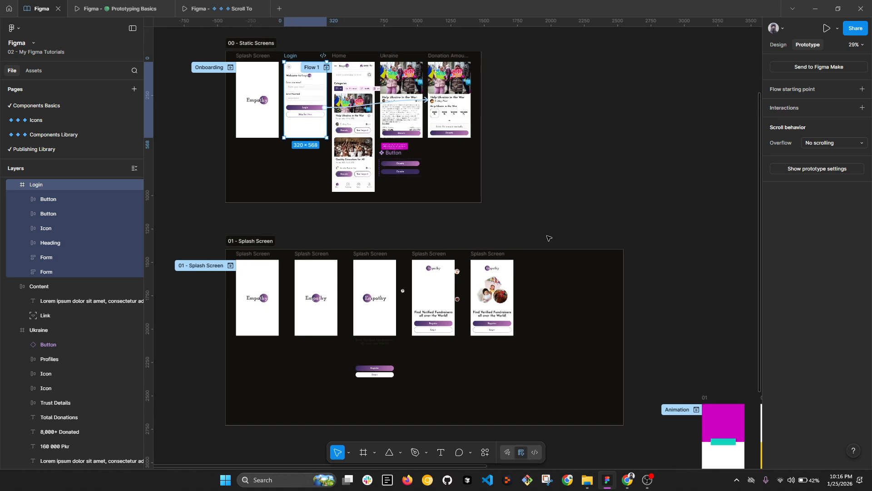
pyautogui.click(265, 244)
pyautogui.hotkey('ctrl', 'v')
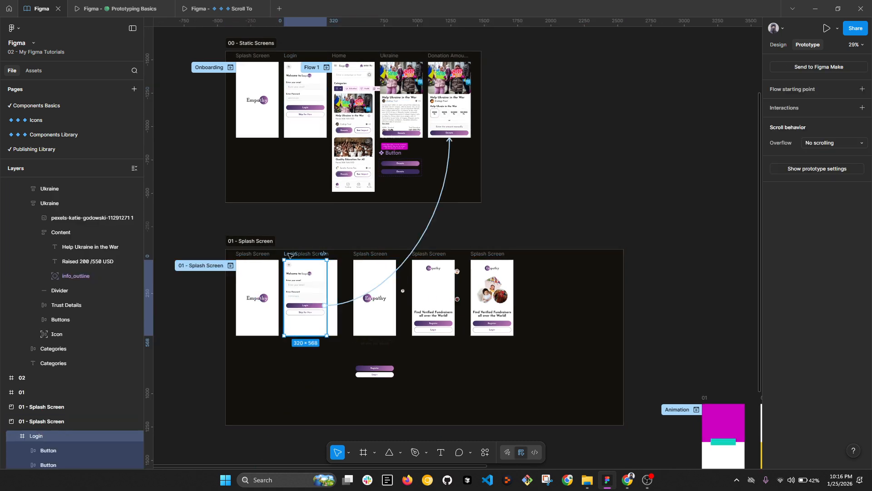
pyautogui.moveTo(289, 254); pyautogui.dragTo(531, 255)
# - Try an on-click Navigate to connection from the copied Login frame's back icon to the last Splash Screen, and undo it
pyautogui.scroll(8, 531, 277)
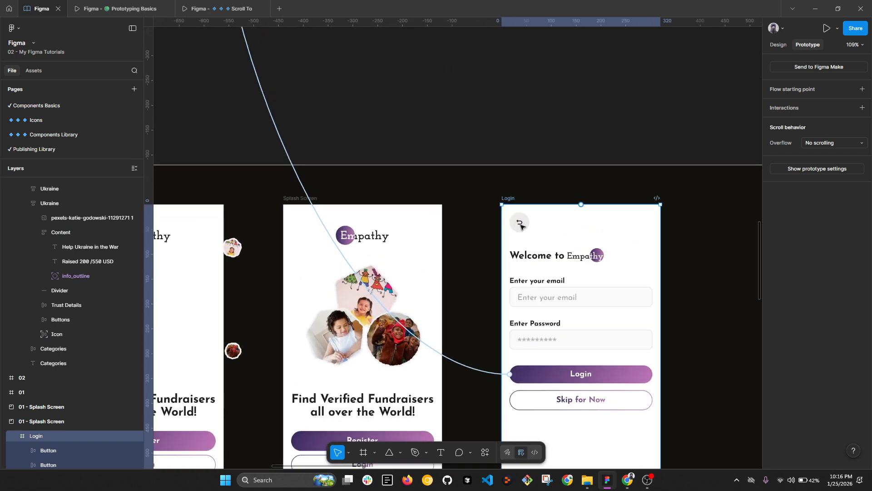
pyautogui.click(521, 226)
pyautogui.scroll(1, 545, 191)
pyautogui.scroll(-2, 561, 154)
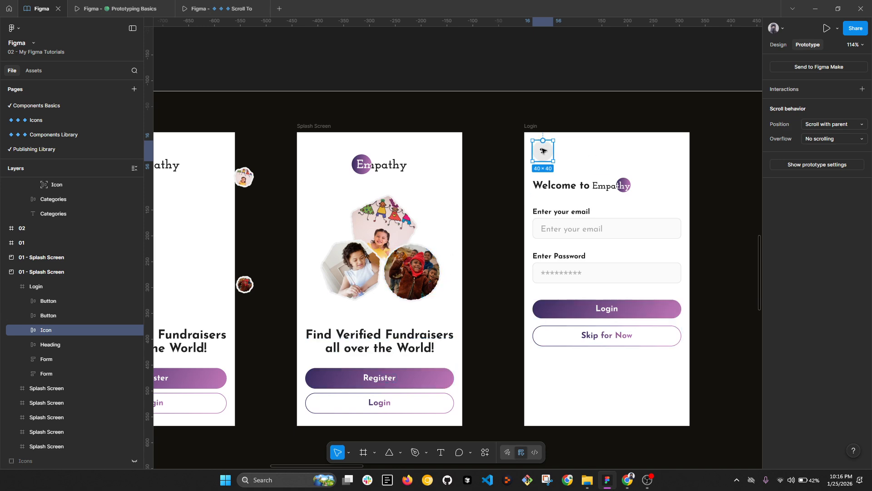
pyautogui.moveTo(554, 152); pyautogui.dragTo(458, 204)
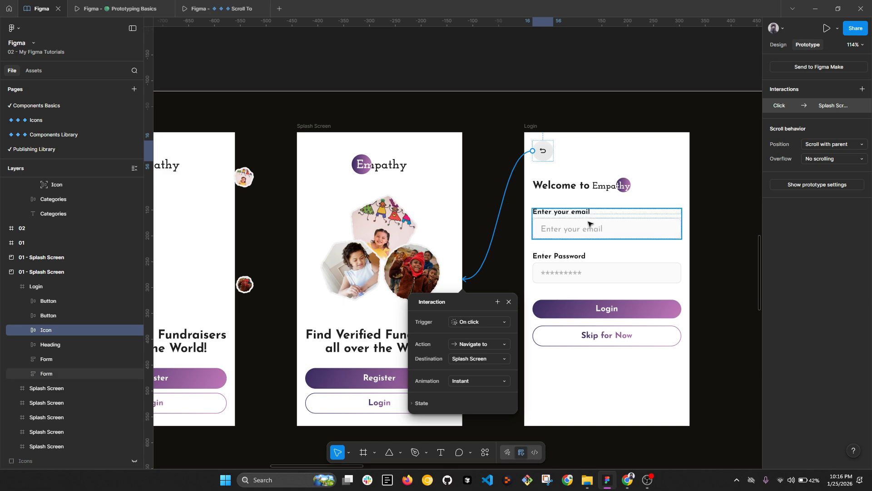
pyautogui.hotkey('ctrl', 'z')
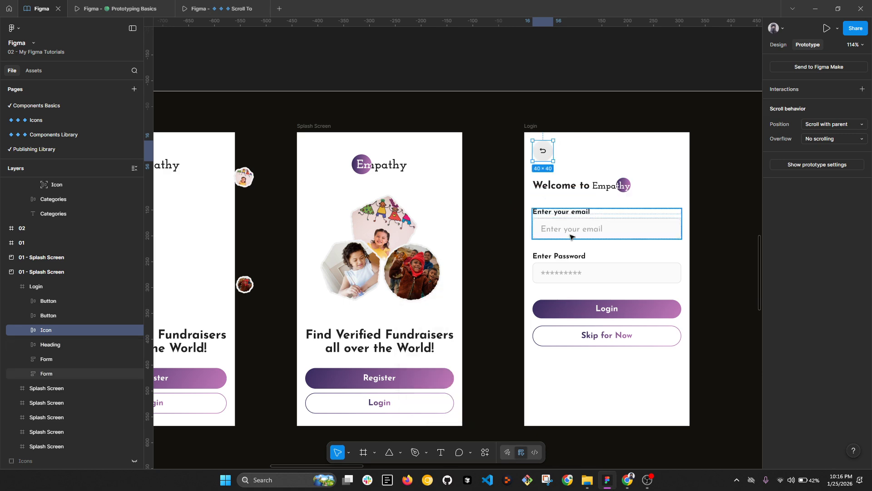
# - Draw a Back connection from the copied Login frame's back icon, check the action options, and remove the interaction
pyautogui.hscroll(3, 572, 218)
pyautogui.scroll(2, 547, 215)
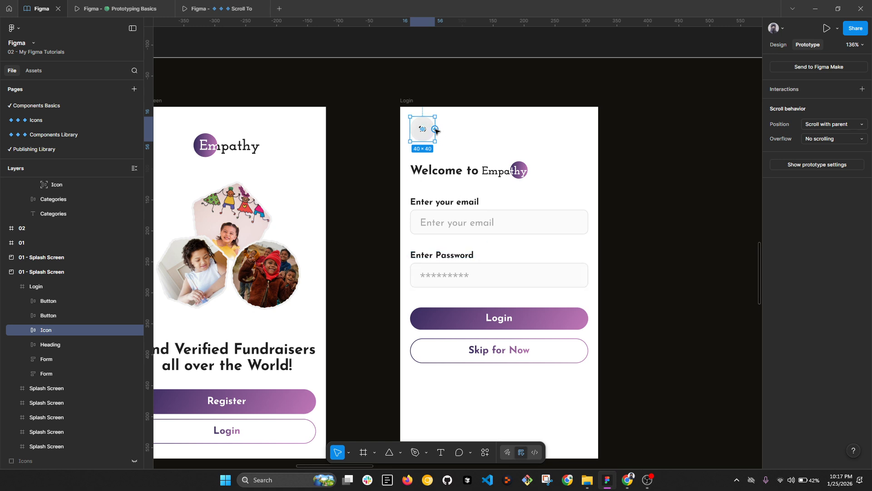
pyautogui.moveTo(435, 129); pyautogui.dragTo(610, 130)
pyautogui.click(468, 190)
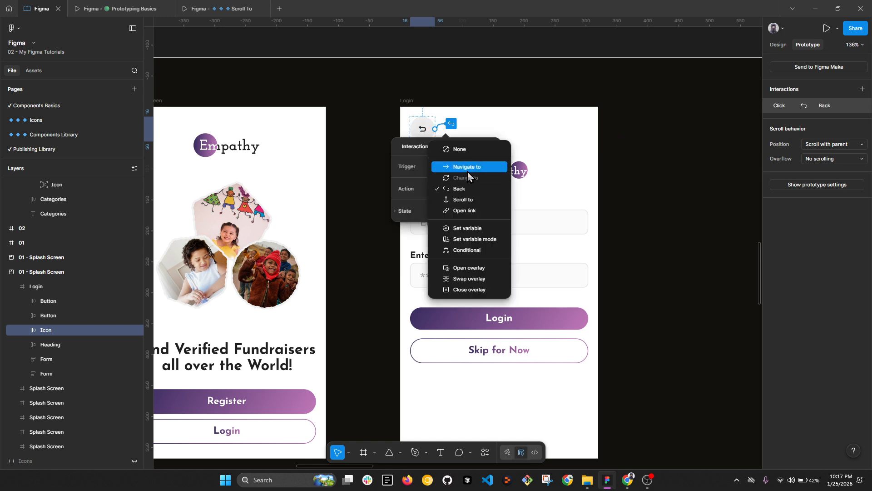
pyautogui.click(598, 157)
pyautogui.click(439, 124)
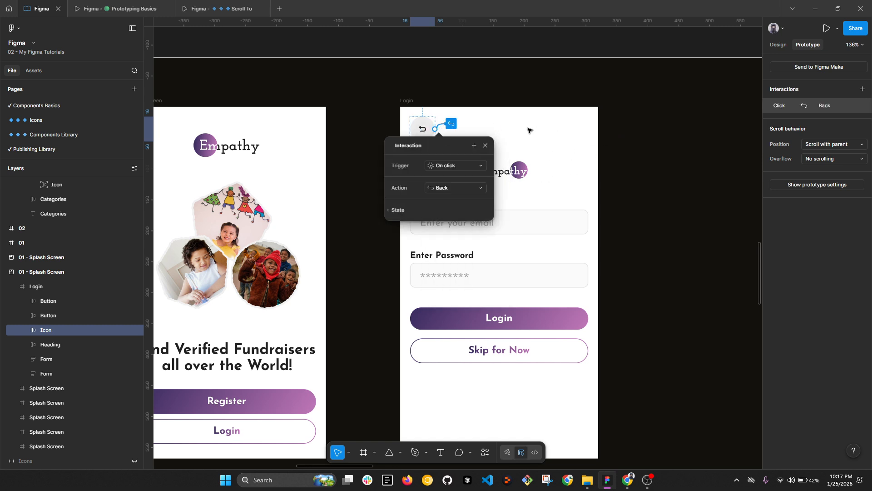
pyautogui.click(862, 105)
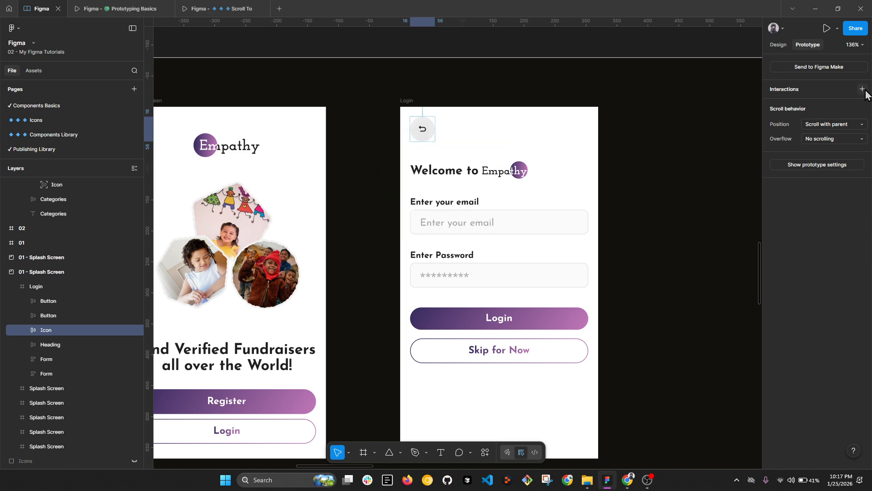
# - Add an on-click interaction with the Back action to the copied Login frame's back icon
pyautogui.click(862, 89)
pyautogui.click(717, 146)
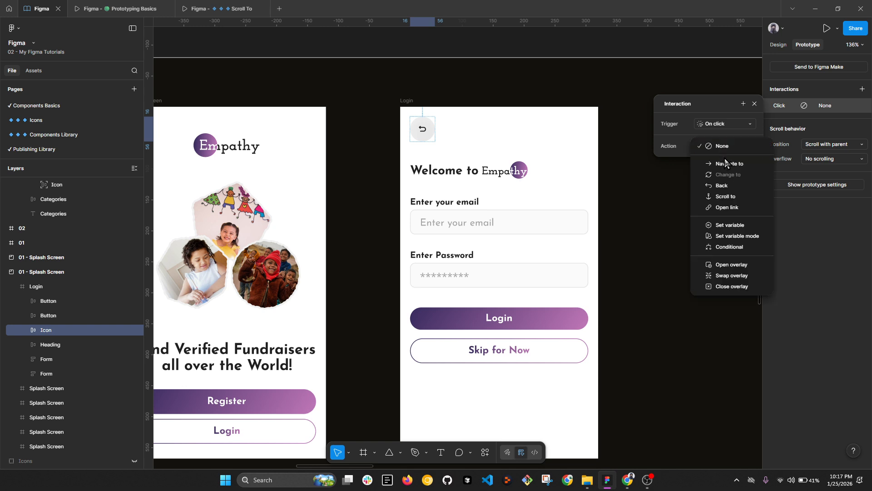
pyautogui.click(722, 185)
pyautogui.scroll(-2, 484, 126)
pyautogui.click(469, 112)
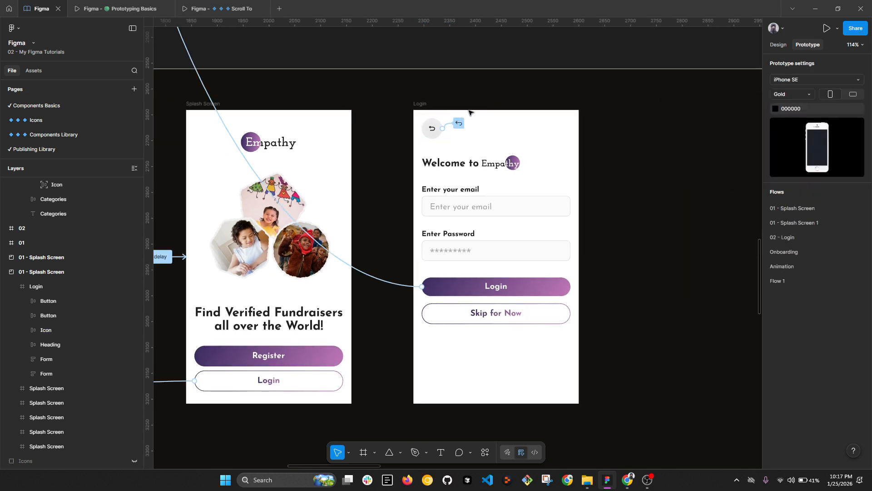
pyautogui.click(432, 127)
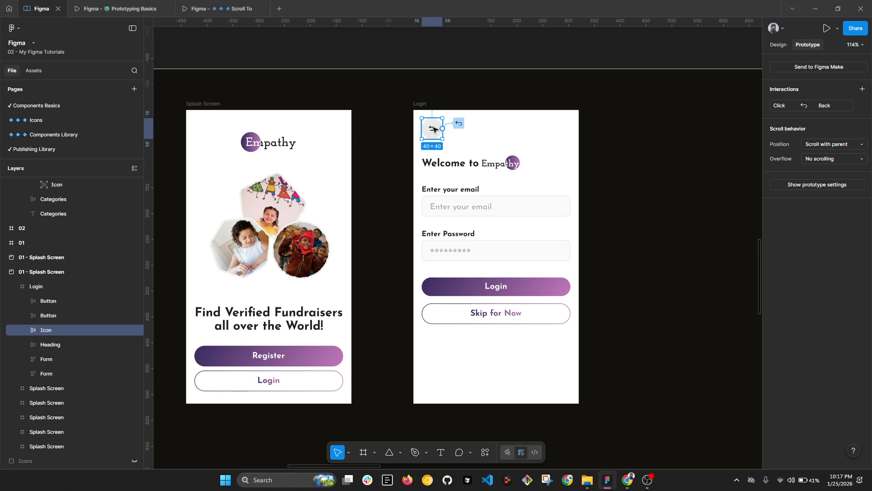
# - Try rerouting the copied Login frame's Back interaction as an on-click Navigate to connection to the last Splash Screen, and undo it
pyautogui.scroll(2, 514, 129)
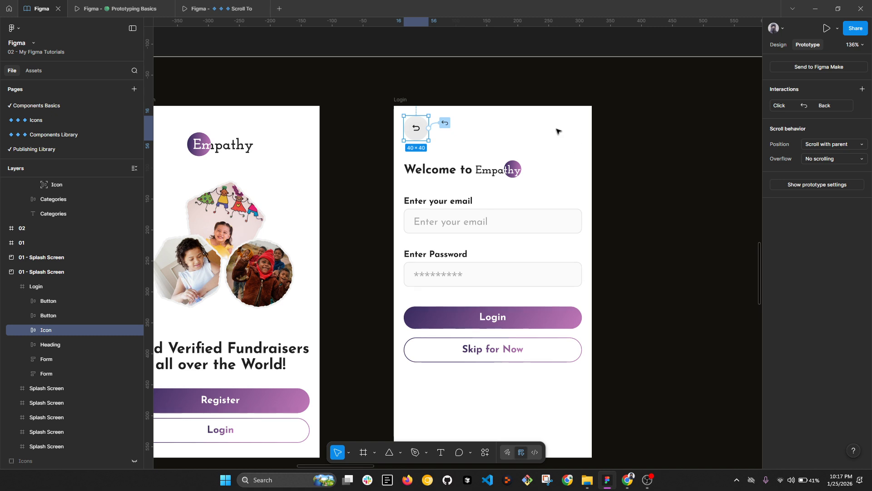
pyautogui.scroll(-1, 530, 151)
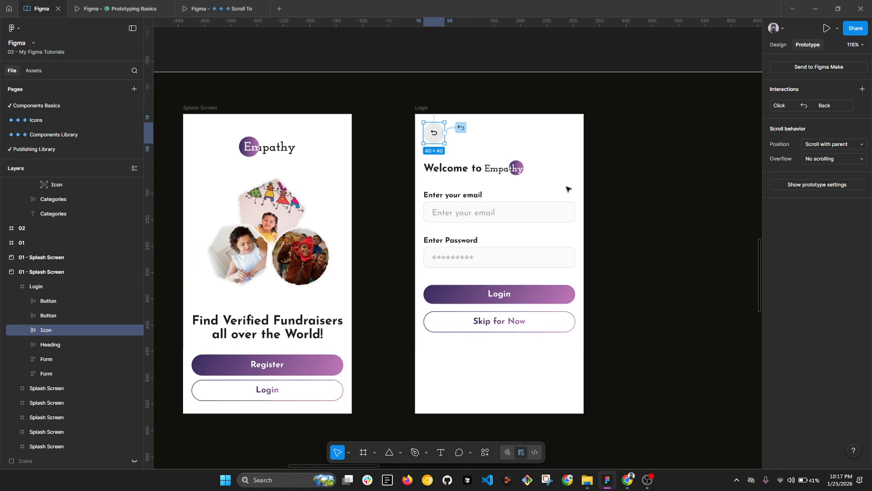
pyautogui.scroll(-5, 568, 188)
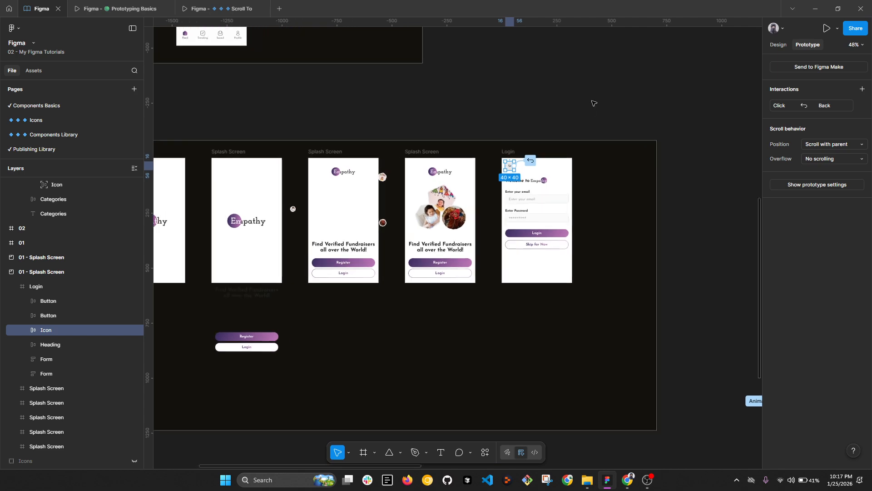
pyautogui.click(565, 100)
pyautogui.scroll(2, 559, 128)
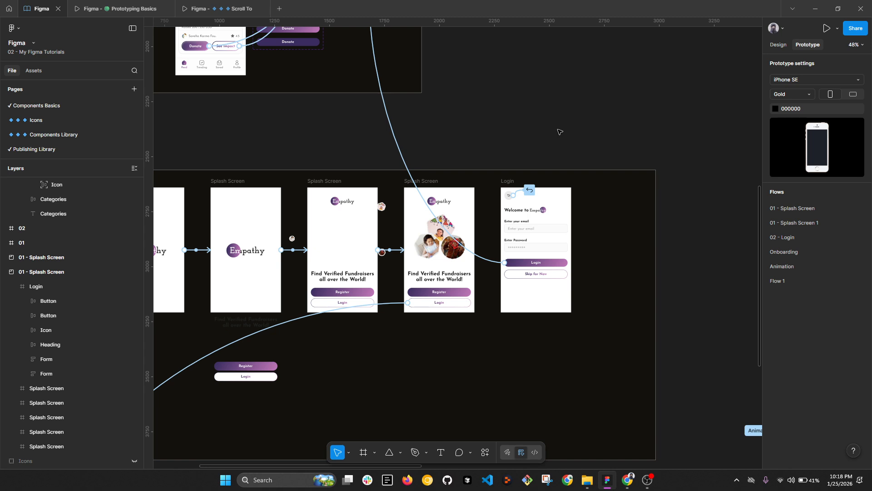
pyautogui.keyDown('ctrl'); pyautogui.scroll(5, 525, 195); pyautogui.keyUp('ctrl')
pyautogui.click(519, 190)
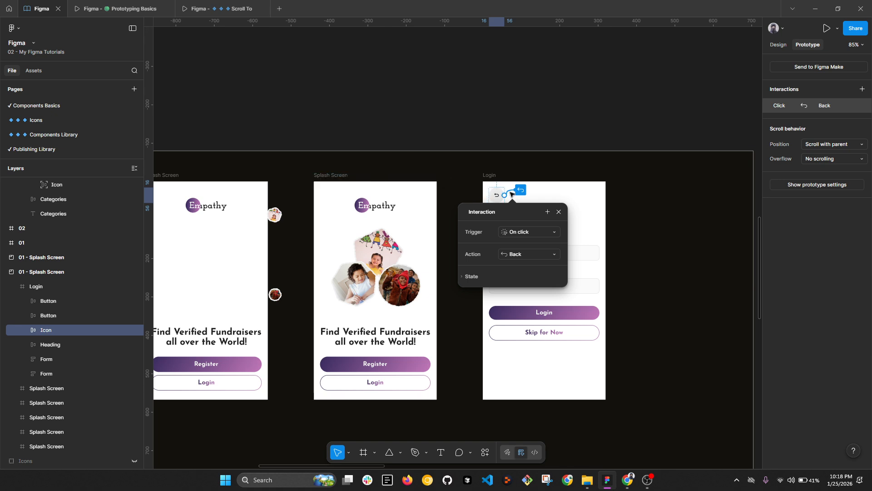
pyautogui.moveTo(466, 190); pyautogui.dragTo(415, 237)
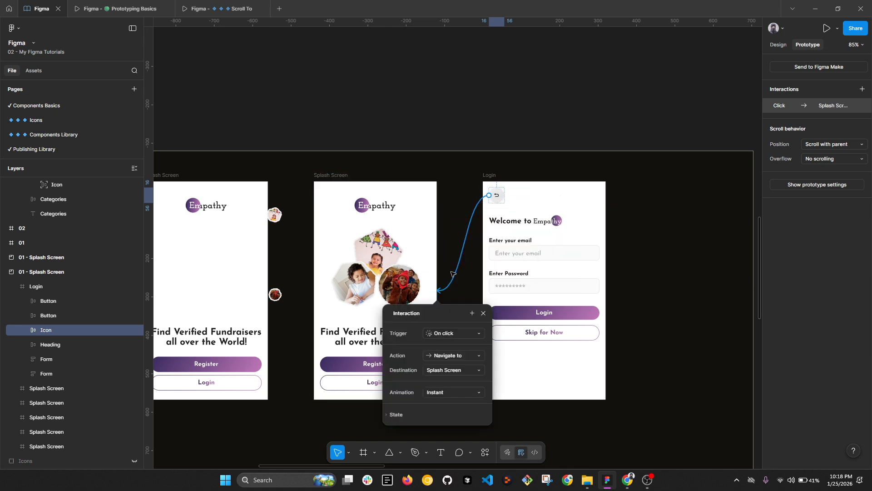
pyautogui.hotkey('ctrl', 'z')
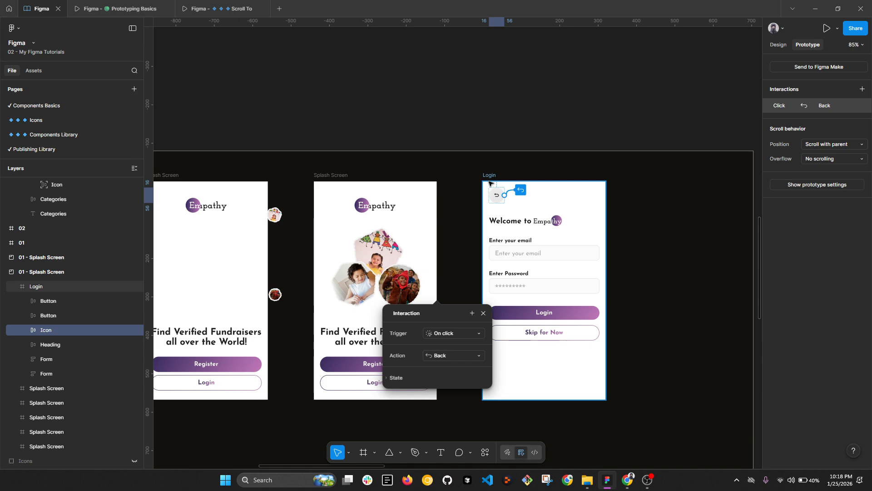
# - Change the action of the info icon's on-click interaction on the Home screen's Help Ukraine card to Open overlay, with Content as the overlay
pyautogui.scroll(-3, 490, 183)
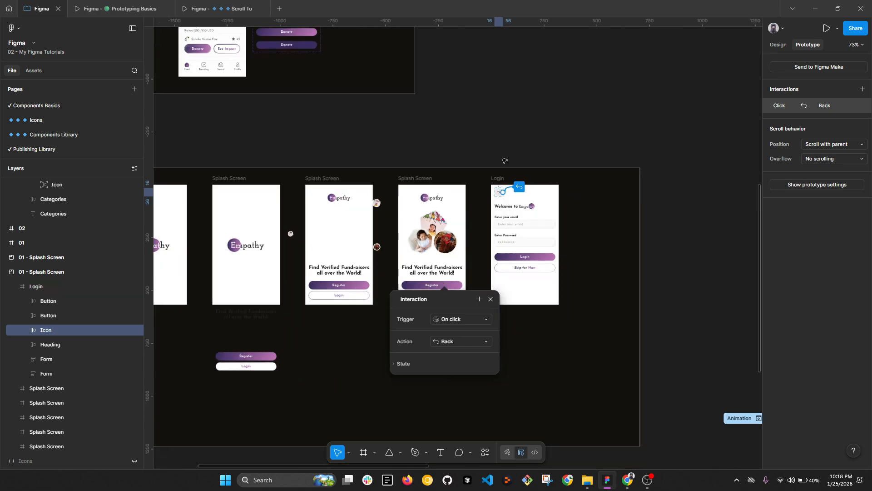
pyautogui.click(389, 117)
pyautogui.scroll(5, 516, 259)
pyautogui.scroll(3, 374, 55)
pyautogui.scroll(5, 374, 55)
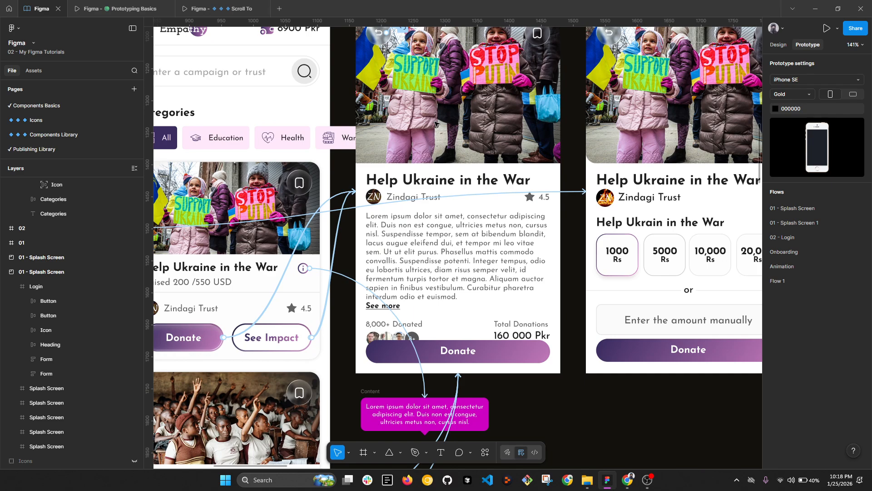
pyautogui.scroll(-3, 392, 199)
pyautogui.click(356, 264)
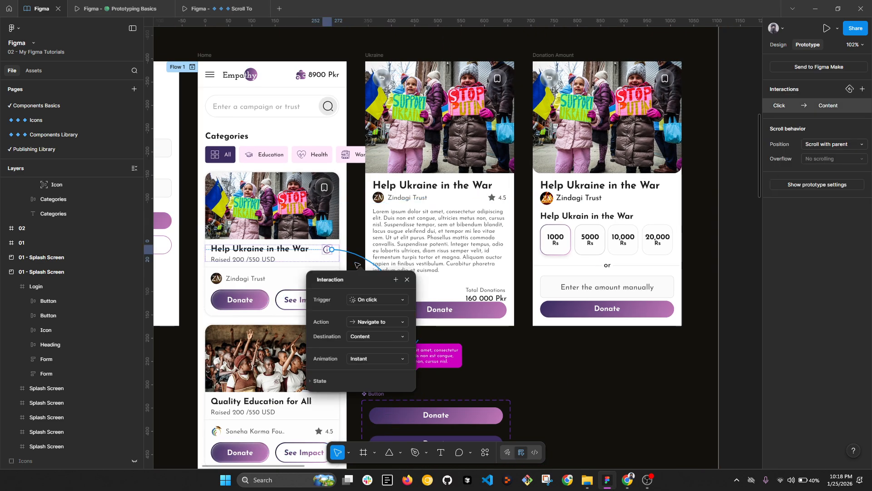
pyautogui.scroll(5, 357, 265)
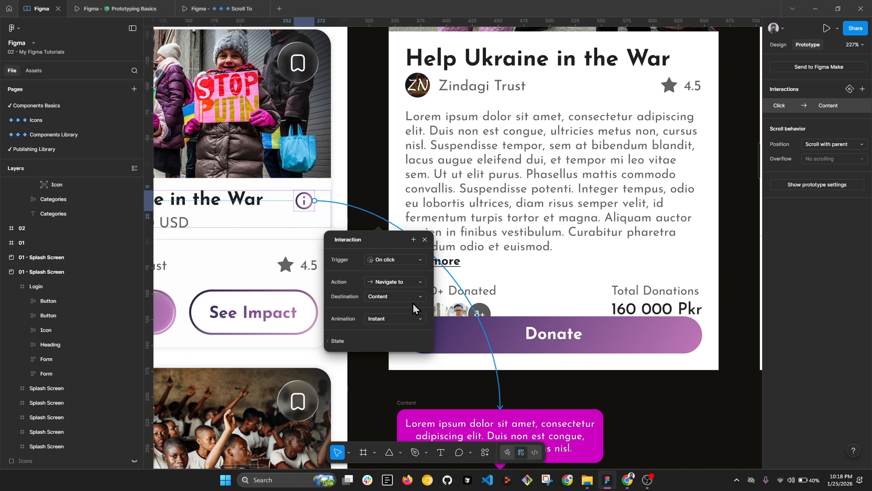
pyautogui.click(406, 282)
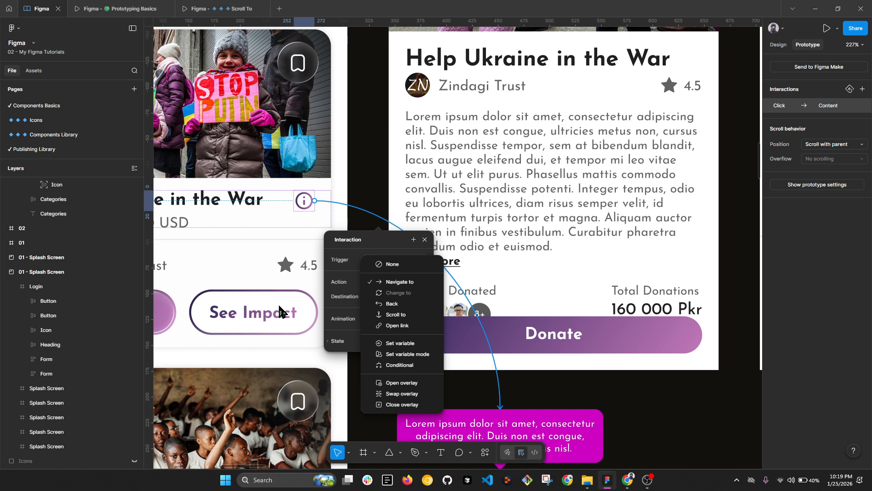
pyautogui.scroll(-3, 356, 145)
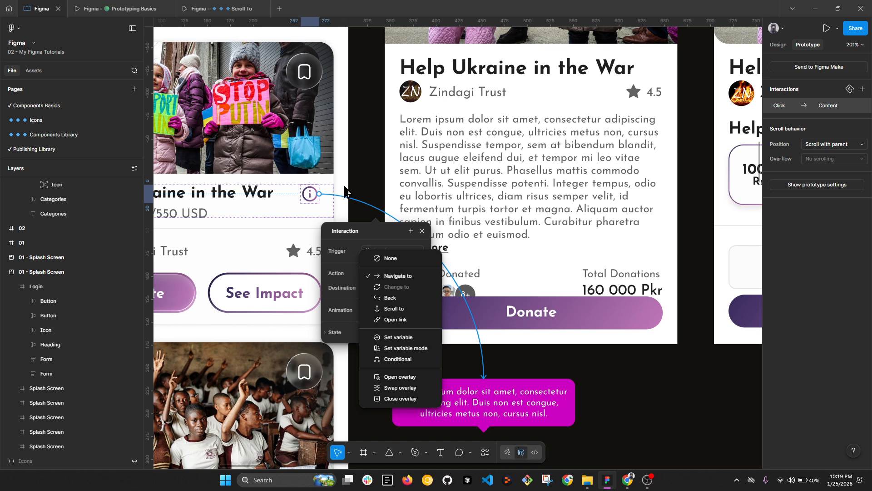
pyautogui.click(404, 377)
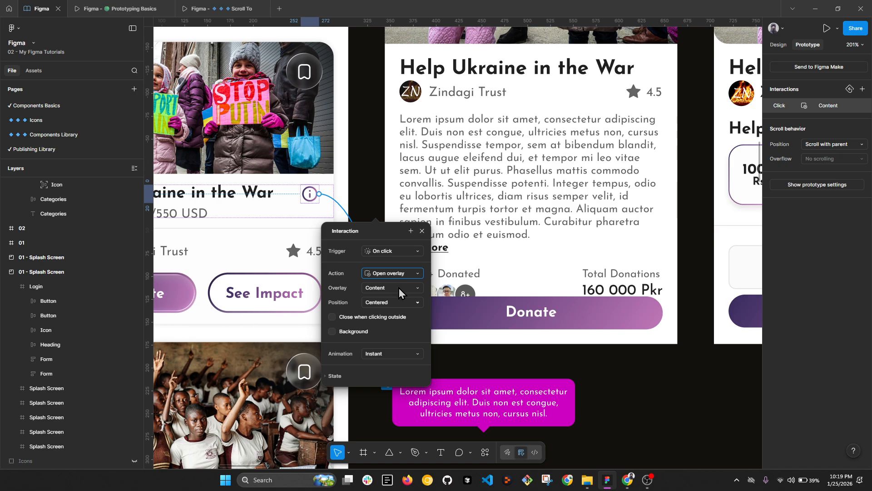
# - Rename the magenta Content frame below the Ukraine screen as Tooltip
pyautogui.hotkey('shift', '2')
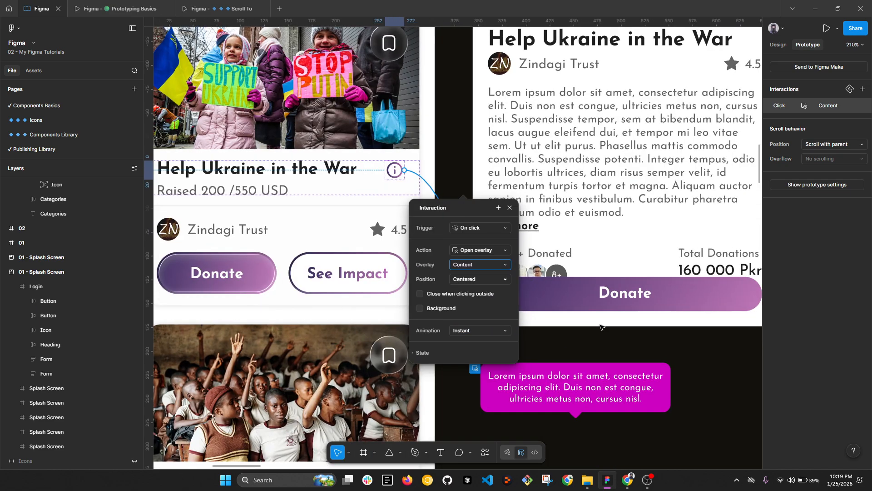
pyautogui.press('Escape')
pyautogui.click(494, 361)
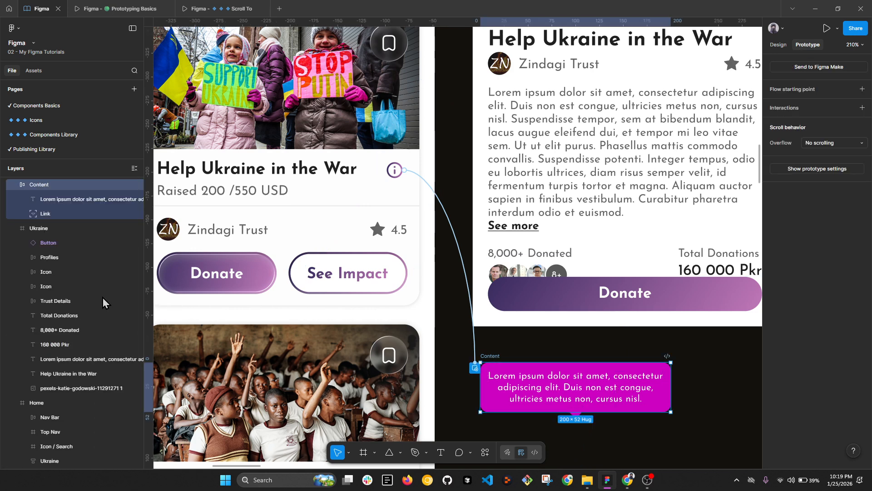
pyautogui.doubleClick(20, 187)
pyautogui.write('To')
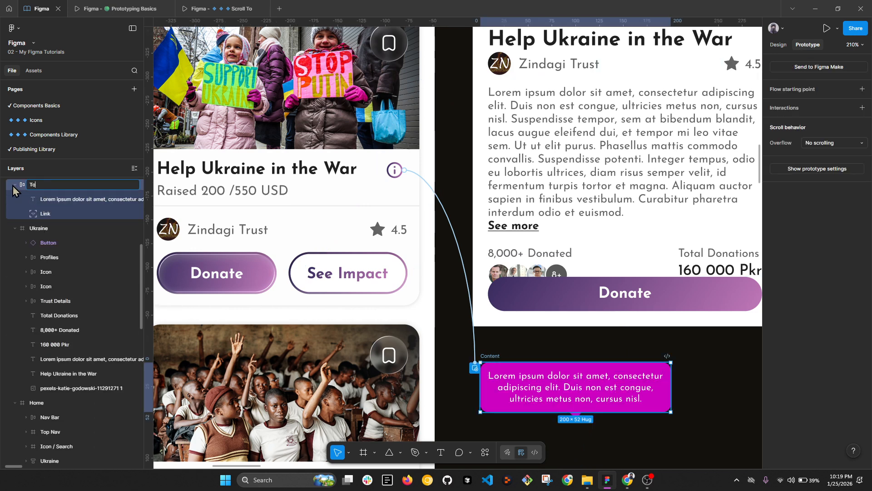
pyautogui.write('oltip4')
pyautogui.press('Return')
pyautogui.press('Escape')
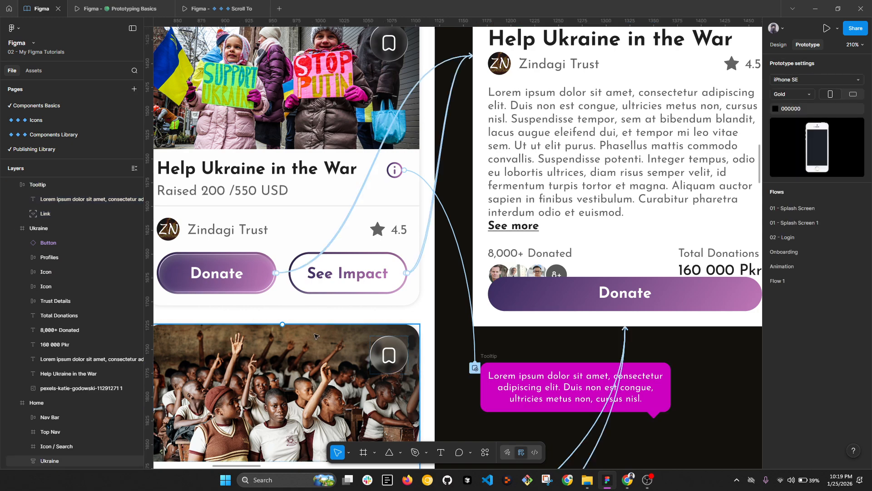
# - Open the info icon's overlay interaction and preview the centered Tooltip overlay in the Prototyping Basics prototype
pyautogui.click(442, 209)
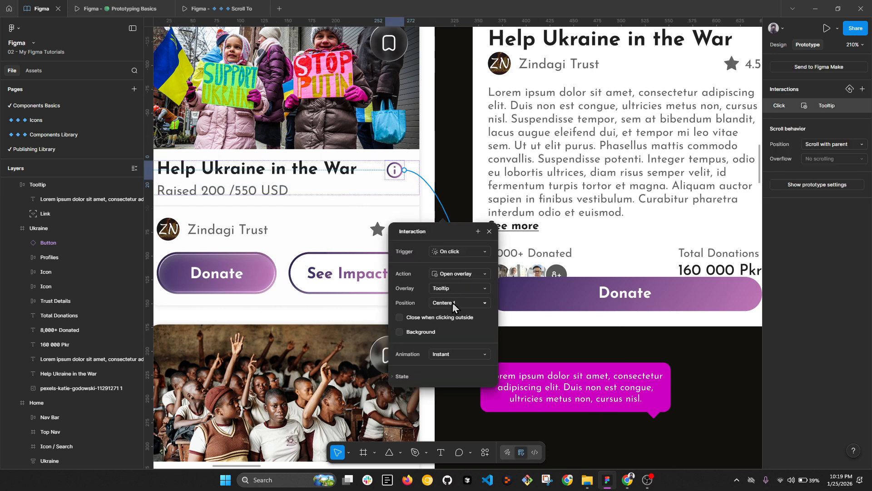
pyautogui.click(109, 9)
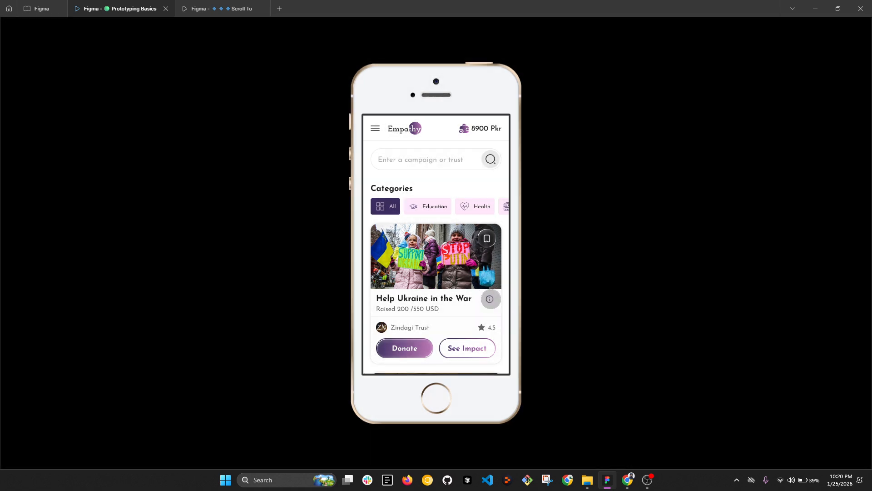
pyautogui.moveTo(490, 299)
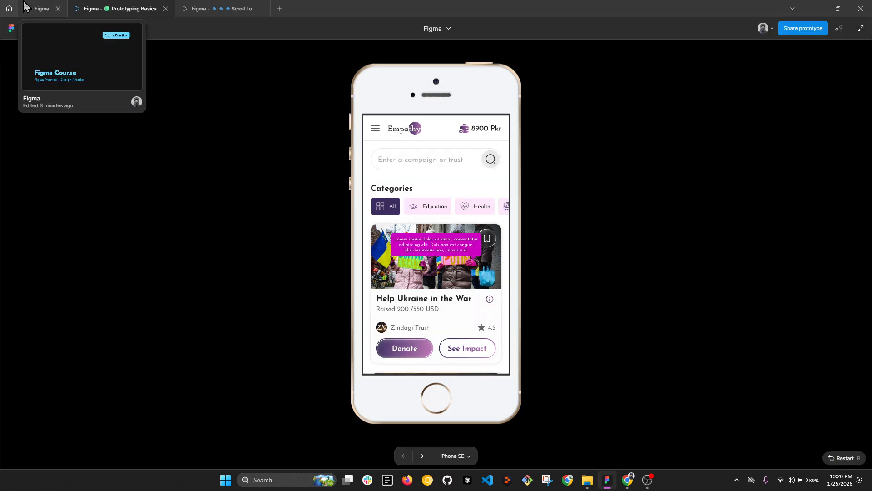
pyautogui.click(42, 8)
# - Try the Manual overlay position with the Tooltip moved over the Help Ukraine card image, and undo it
pyautogui.click(452, 302)
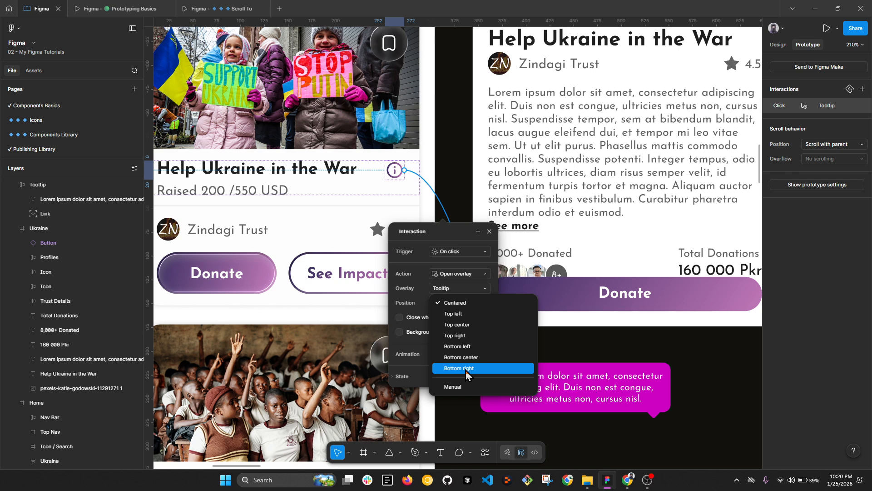
pyautogui.click(466, 388)
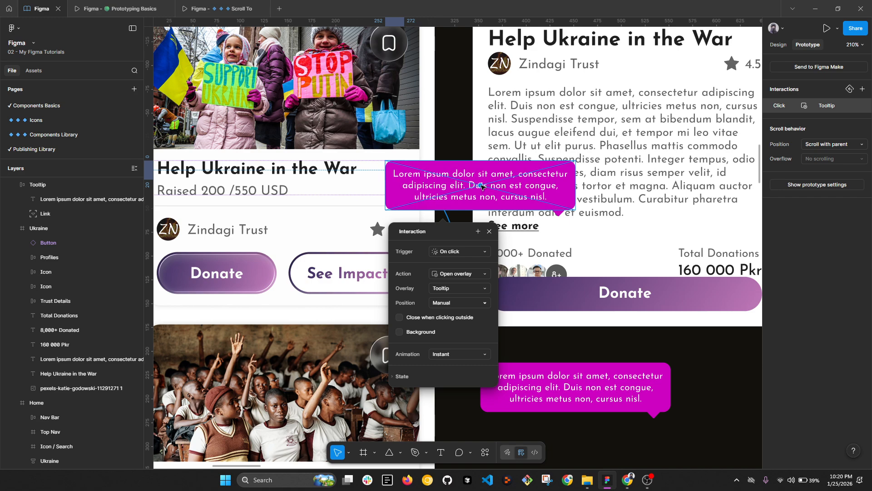
pyautogui.moveTo(475, 184); pyautogui.dragTo(317, 134)
pyautogui.hotkey('ctrl', 'z')
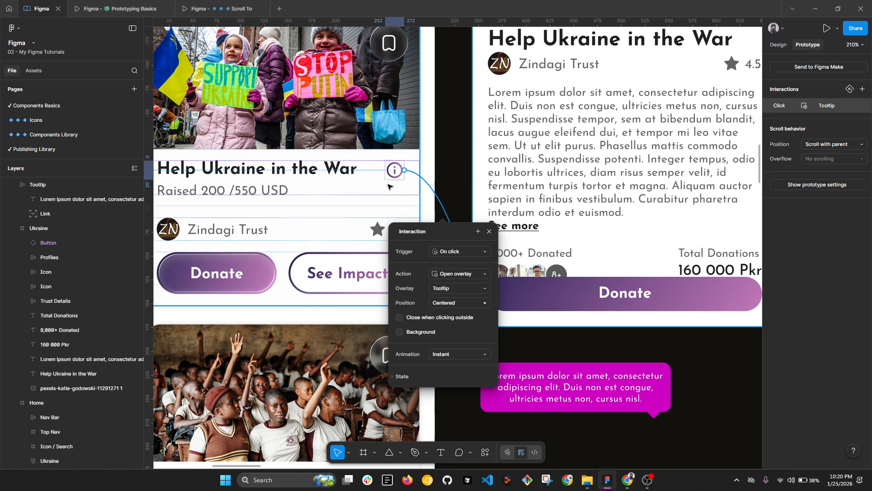
# - Set the Tooltip overlay's position to Manual and place it directly above the info icon, with its pointer aimed at the icon
pyautogui.click(462, 300)
pyautogui.click(465, 386)
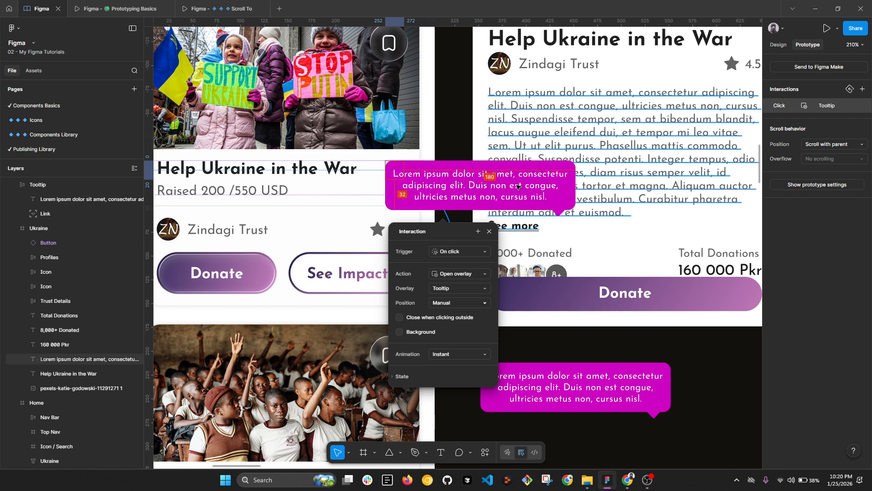
pyautogui.moveTo(518, 187); pyautogui.dragTo(355, 132)
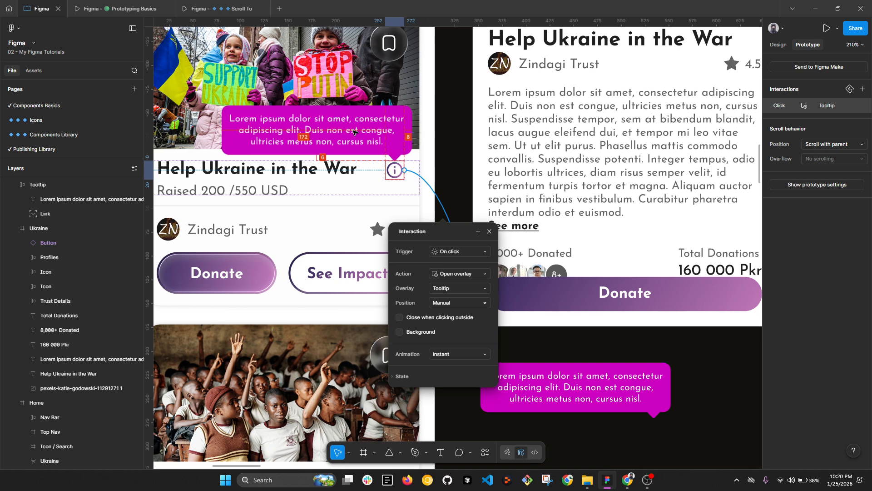
pyautogui.moveTo(355, 132); pyautogui.dragTo(355, 132)
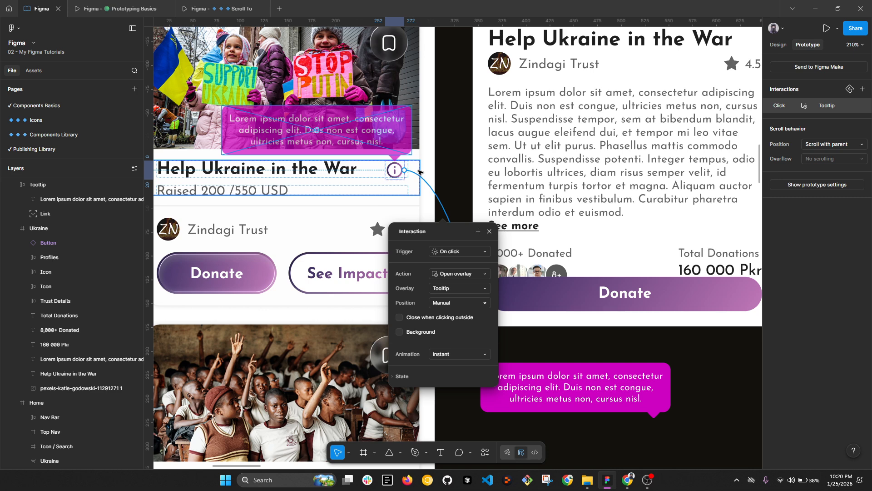
# - Test the manually positioned Tooltip overlay from the info icon in the Prototyping Basics prototype
pyautogui.click(133, 6)
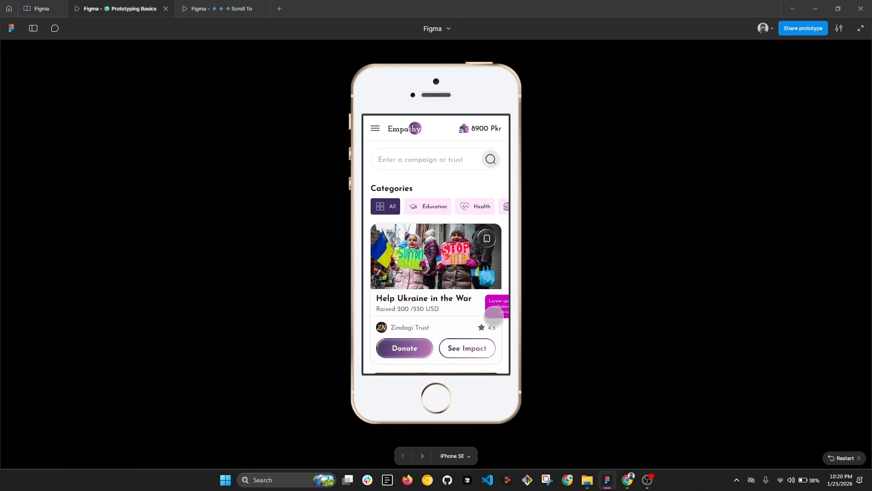
pyautogui.click(492, 325)
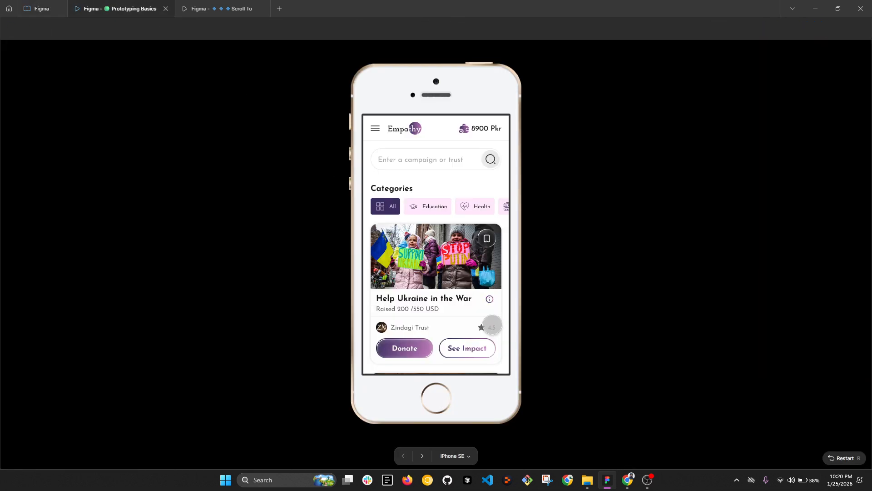
pyautogui.click(489, 298)
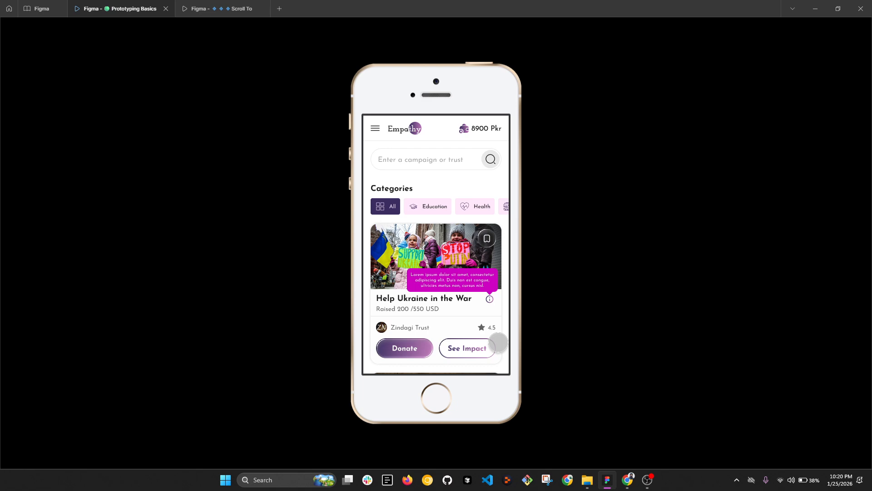
pyautogui.click(52, 6)
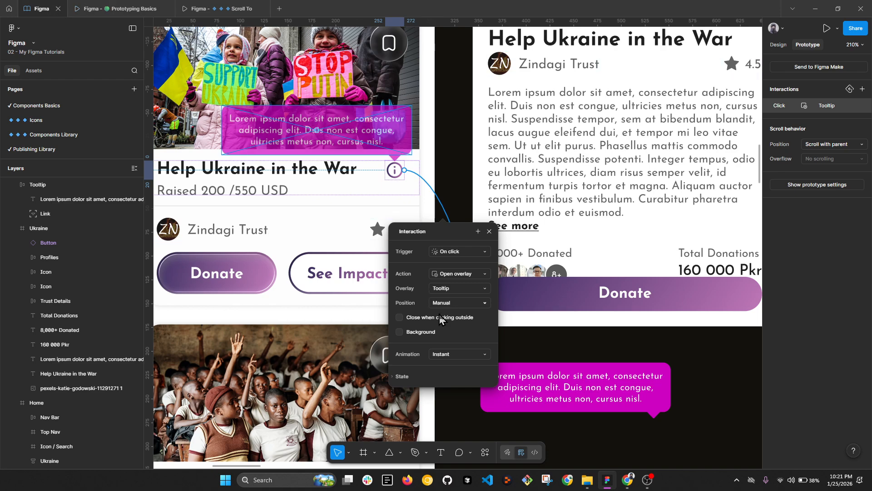
pyautogui.scroll(-3, 457, 273)
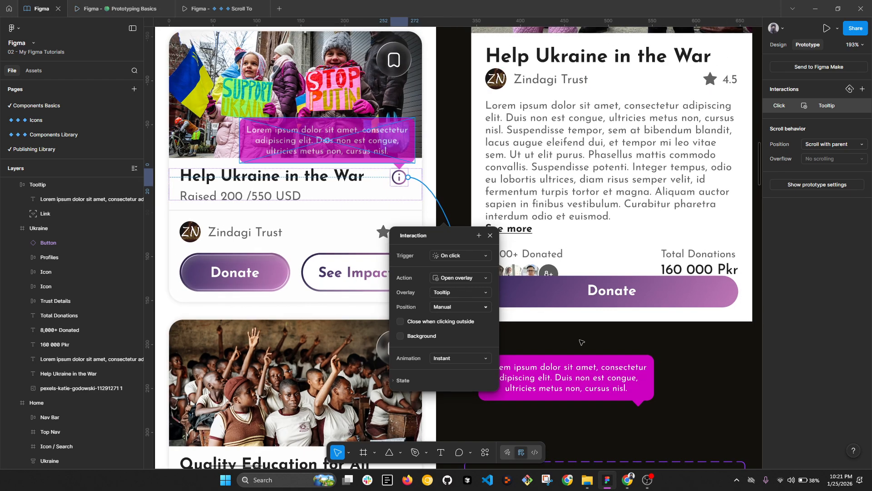
pyautogui.click(620, 351)
pyautogui.scroll(-5, 620, 351)
pyautogui.scroll(-2, 640, 341)
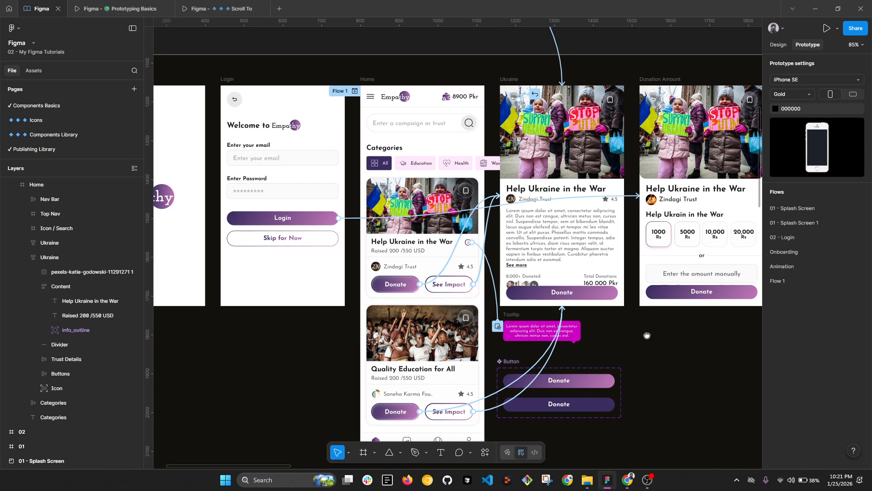
pyautogui.moveTo(645, 334); pyautogui.dragTo(531, 287)
pyautogui.scroll(2, 313, 222)
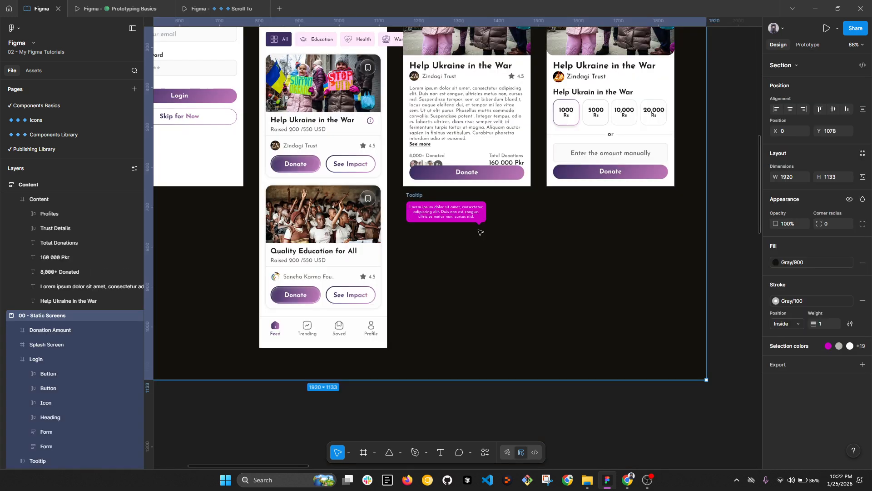
pyautogui.scroll(1, 314, 152)
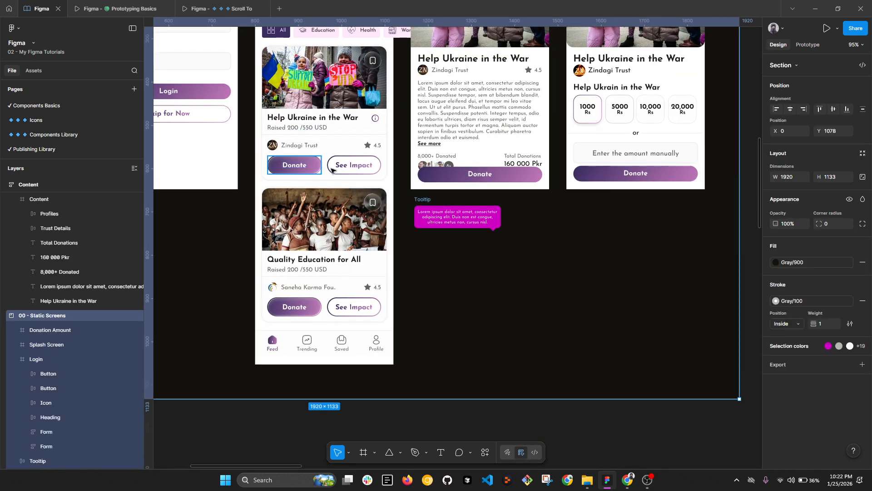
# - Place the Content frame beside the Tooltip, below the Donation Amount screen, and rename it Modal
pyautogui.keyDown('ctrl'); pyautogui.click(363, 167); pyautogui.keyUp('ctrl')
pyautogui.scroll(-2, 353, 165)
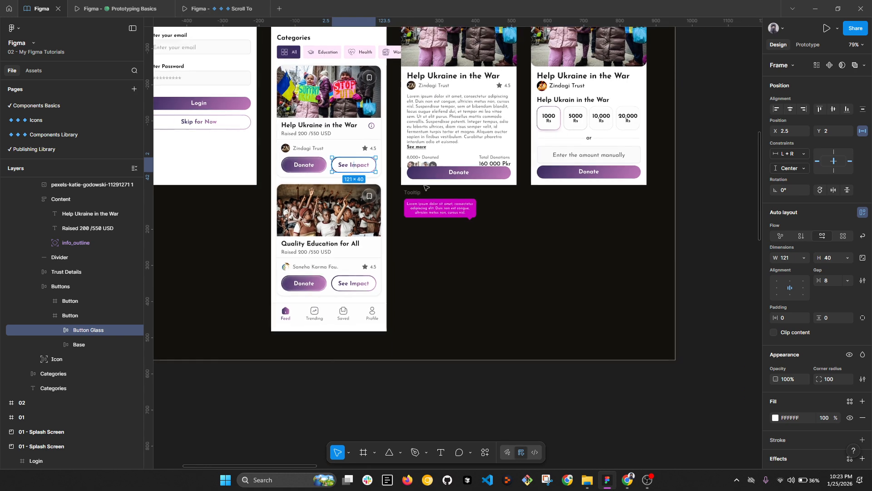
pyautogui.hscroll(5, 576, 227)
pyautogui.moveTo(625, 213); pyautogui.dragTo(341, 188)
pyautogui.moveTo(343, 187); pyautogui.dragTo(538, 199)
pyautogui.doubleClick(533, 199)
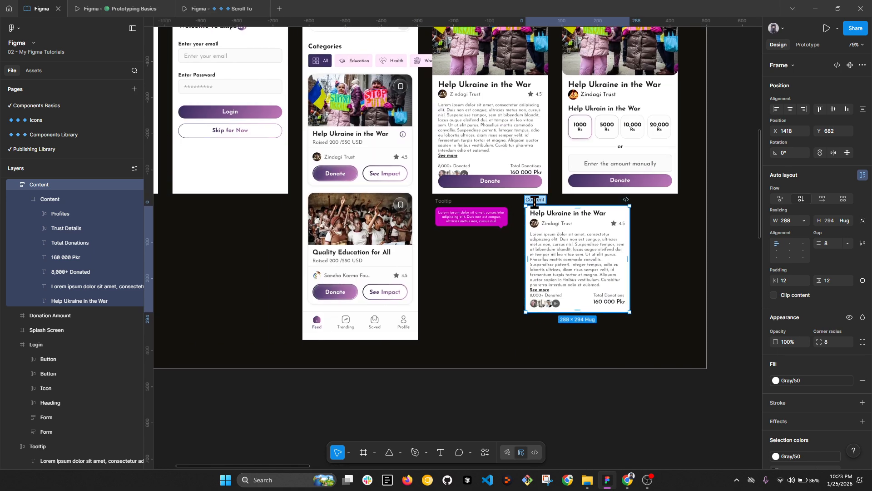
pyautogui.write('Mob')
pyautogui.press('Return')
pyautogui.scroll(-3, 534, 201)
pyautogui.click(512, 199)
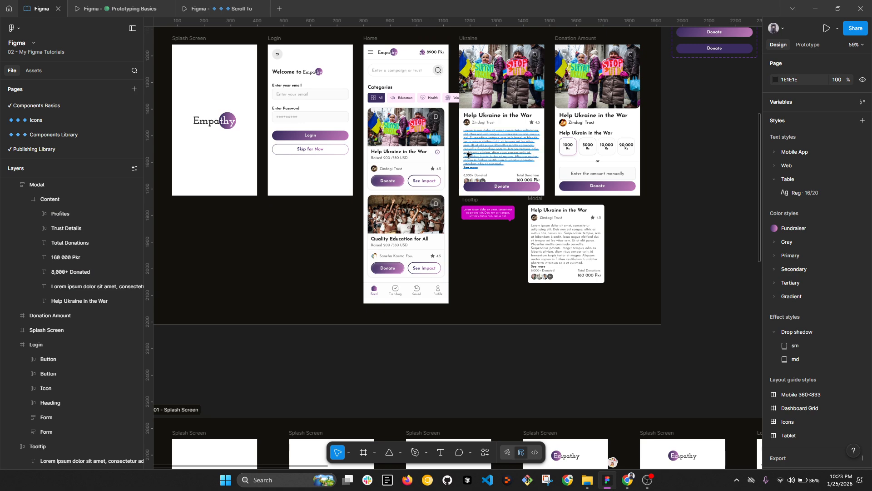
# - Move the Home screen, Modal and Tooltip out of the 00 - Static Screens section, stacking Modal above Tooltip beside Home
pyautogui.scroll(-3, 439, 144)
pyautogui.moveTo(408, 67); pyautogui.dragTo(733, 117)
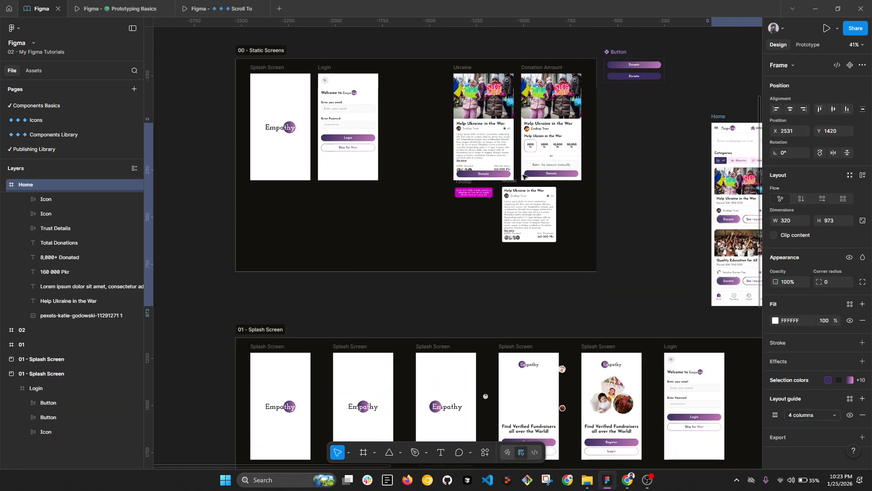
pyautogui.moveTo(510, 183); pyautogui.dragTo(661, 119)
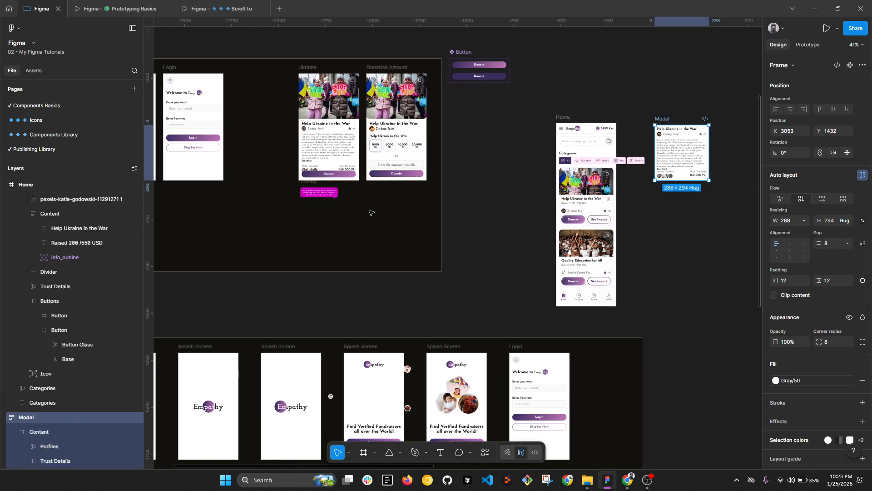
pyautogui.moveTo(309, 182); pyautogui.dragTo(664, 191)
pyautogui.scroll(10, 654, 214)
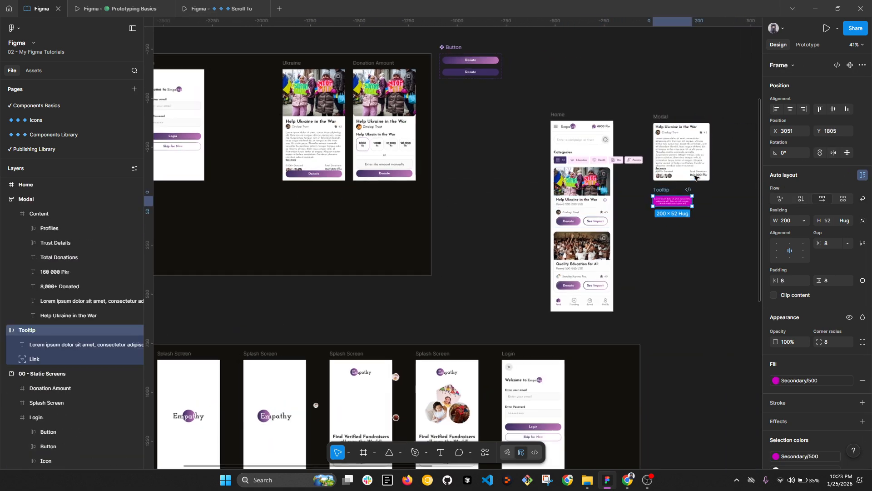
pyautogui.scroll(-2, 598, 233)
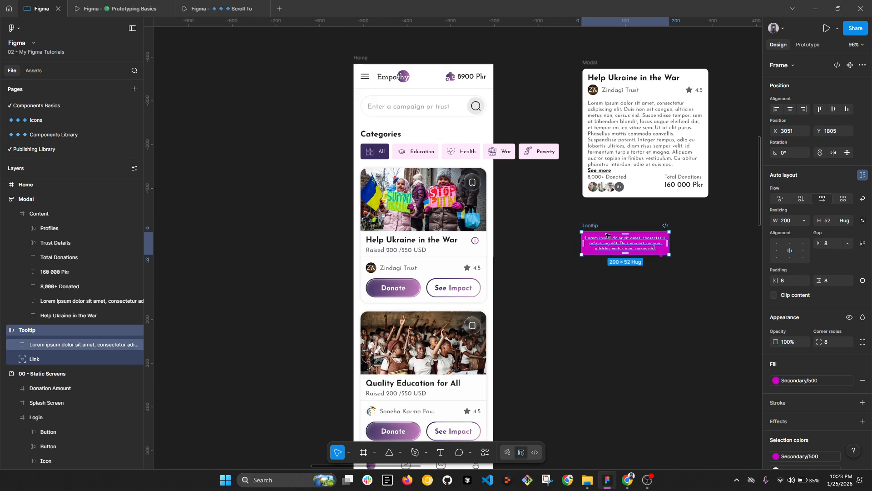
pyautogui.moveTo(592, 223); pyautogui.dragTo(593, 212)
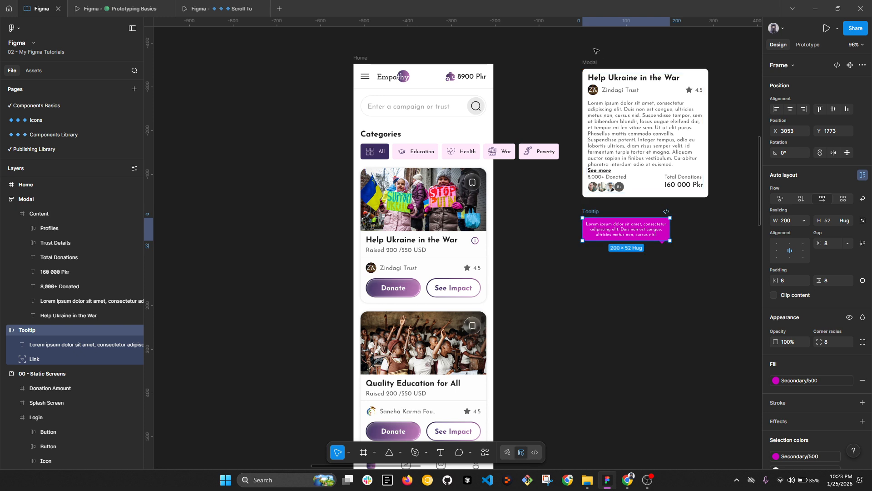
# - Connect the first card's See Impact button to the Modal frame with an On click interaction using the Open overlay action
pyautogui.click(679, 117)
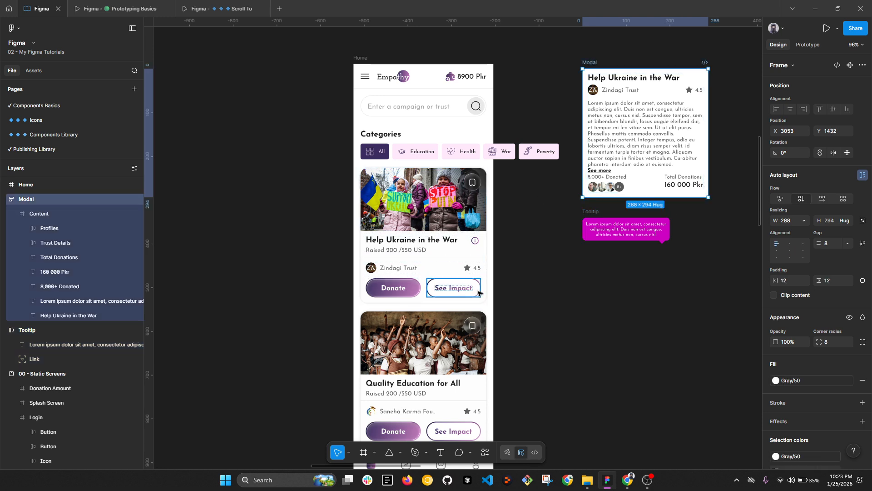
pyautogui.keyDown('ctrl'); pyautogui.click(452, 284); pyautogui.keyUp('ctrl')
pyautogui.click(809, 45)
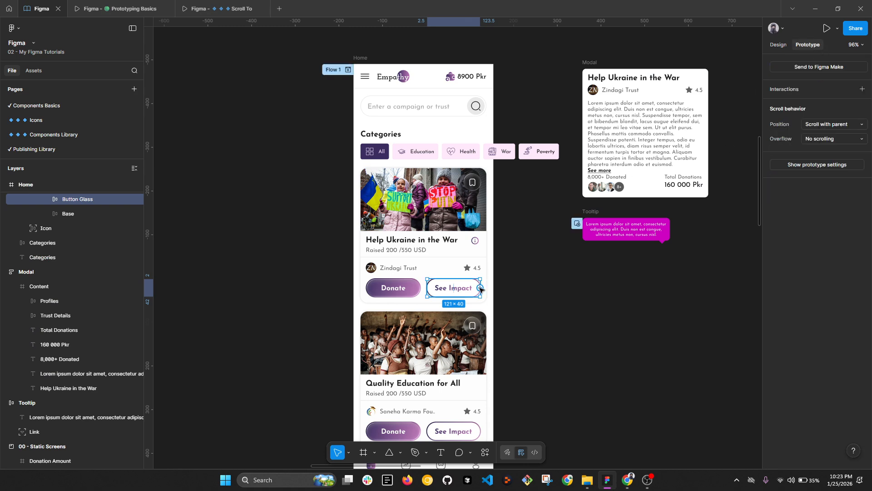
pyautogui.moveTo(481, 287); pyautogui.dragTo(592, 142)
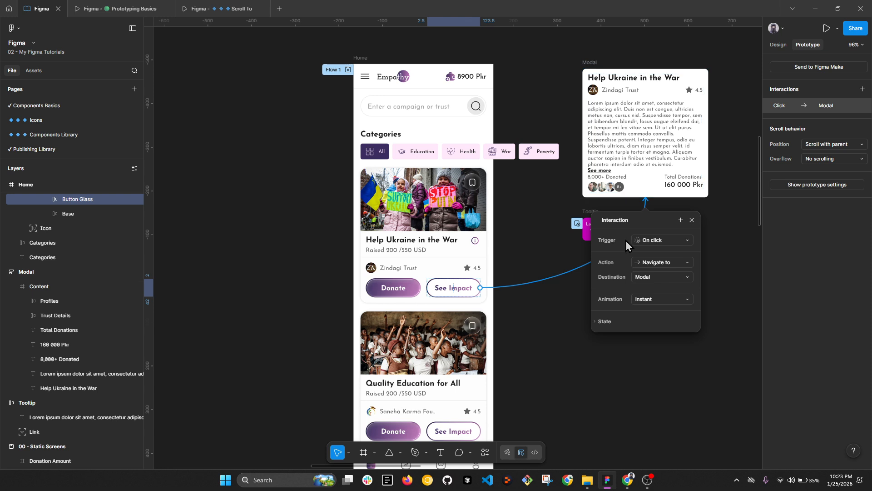
pyautogui.click(658, 267)
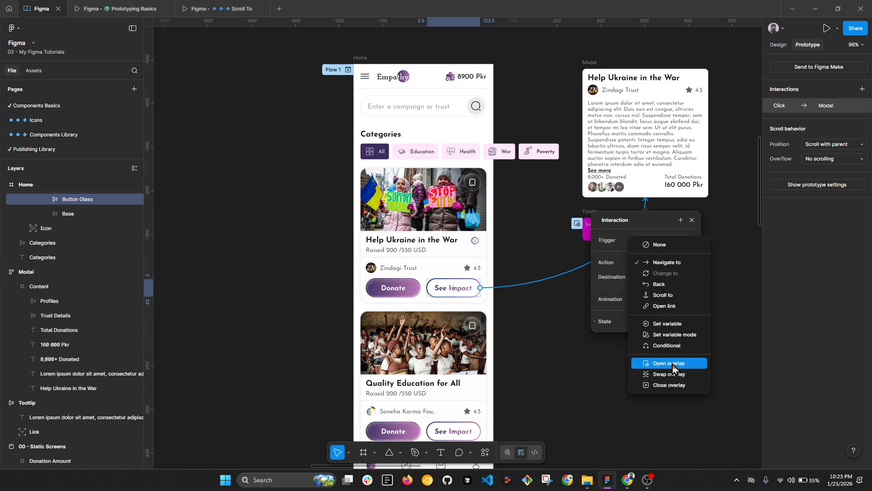
pyautogui.click(672, 363)
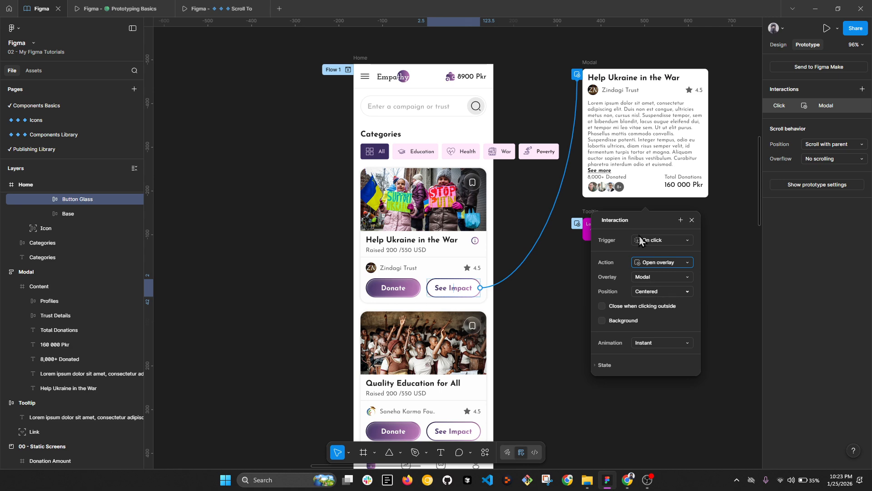
# - Test the centered Modal overlay from the See Impact button in the Prototyping Basics prototype, and return to the design file
pyautogui.click(121, 8)
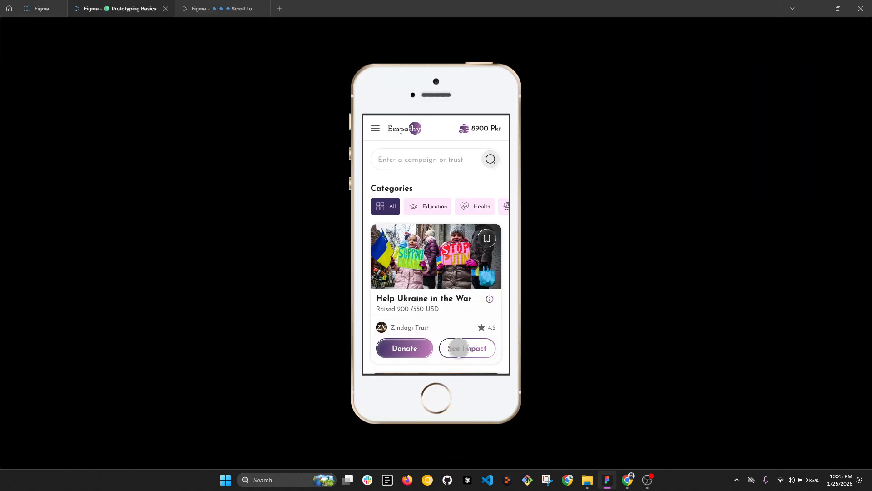
pyautogui.click(462, 347)
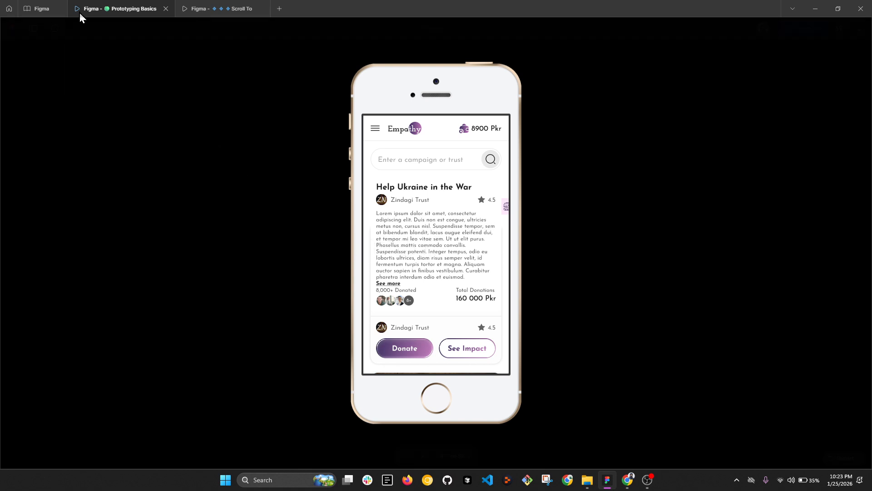
pyautogui.moveTo(74, 49)
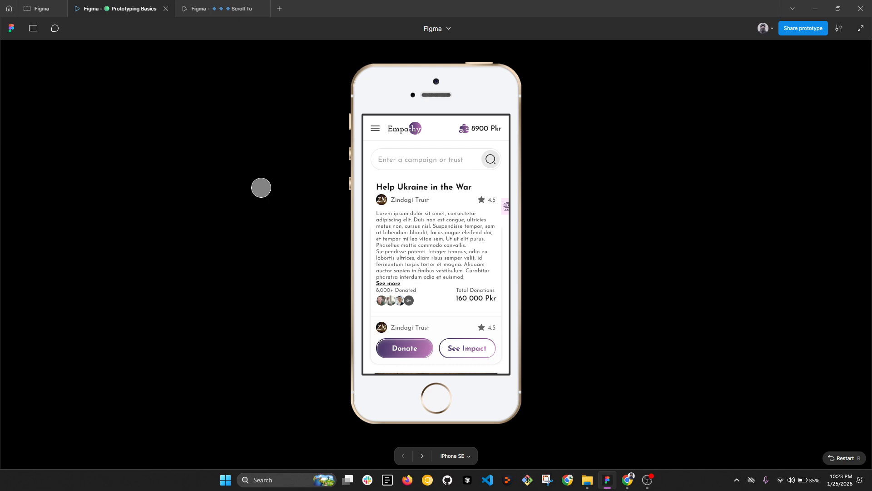
pyautogui.click(37, 8)
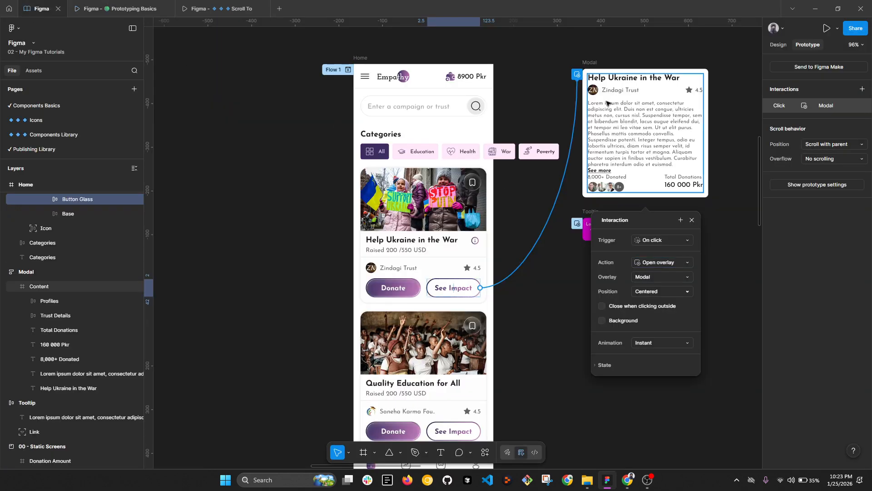
# - Apply the md drop shadow effect style to the Modal frame
pyautogui.click(590, 62)
pyautogui.click(778, 45)
pyautogui.scroll(-2, 826, 389)
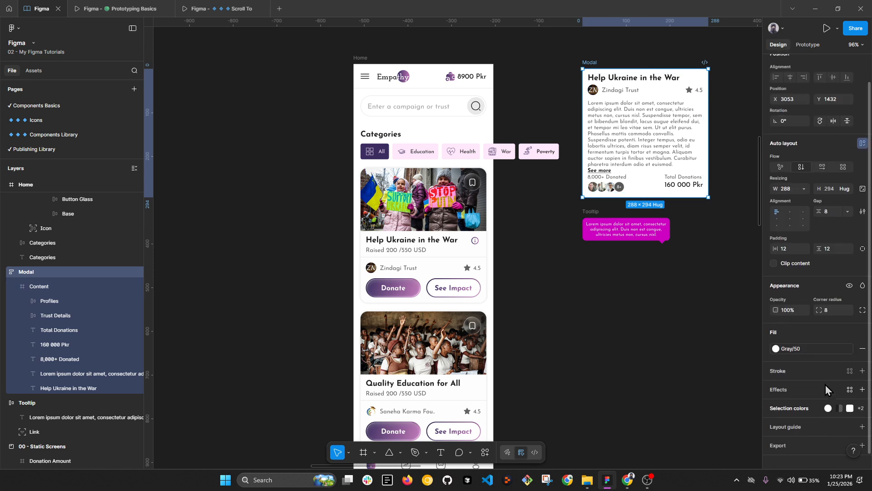
pyautogui.scroll(-1, 826, 390)
pyautogui.click(850, 381)
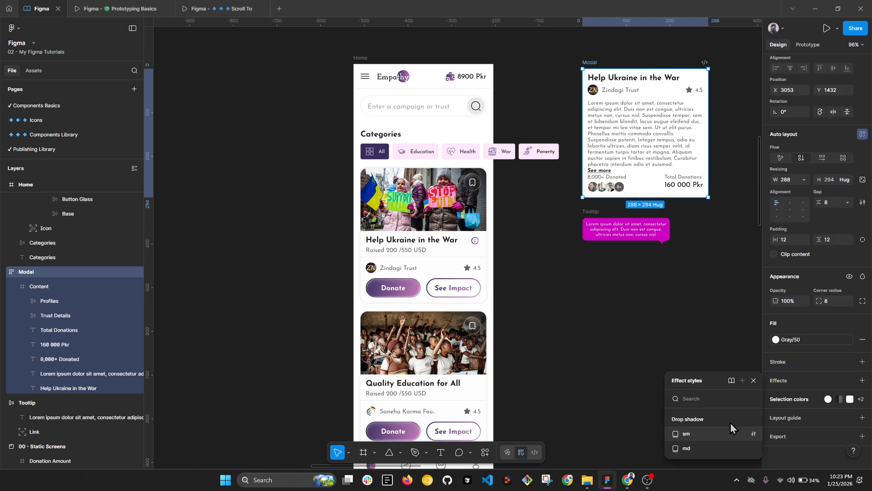
pyautogui.click(700, 447)
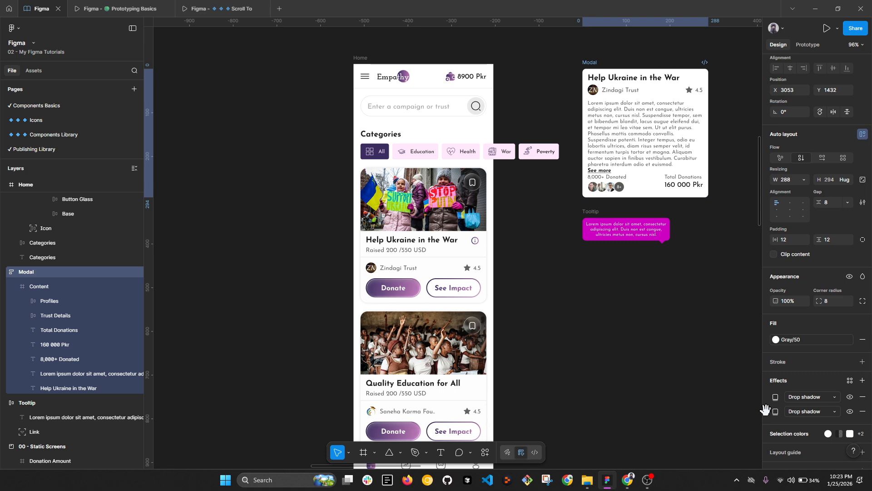
# - With the md effect style detached, raise the color opacity of the Modal's two drop shadows
pyautogui.click(775, 396)
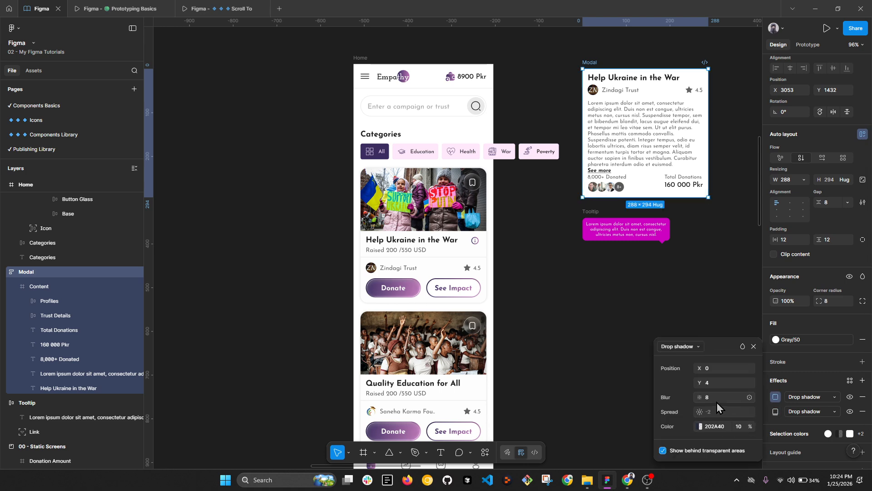
pyautogui.click(742, 427)
pyautogui.click(775, 411)
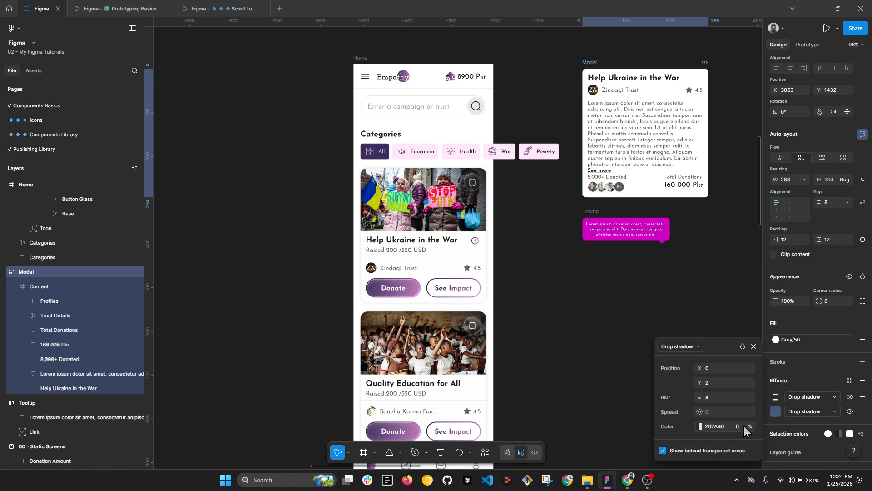
pyautogui.click(743, 427)
pyautogui.write('1')
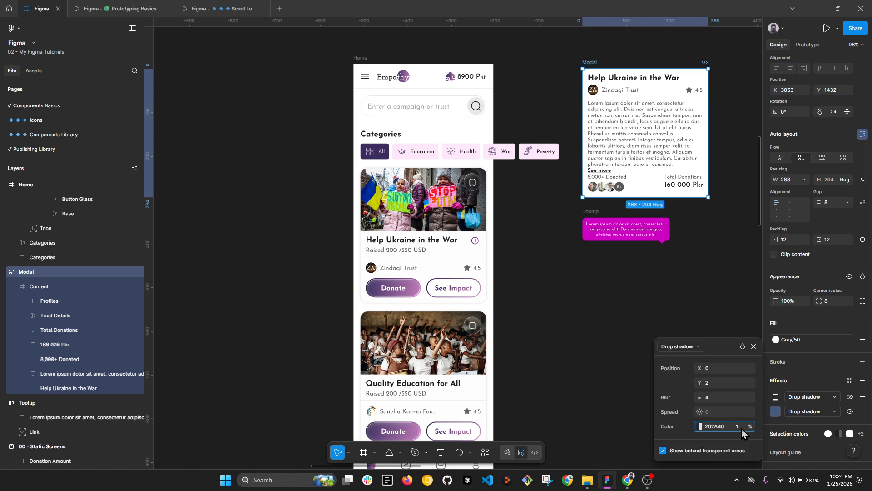
pyautogui.write('5')
pyautogui.press('Return')
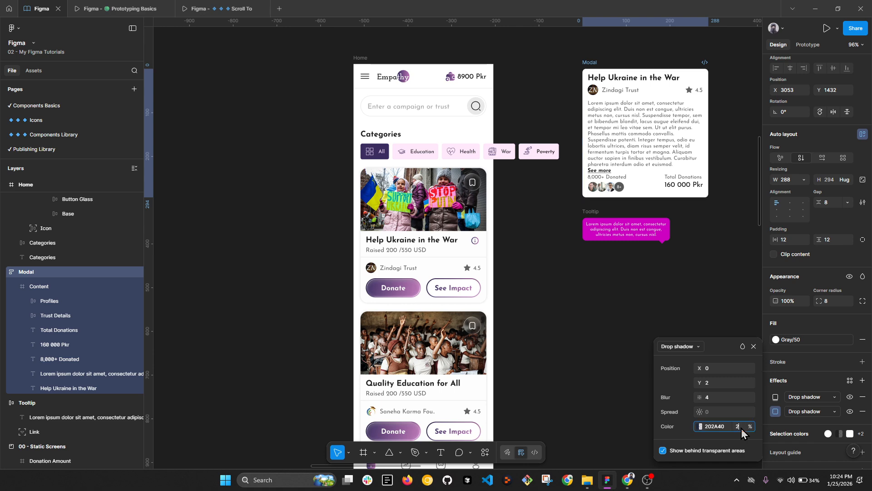
pyautogui.press('Escape')
pyautogui.press('Escape')
# - Preview the Modal overlay's stronger drop shadow in the Prototyping Basics prototype
pyautogui.click(85, 5)
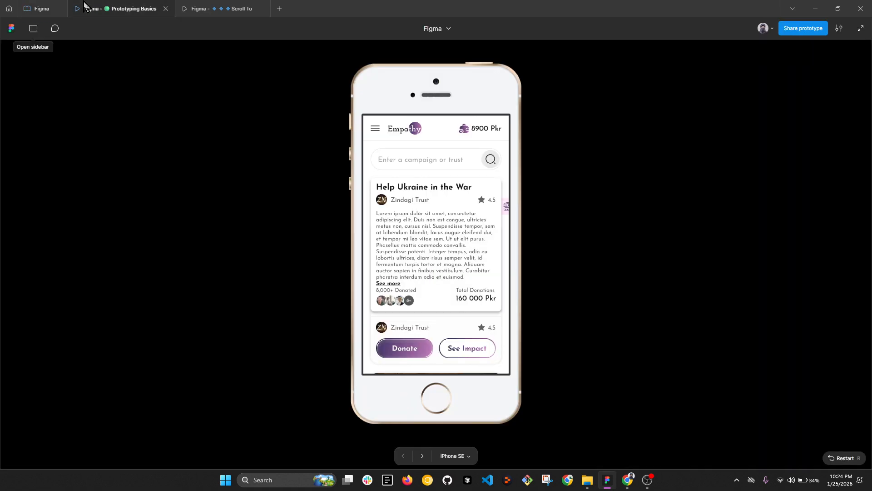
pyautogui.click(477, 345)
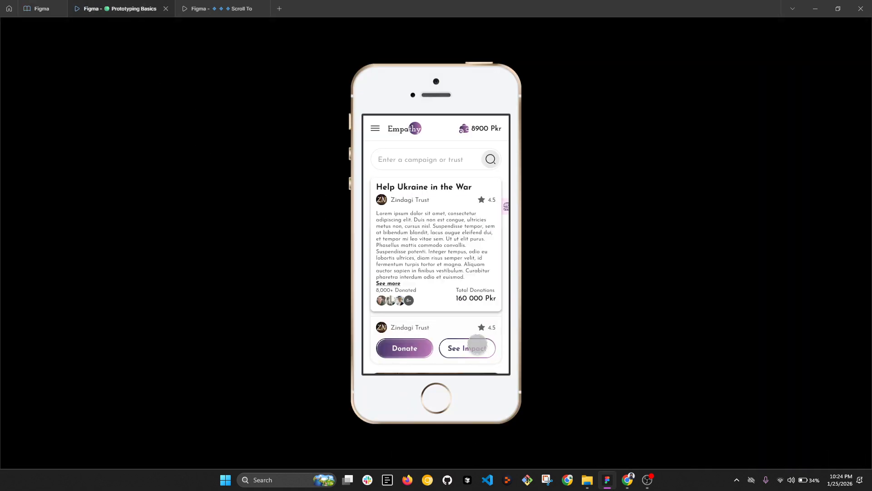
pyautogui.click(38, 9)
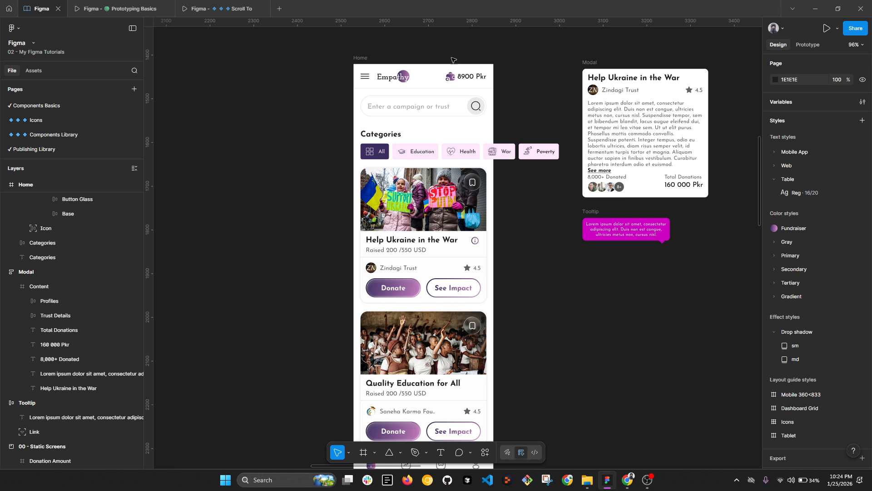
# - Enable Close when clicking outside and a 000000 background at 25% for the See Impact button's Modal overlay
pyautogui.click(808, 45)
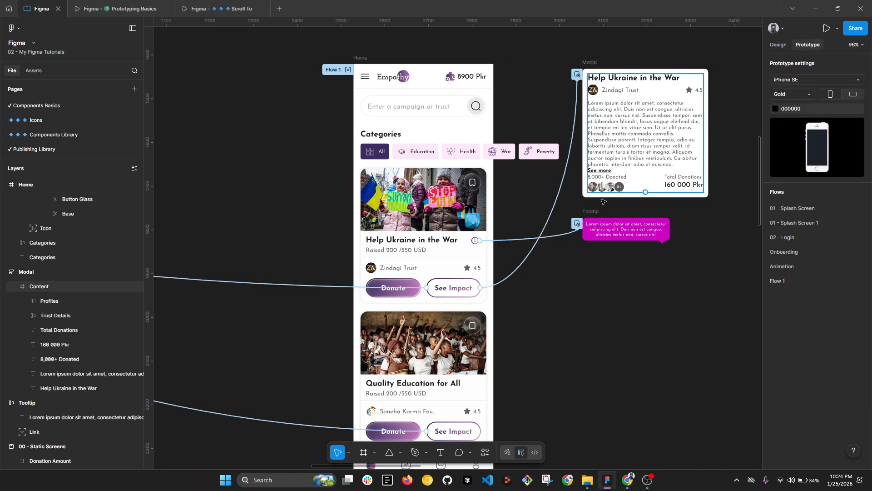
pyautogui.click(540, 235)
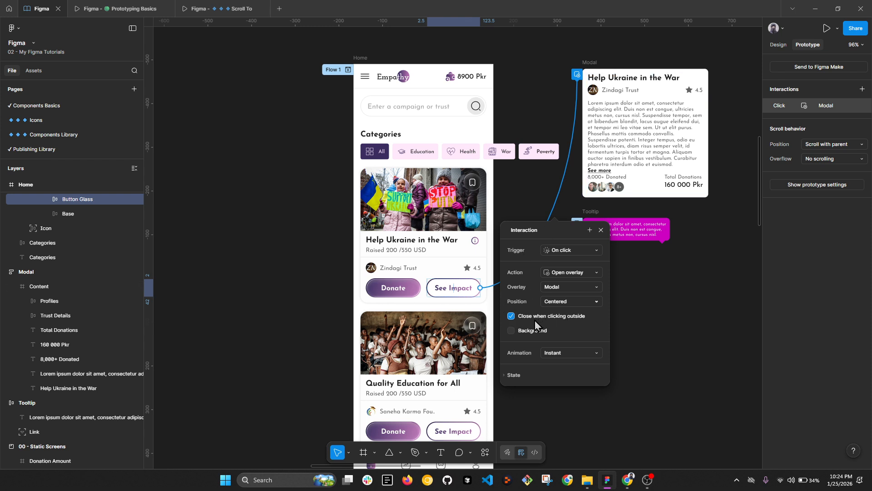
pyautogui.click(510, 331)
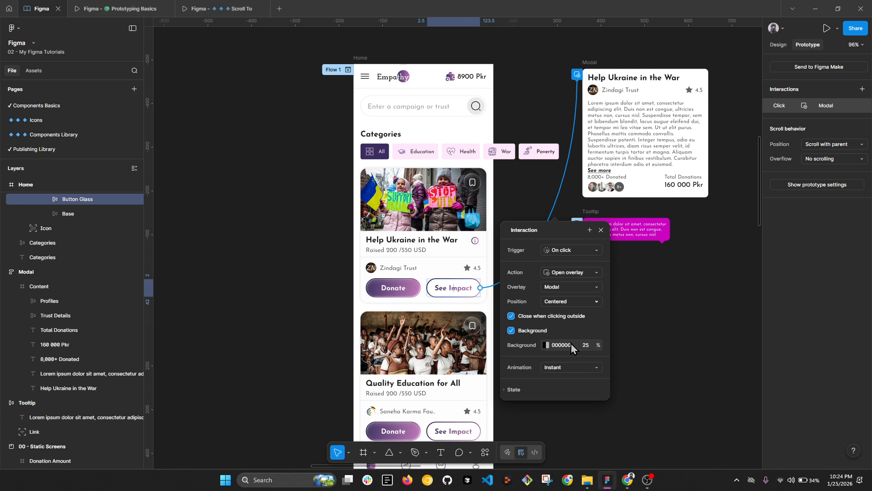
# - Test the See Impact button's Modal overlay with its dimmed background in the Prototyping Basics prototype
pyautogui.click(117, 8)
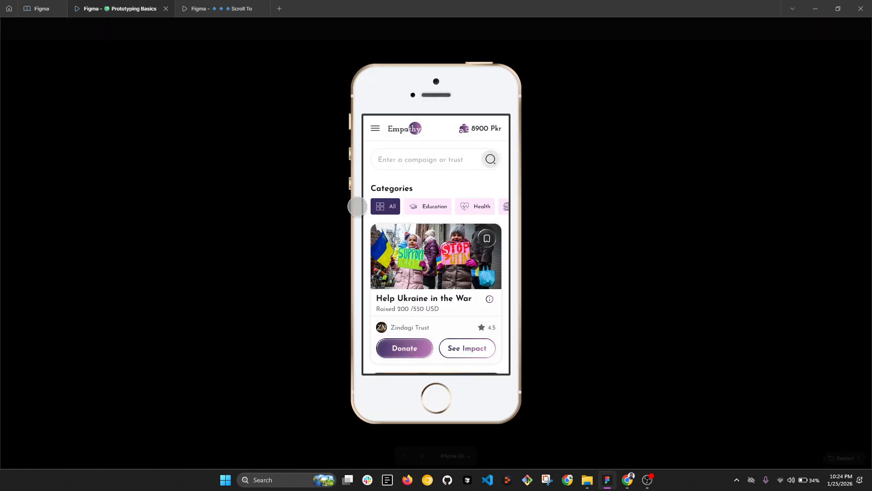
pyautogui.click(471, 352)
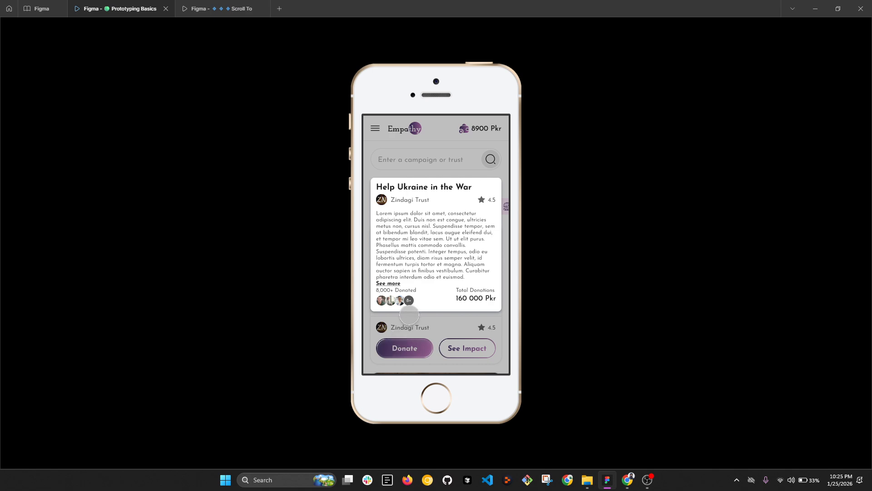
pyautogui.click(41, 9)
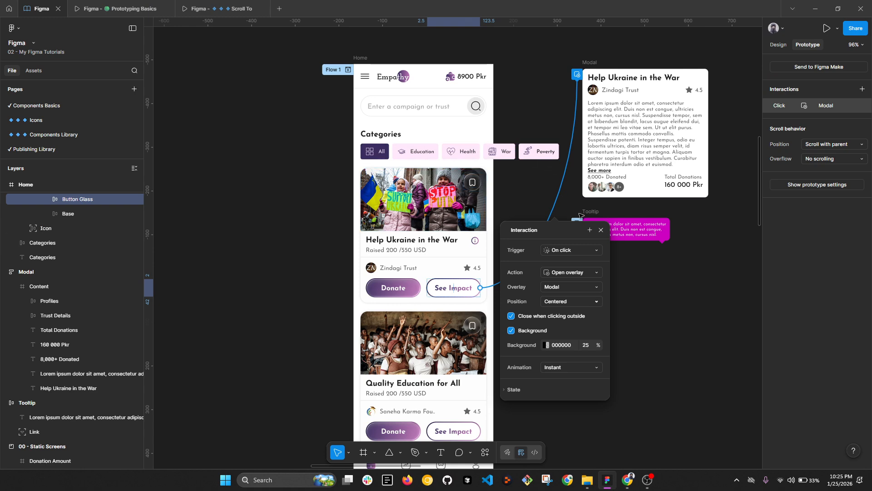
pyautogui.click(682, 300)
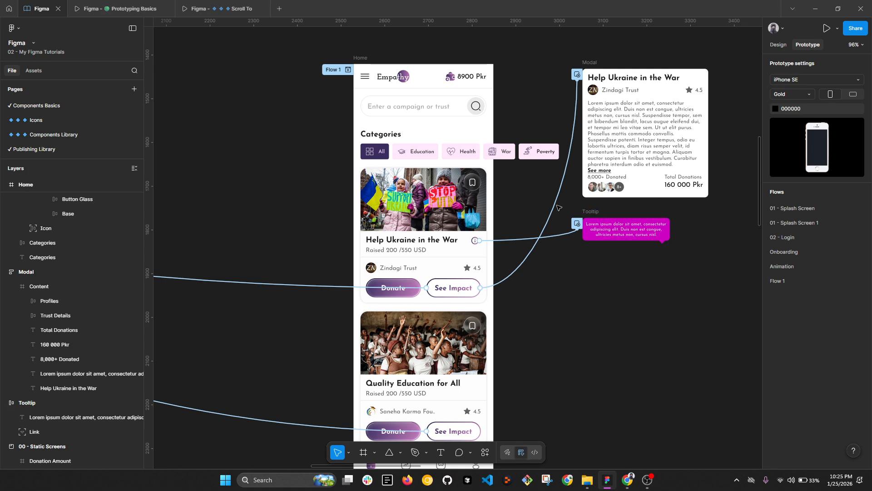
pyautogui.click(121, 8)
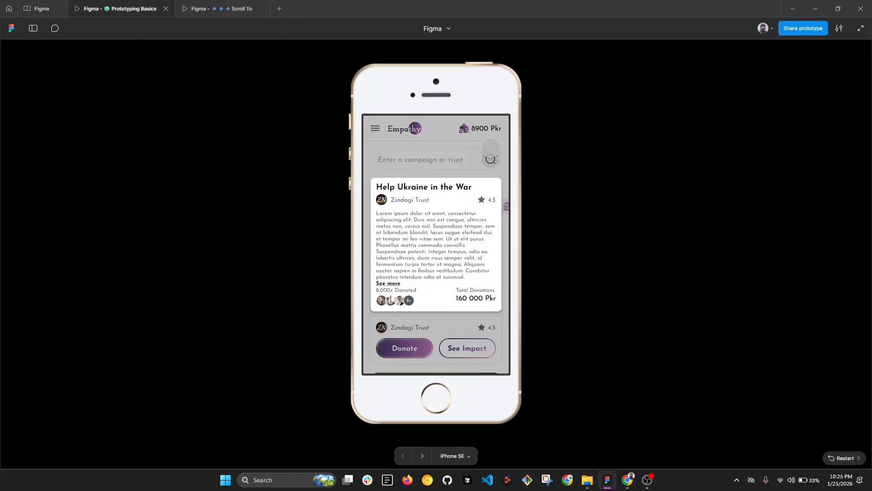
# - Dismiss the See Impact Modal overlay in the prototype from outside its area and return to the Figma design file
pyautogui.click(479, 149)
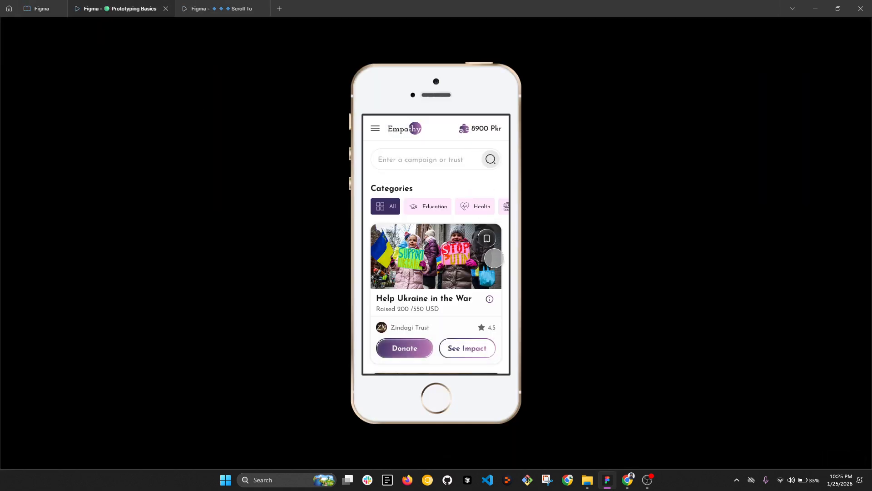
pyautogui.click(58, 9)
pyautogui.scroll(5, 702, 82)
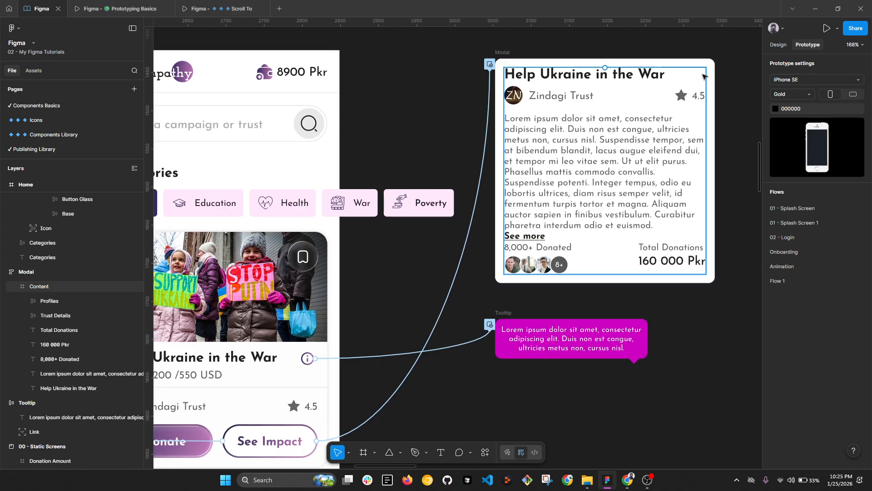
# - Delete the Navigate to Ukraine interactions from the See Impact buttons on both campaign cards of the Home screen
pyautogui.click(711, 80)
pyautogui.scroll(-2, 710, 80)
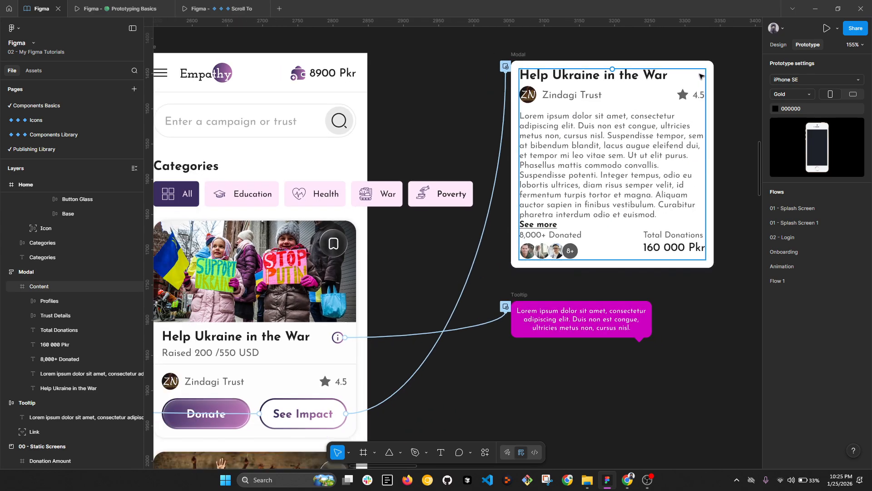
pyautogui.click(688, 54)
pyautogui.scroll(-2, 700, 74)
pyautogui.click(635, 178)
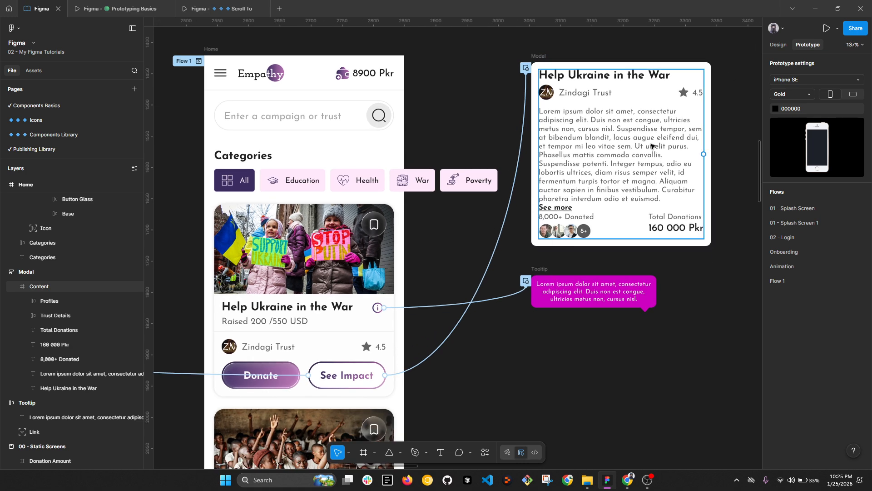
pyautogui.scroll(-1, 586, 166)
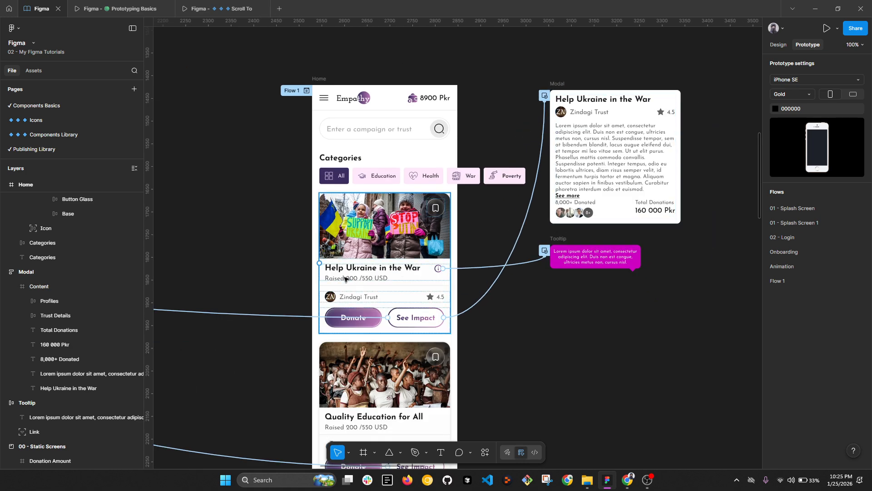
pyautogui.scroll(-2, 345, 241)
pyautogui.moveTo(286, 256); pyautogui.dragTo(283, 382)
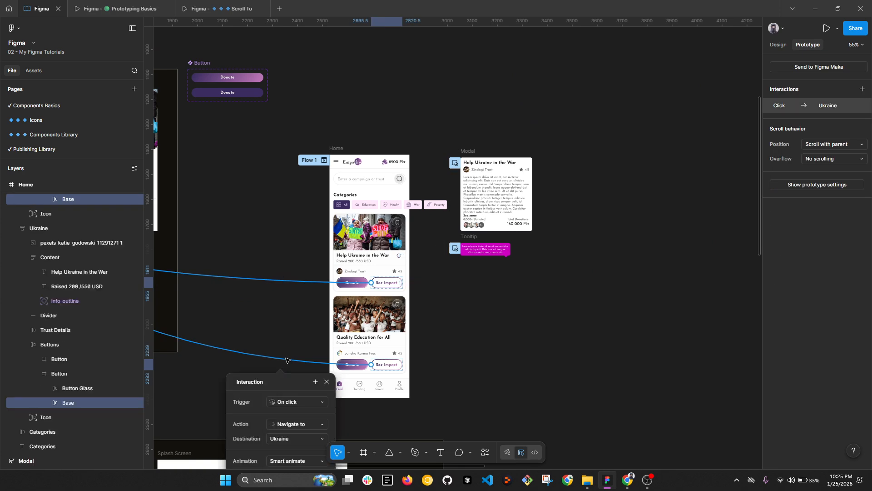
pyautogui.press('Delete')
pyautogui.scroll(3, 299, 195)
pyautogui.click(352, 144)
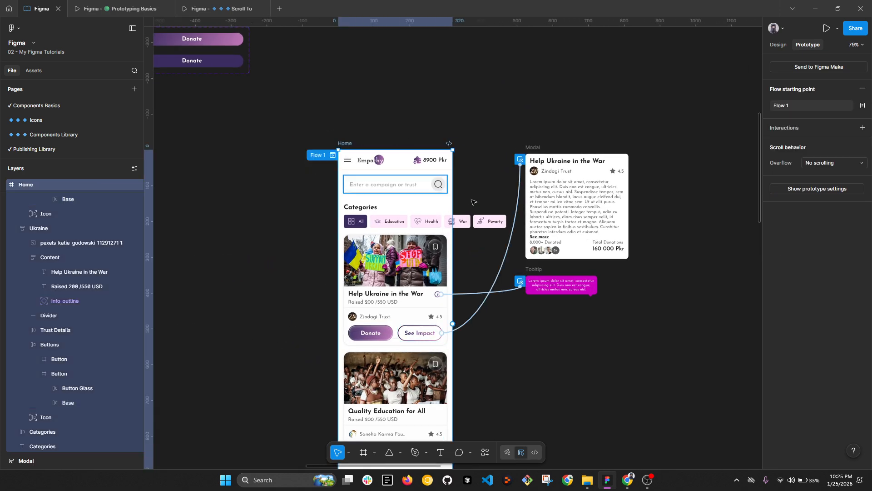
pyautogui.click(512, 247)
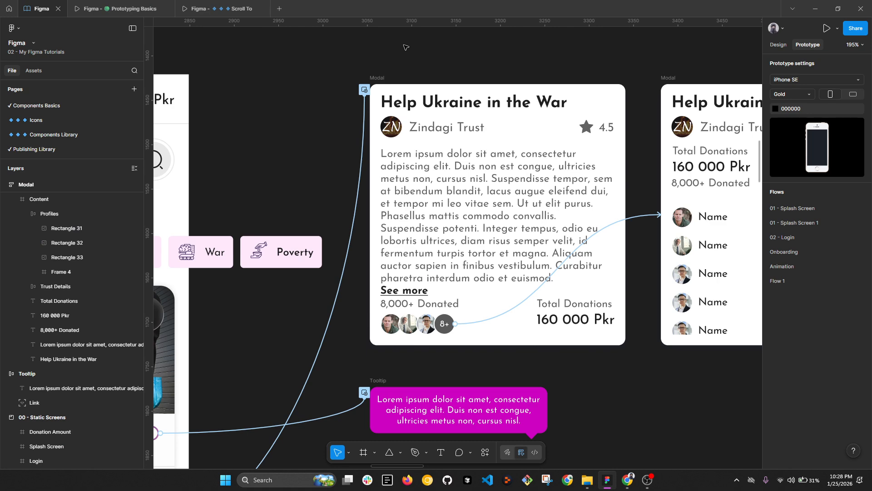
# - Change the action of the donor Profiles group's interaction with the second Modal to Navigate to
pyautogui.click(377, 77)
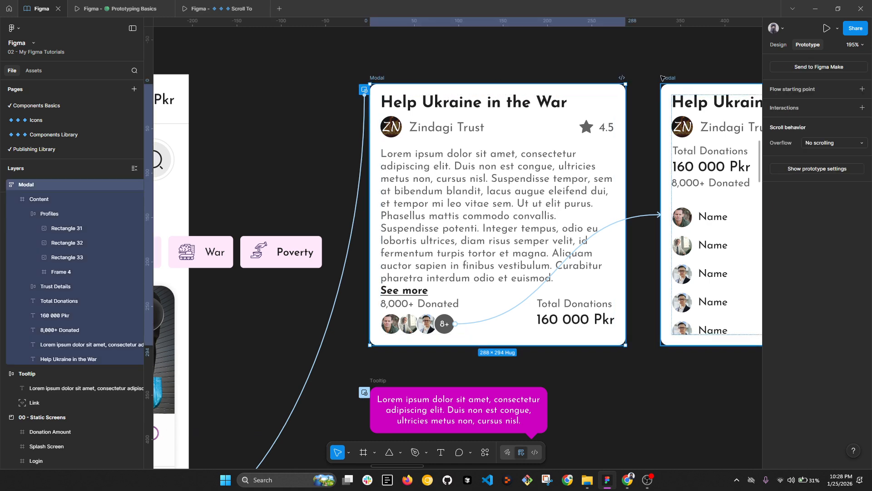
pyautogui.scroll(-5, 413, 177)
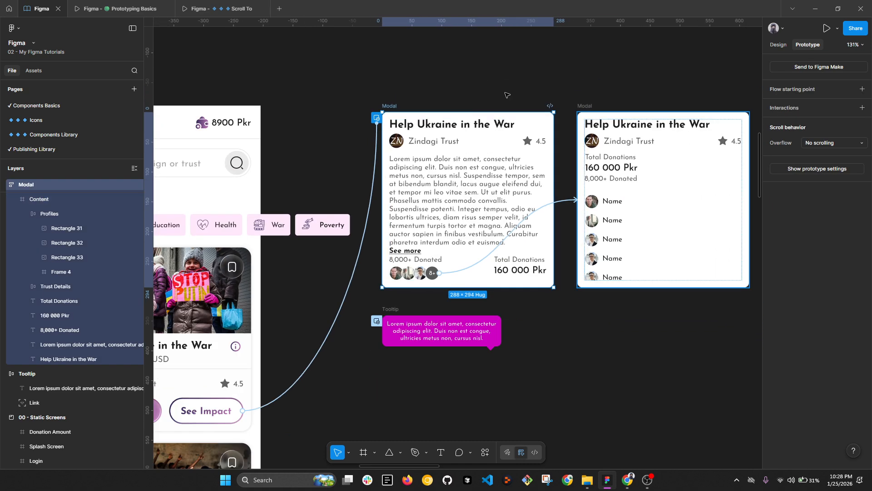
pyautogui.hscroll(3, 480, 108)
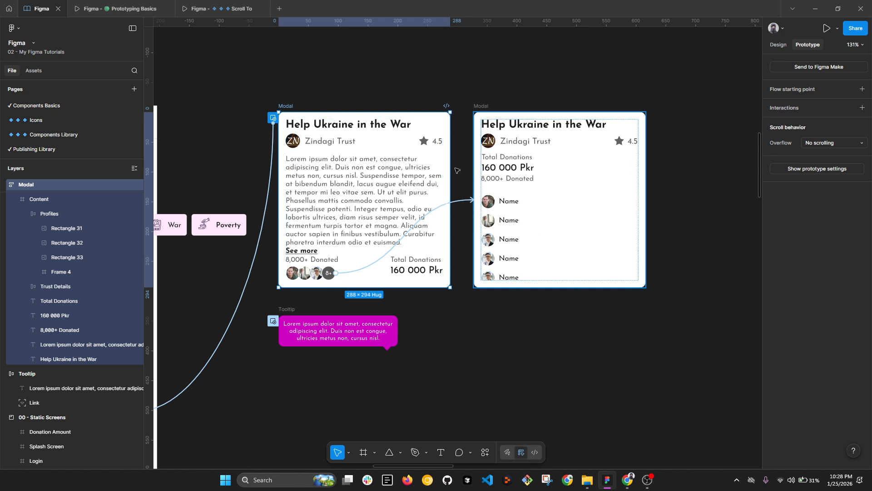
pyautogui.click(456, 203)
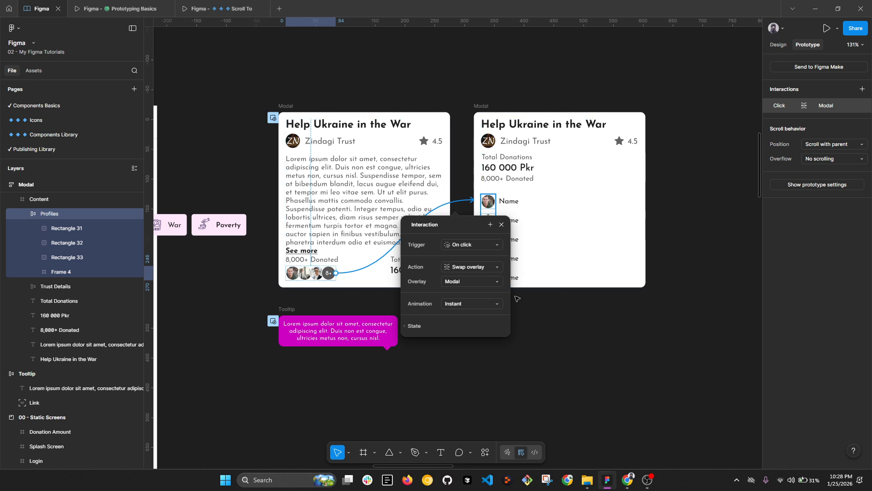
pyautogui.moveTo(462, 224); pyautogui.dragTo(454, 223)
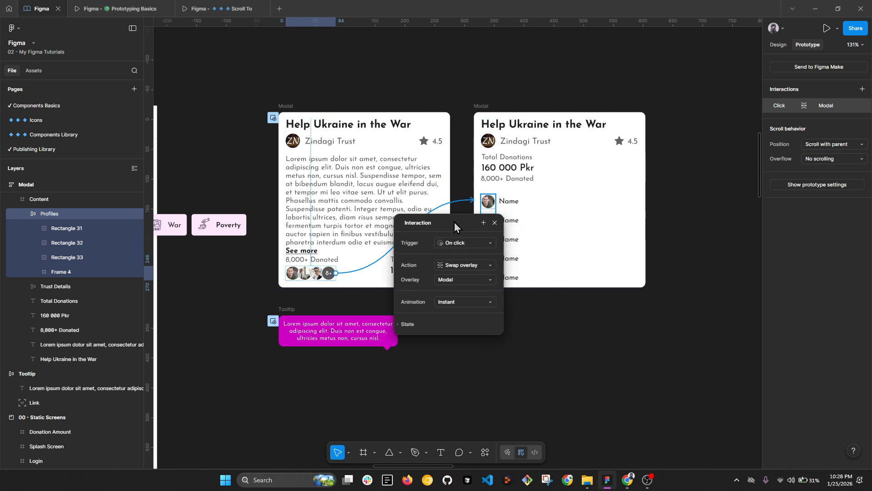
pyautogui.click(471, 264)
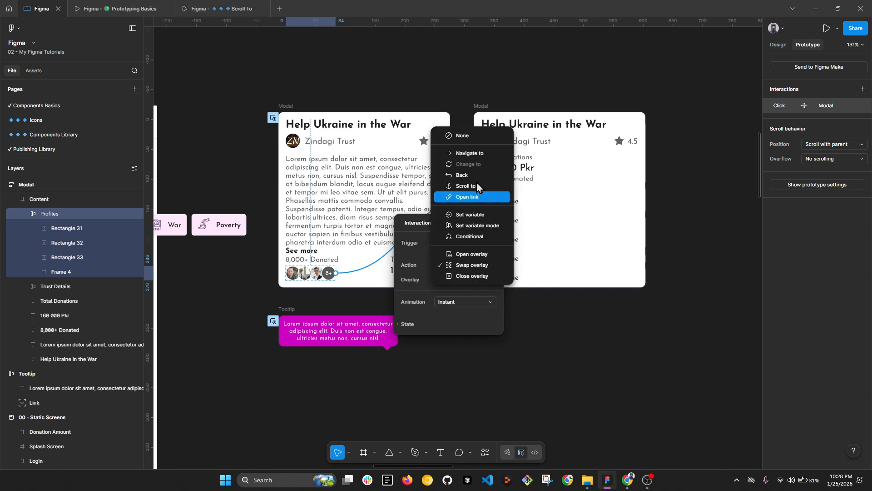
pyautogui.click(472, 145)
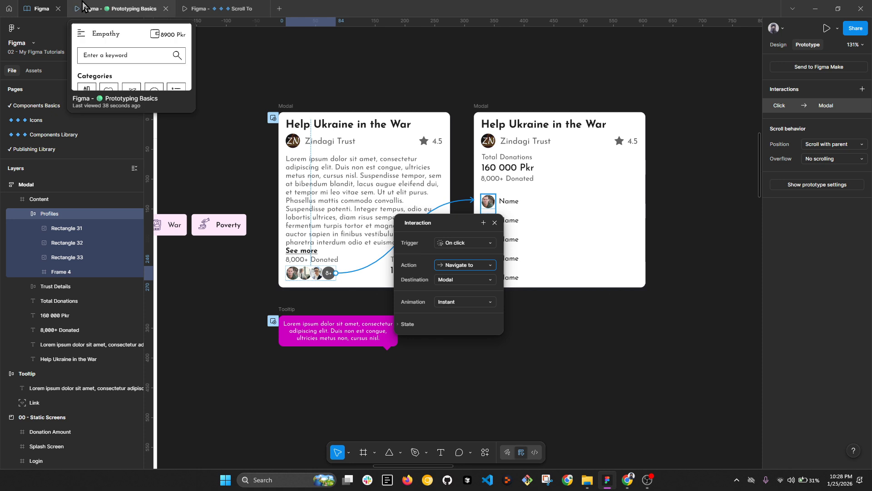
# - Test the donor profiles' Navigate to action from the See Impact Modal in the Prototyping Basics prototype
pyautogui.click(119, 9)
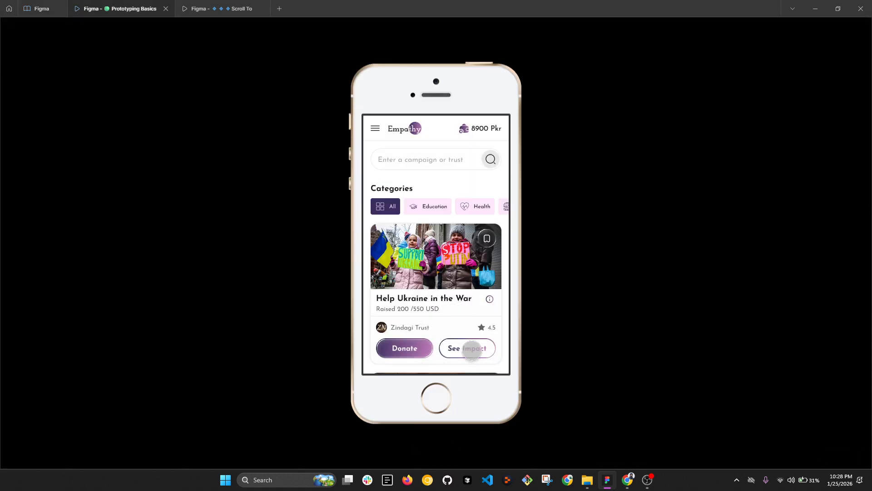
pyautogui.click(469, 348)
pyautogui.click(402, 301)
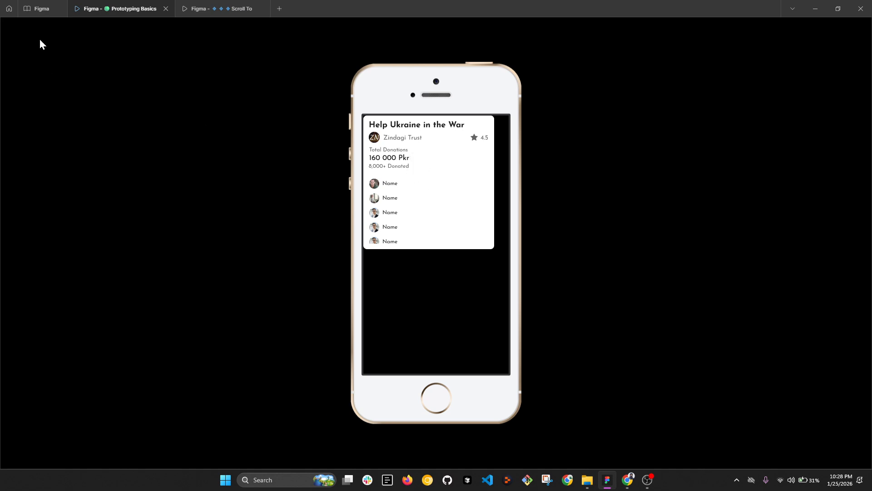
# - Set the action of the donor Profiles group's interaction with the second Modal to Swap overlay
pyautogui.click(43, 14)
pyautogui.click(446, 306)
pyautogui.click(446, 305)
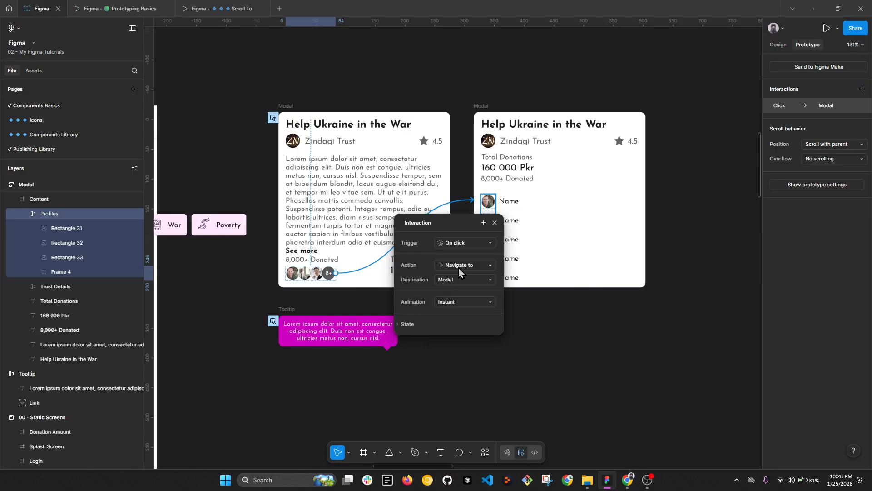
pyautogui.click(459, 267)
pyautogui.click(473, 377)
# - Test the donor profiles' Swap overlay action from the See Impact Modal in the Prototyping Basics prototype
pyautogui.click(115, 10)
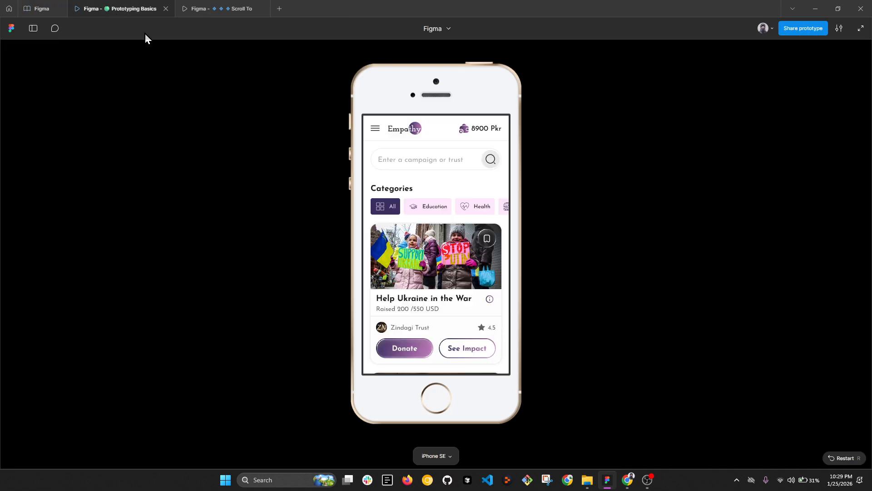
pyautogui.click(465, 350)
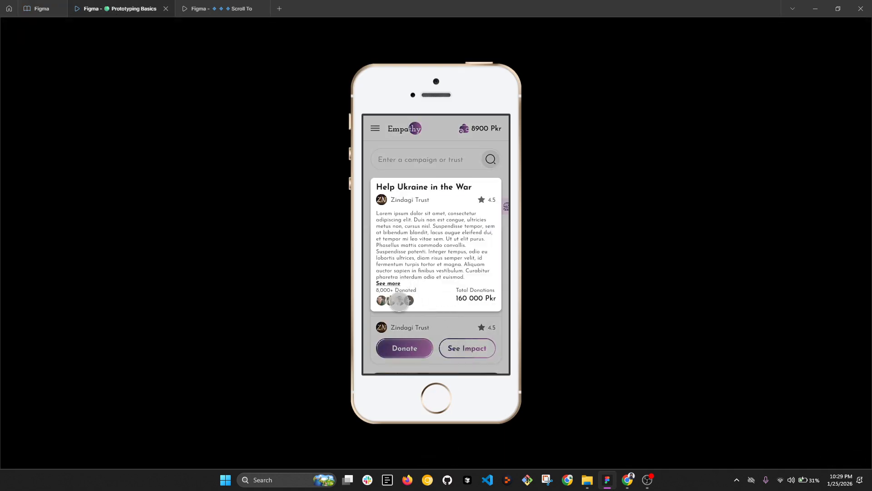
pyautogui.click(399, 300)
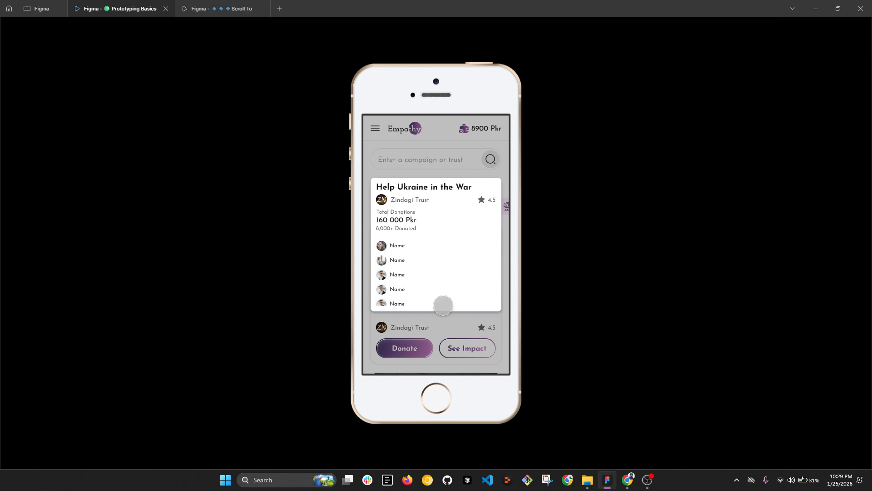
# - Shorten the second Modal frame with the donor names, and reduce its Content frame's height to about 182
pyautogui.click(41, 8)
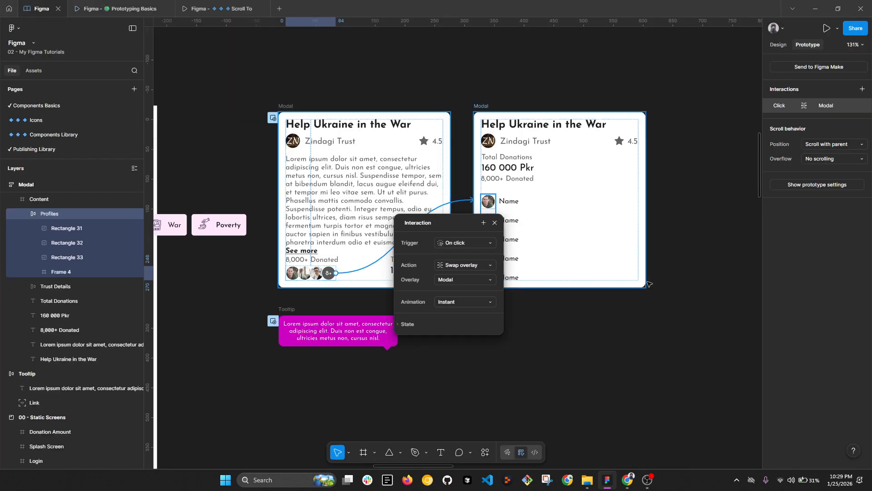
pyautogui.click(479, 116)
pyautogui.moveTo(542, 287); pyautogui.dragTo(542, 236)
pyautogui.click(544, 261)
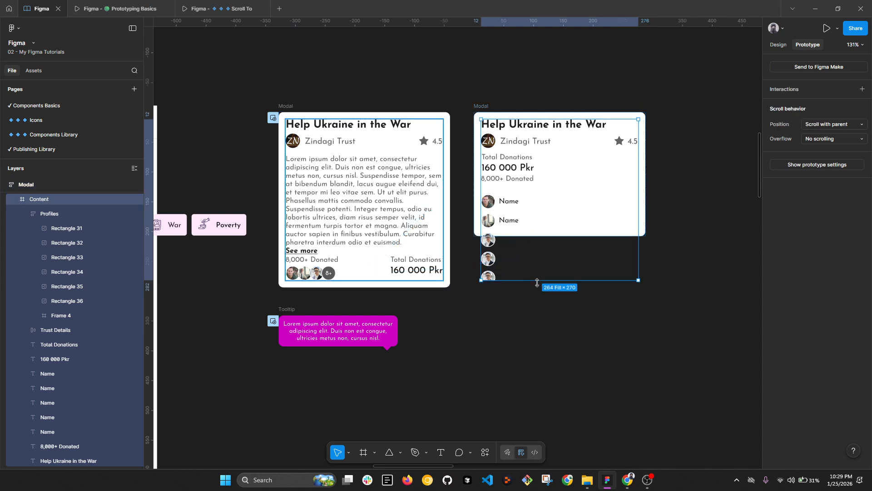
pyautogui.moveTo(537, 283); pyautogui.dragTo(533, 226)
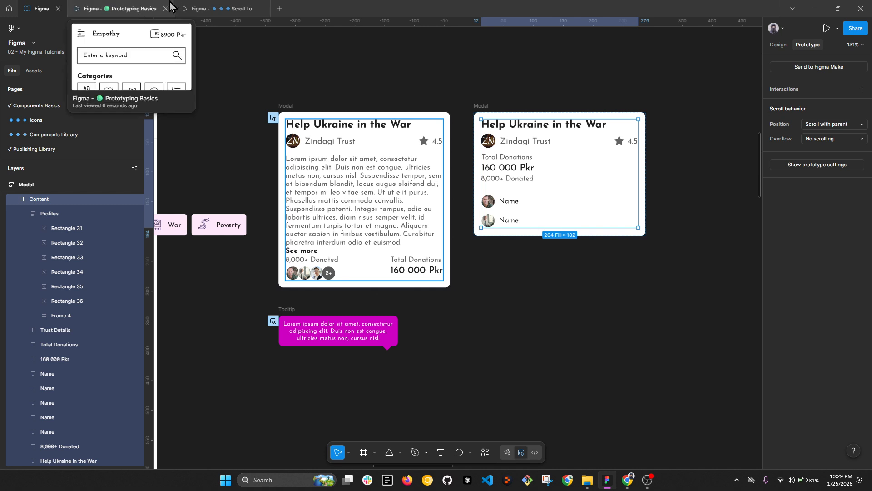
# - Preview the overlay swap to the shortened donor-list Modal in the Prototyping Basics prototype
pyautogui.click(116, 9)
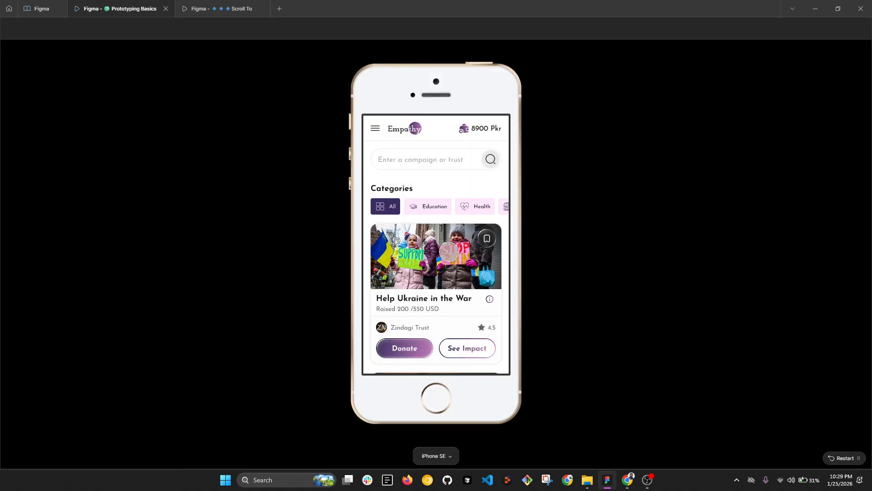
pyautogui.click(480, 352)
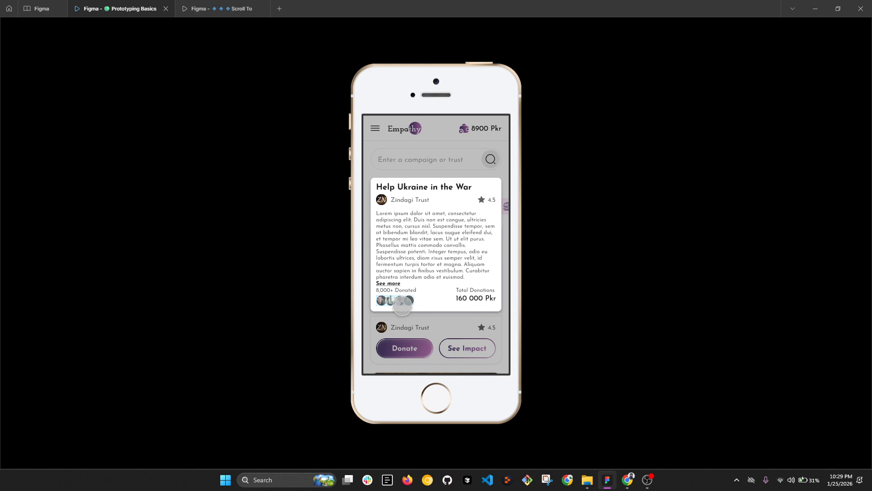
pyautogui.click(404, 303)
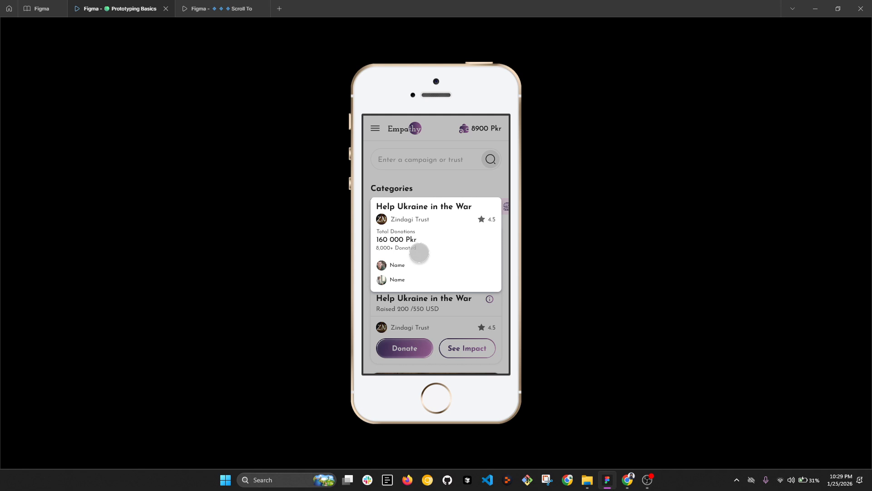
# - Copy the back arrow Icon from the Login screen in the Figma design file
pyautogui.click(41, 9)
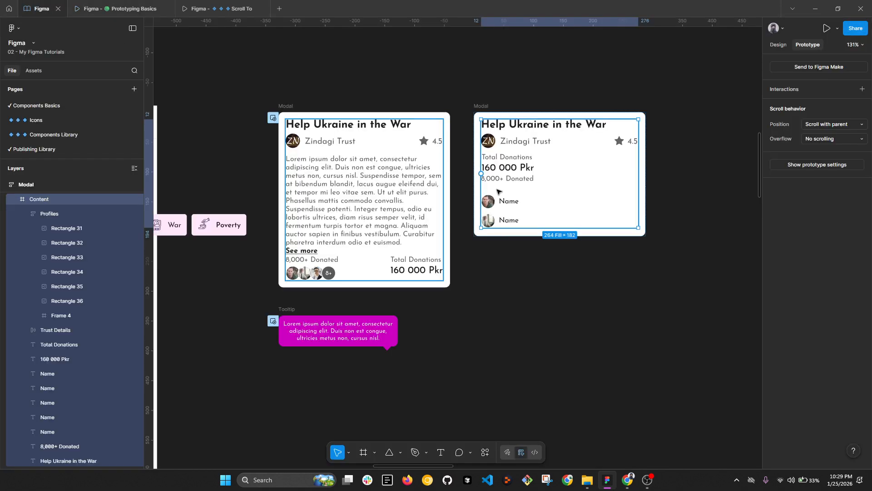
pyautogui.scroll(-2, 570, 125)
pyautogui.click(672, 129)
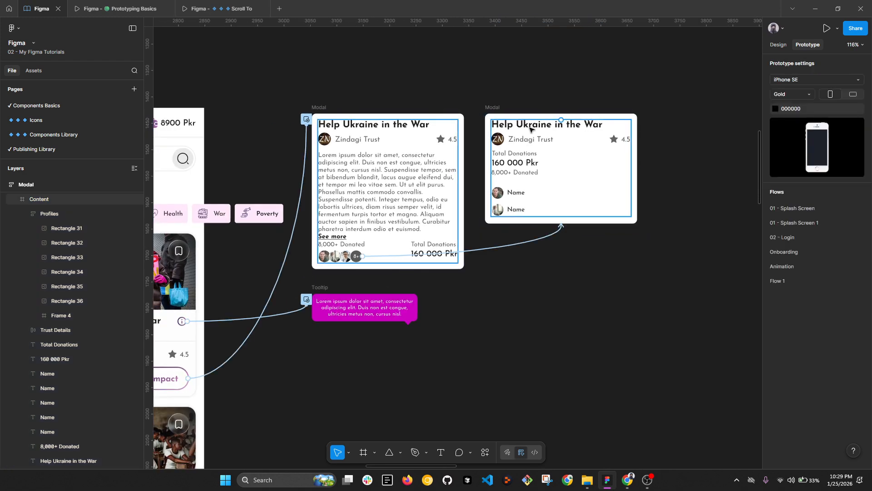
pyautogui.scroll(-5, 519, 133)
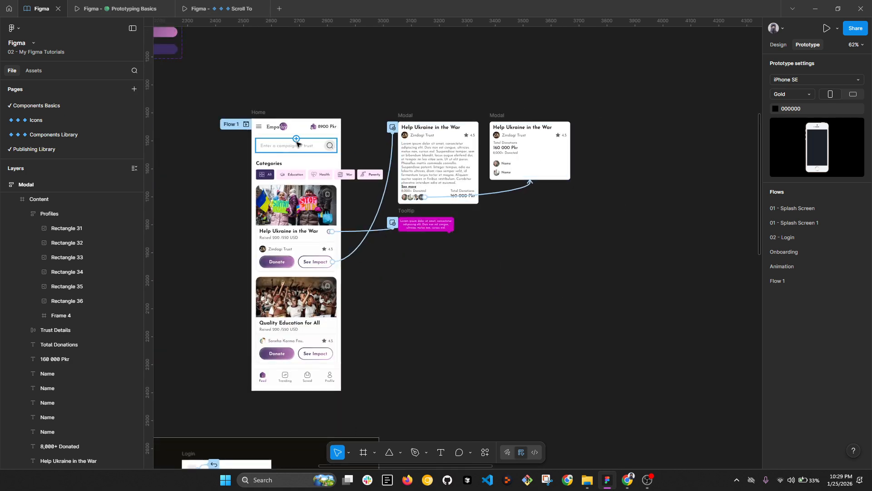
pyautogui.scroll(-4, 391, 132)
pyautogui.moveTo(397, 253); pyautogui.dragTo(440, 154)
pyautogui.scroll(6, 341, 187)
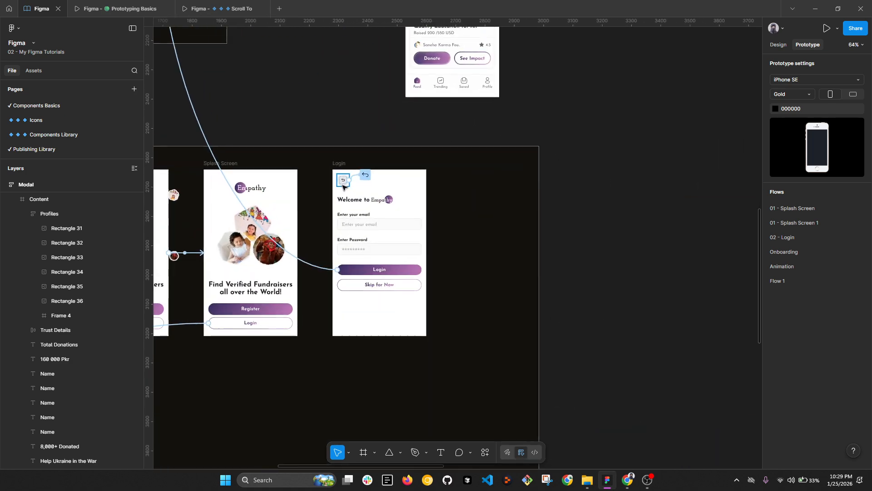
pyautogui.click(347, 179)
# - Paste the back arrow Icon into the Modal with the campaign description and set it to ignore auto layout
pyautogui.scroll(-6, 308, 183)
pyautogui.moveTo(532, 31); pyautogui.dragTo(469, 181)
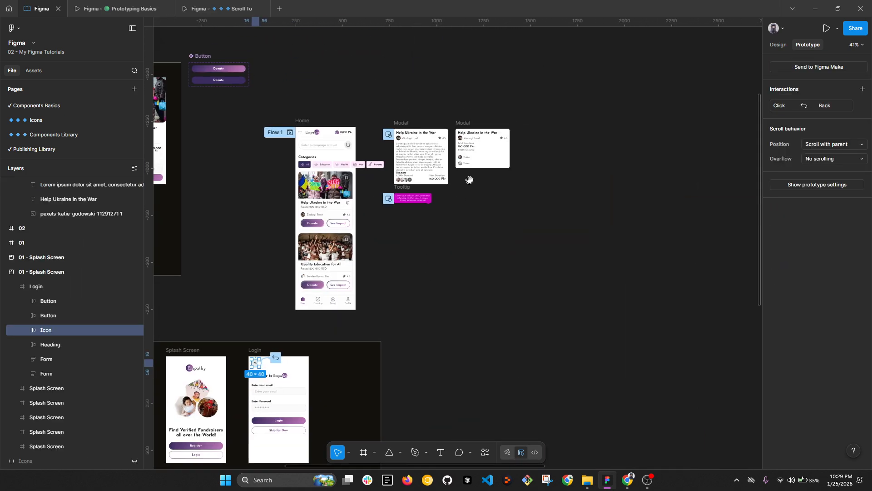
pyautogui.scroll(4, 395, 119)
pyautogui.click(422, 128)
pyautogui.click(405, 123)
pyautogui.scroll(5, 461, 138)
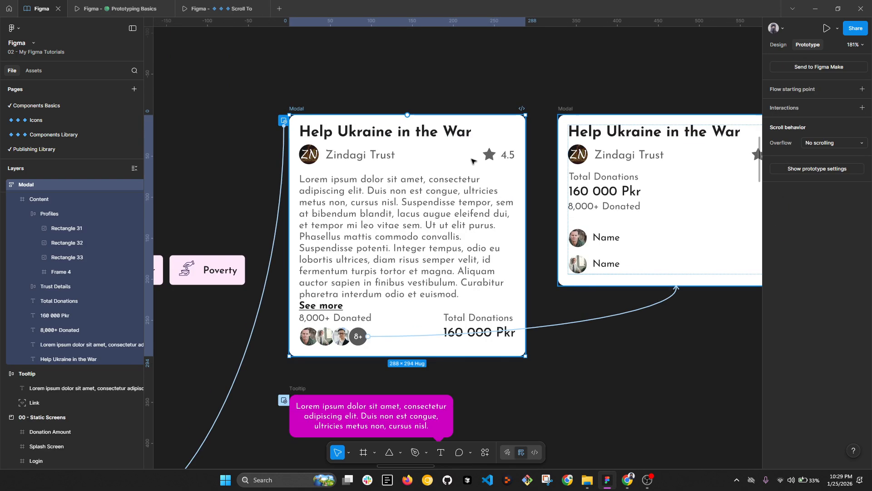
pyautogui.hotkey('ctrl', 'v')
pyautogui.click(778, 45)
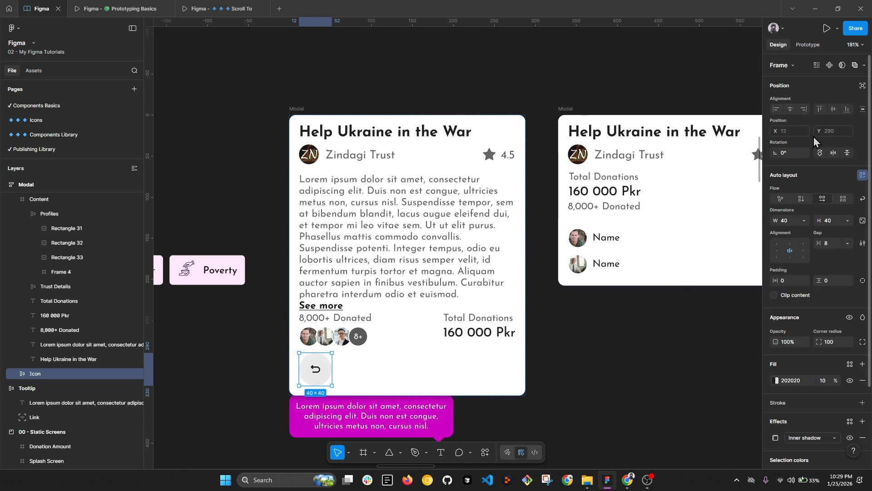
pyautogui.click(863, 86)
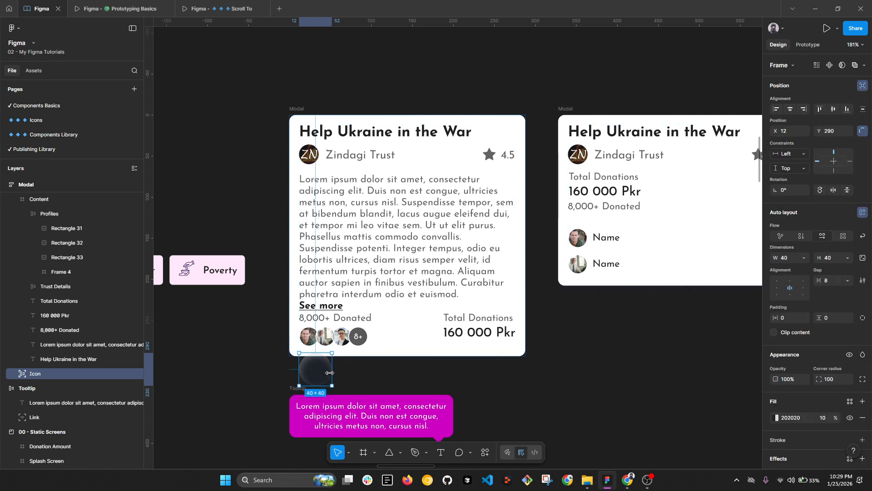
# - Place the back arrow Icon in the upper-right corner of the campaign description Modal, at about X 226, Y -9
pyautogui.moveTo(326, 370); pyautogui.dragTo(444, 146)
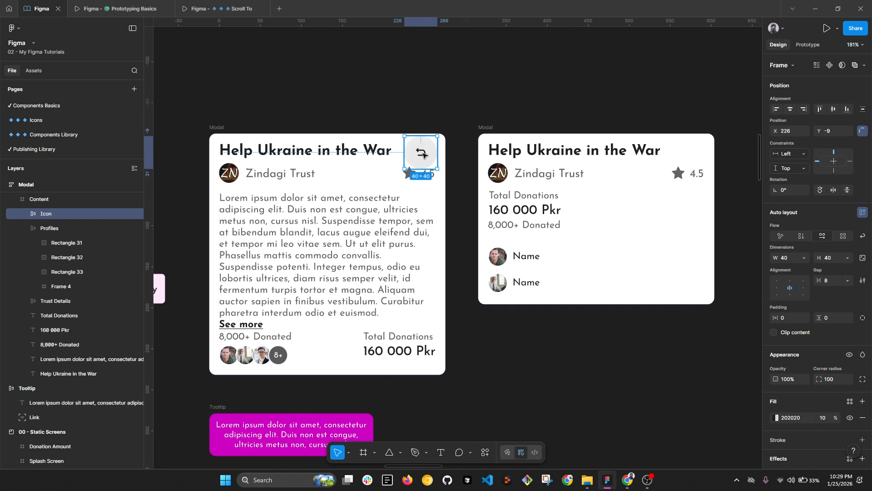
pyautogui.click(423, 103)
pyautogui.scroll(-1, 423, 104)
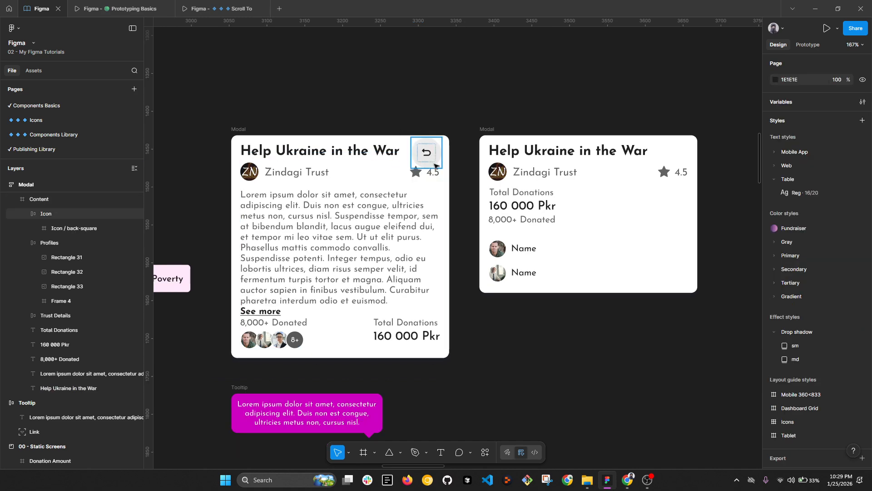
# - Replace the back arrow Icon's Back interaction in the campaign description Modal with an On click Close overlay action
pyautogui.doubleClick(432, 166)
pyautogui.click(808, 45)
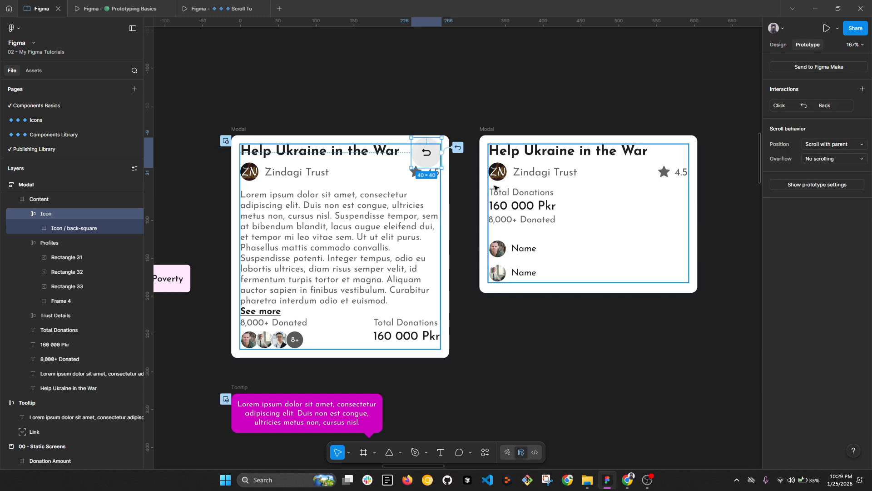
pyautogui.click(862, 89)
pyautogui.click(862, 105)
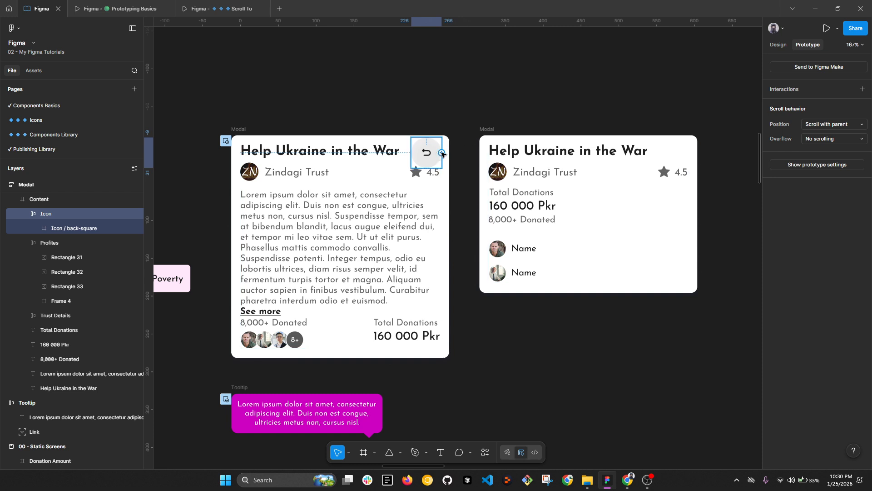
pyautogui.click(862, 90)
pyautogui.click(716, 146)
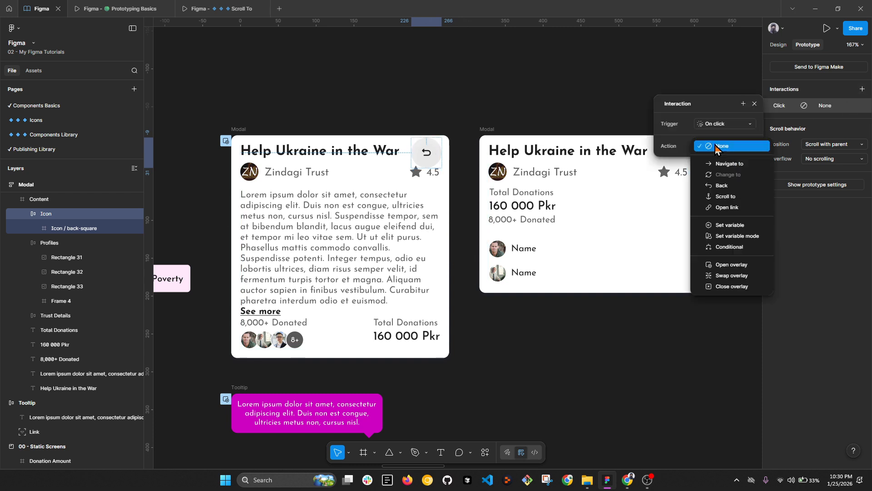
pyautogui.click(729, 287)
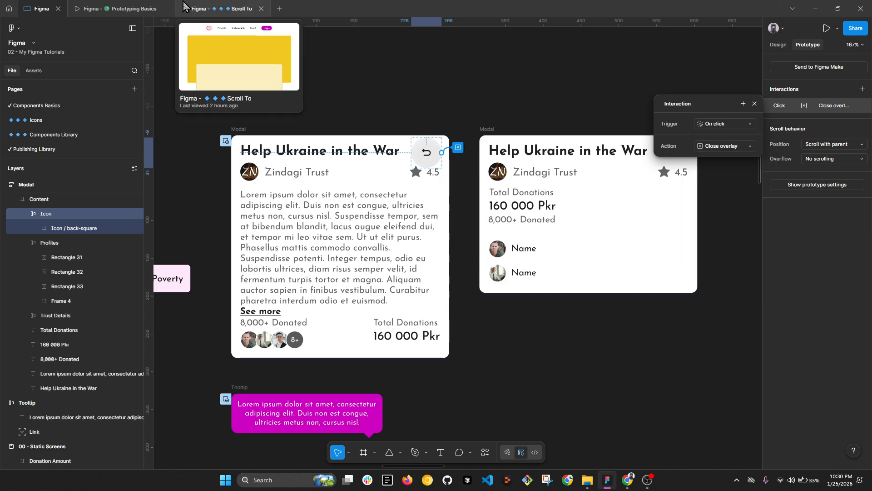
# - Preview closing the Modal overlay with its back arrow in the Prototyping Basics prototype, and return to the design file
pyautogui.click(130, 7)
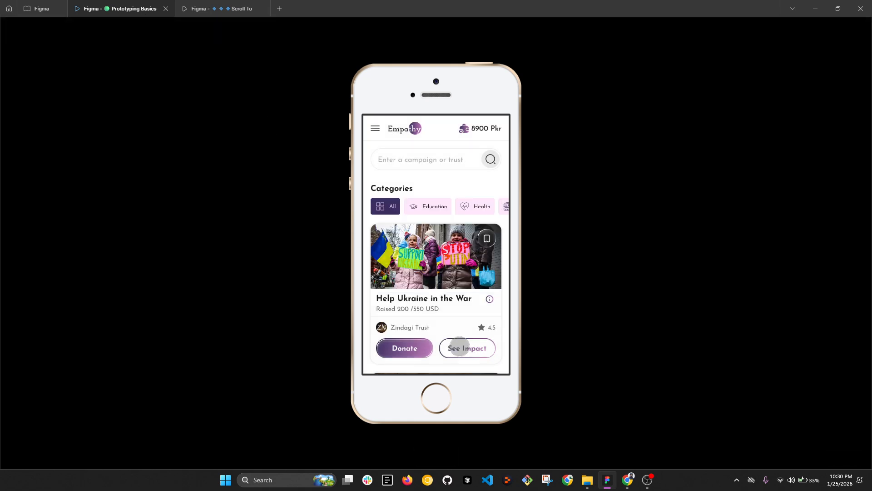
pyautogui.click(487, 188)
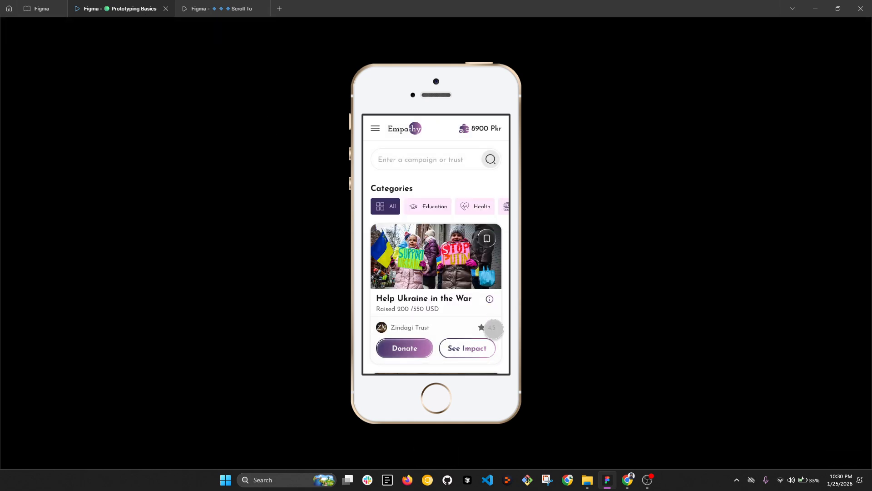
pyautogui.click(42, 8)
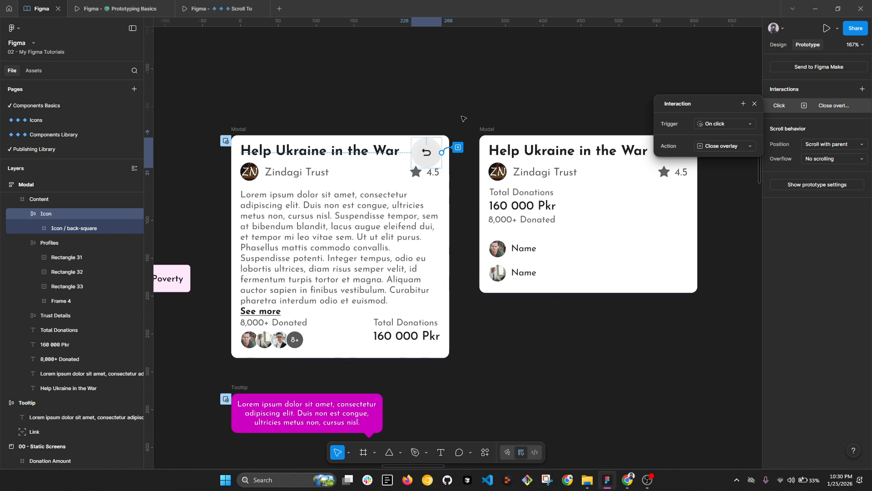
pyautogui.press('Escape')
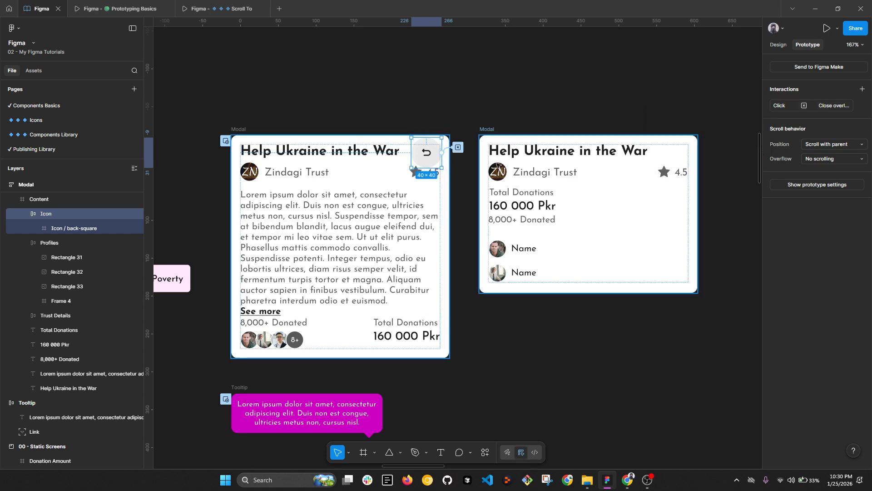
# - Paste the back arrow Icon into the donor-list Modal and set it to ignore auto layout
pyautogui.click(660, 164)
pyautogui.hotkey('ctrl', 'v')
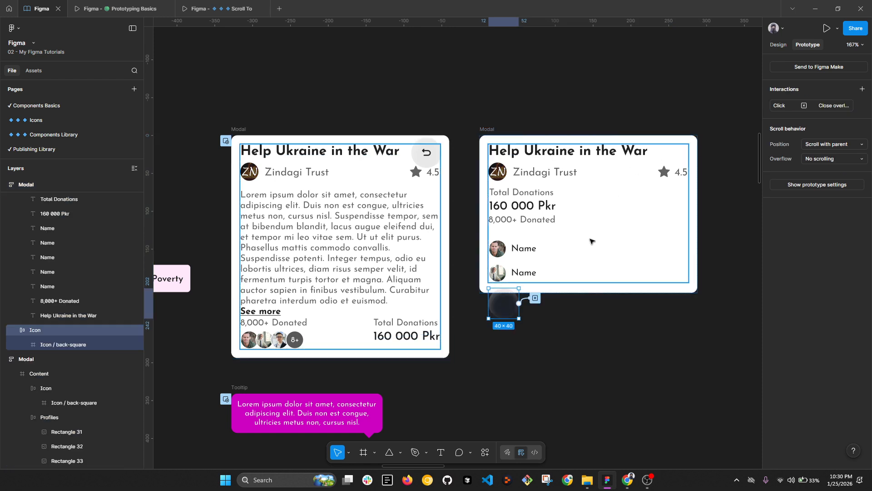
pyautogui.hotkey('ctrl', 'z')
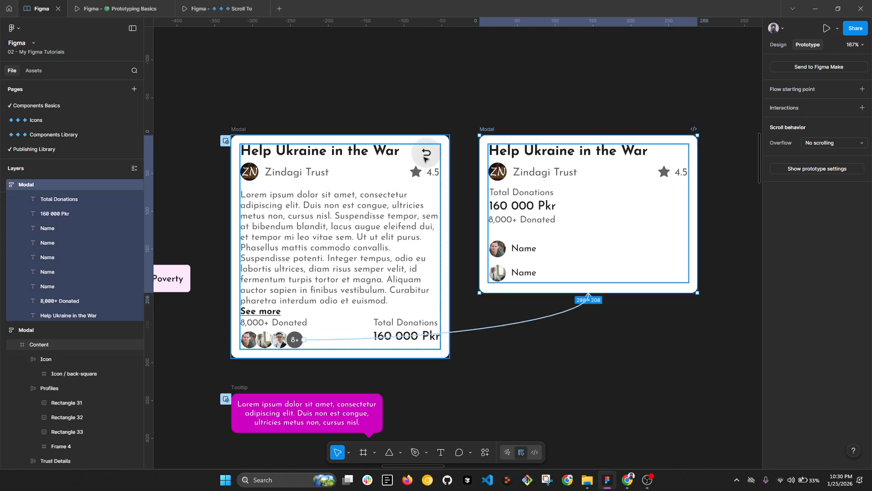
pyautogui.hotkey('ctrl', 'z')
pyautogui.hotkey('ctrl', 'shift', 'z')
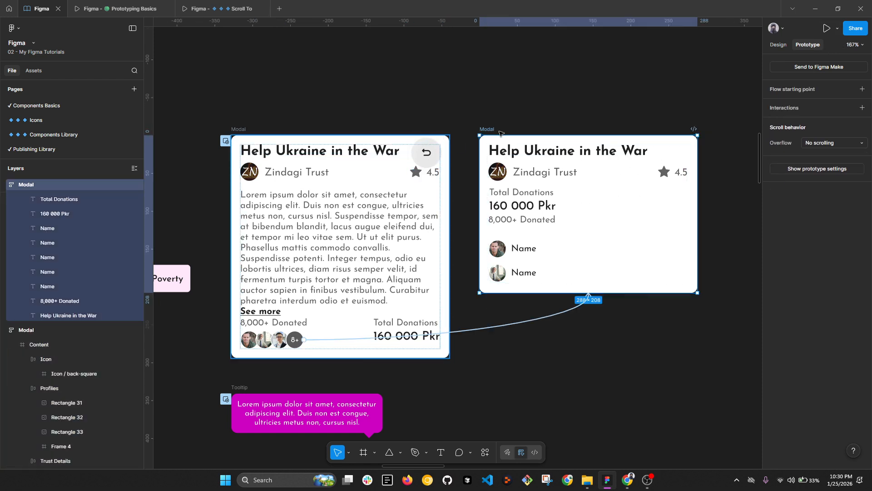
pyautogui.click(778, 44)
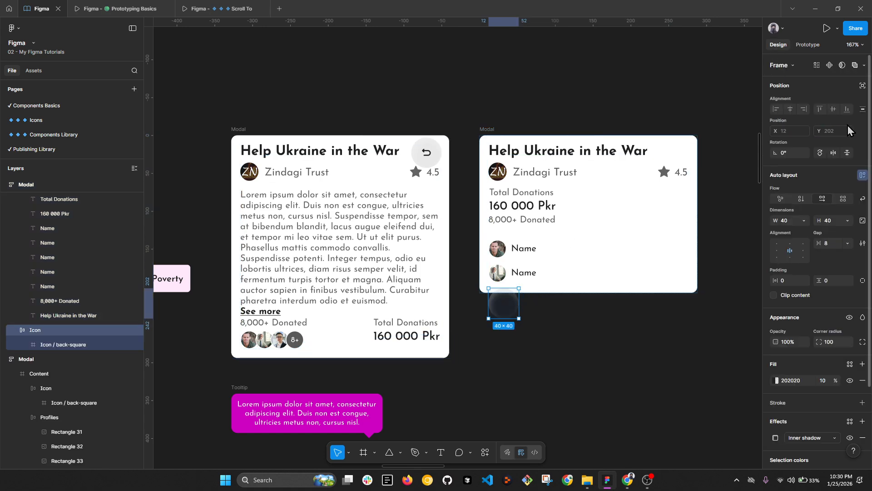
pyautogui.click(863, 86)
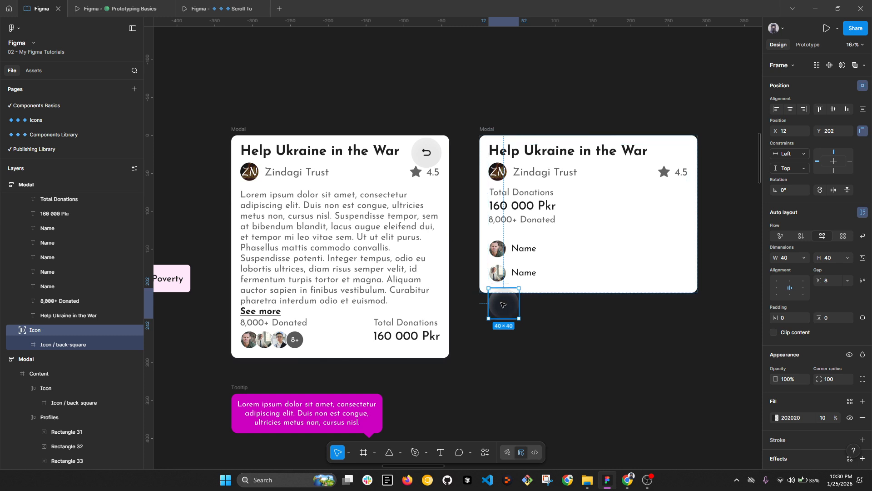
# - Place the pasted Icon in the donor-list Modal's upper-right corner, aligned right within Content at X 224, Y -8
pyautogui.moveTo(504, 303); pyautogui.dragTo(676, 162)
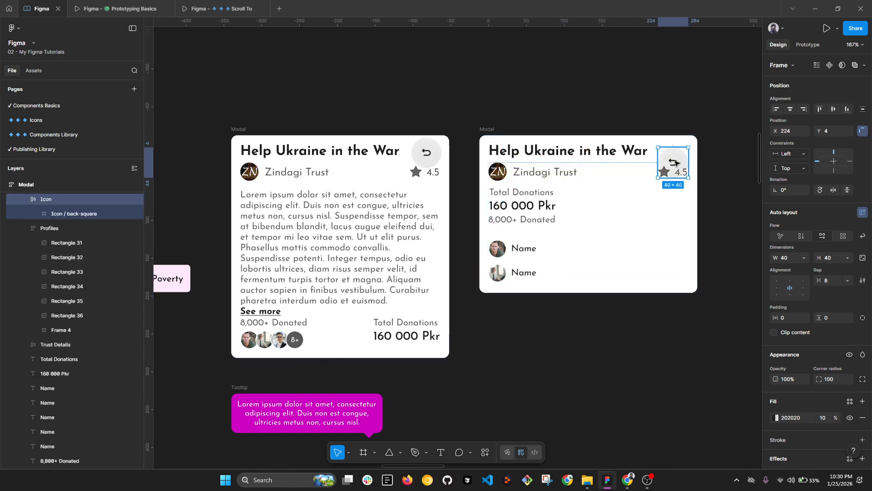
pyautogui.click(820, 109)
pyautogui.click(803, 109)
pyautogui.press('Up')
pyautogui.press('Up')
pyautogui.press('Up')
pyautogui.press('Up')
pyautogui.press('Up')
pyautogui.press('Up')
pyautogui.press('Up')
pyautogui.press('Up')
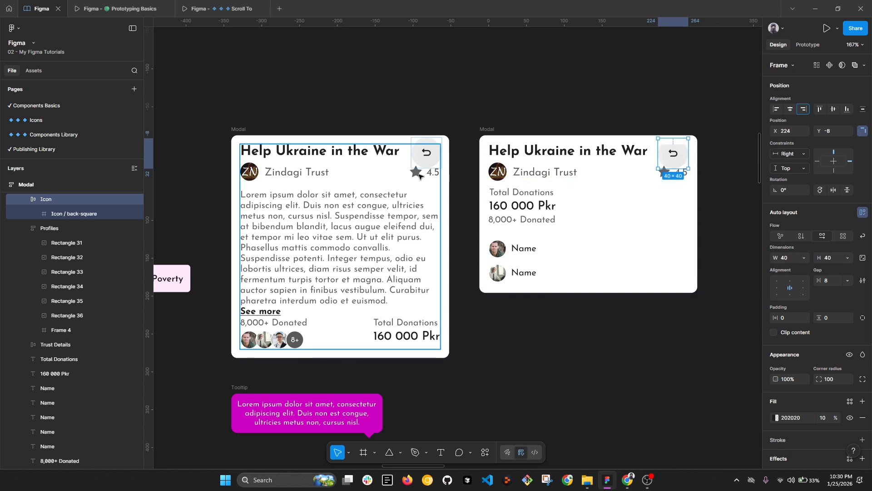
pyautogui.press('Escape')
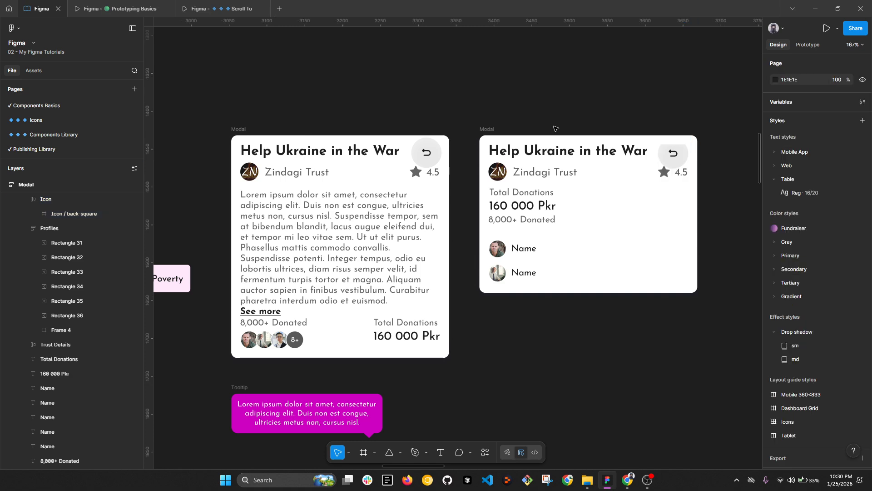
# - Copy the campaign description Modal's back arrow Icon and paste it with its interaction onto the empty canvas above the Modals
pyautogui.keyDown('ctrl'); pyautogui.click(673, 156); pyautogui.keyUp('ctrl')
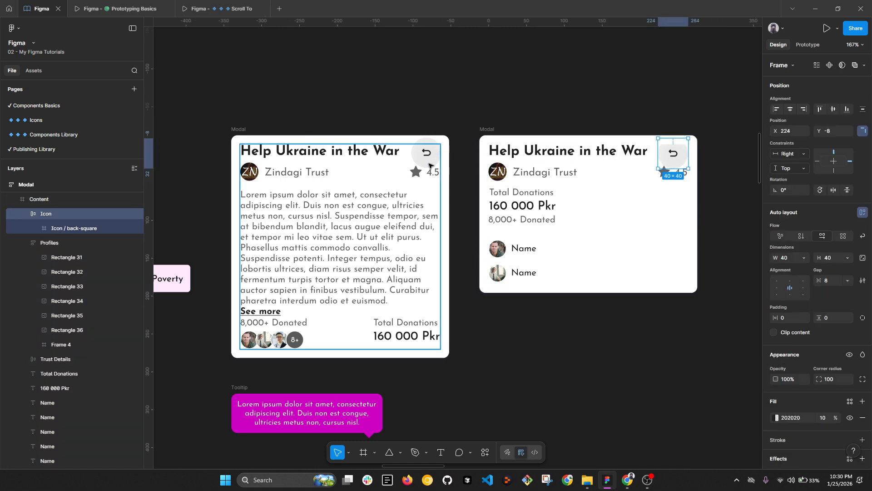
pyautogui.keyDown('ctrl'); pyautogui.click(430, 166); pyautogui.keyUp('ctrl')
pyautogui.press('Escape')
pyautogui.click(808, 44)
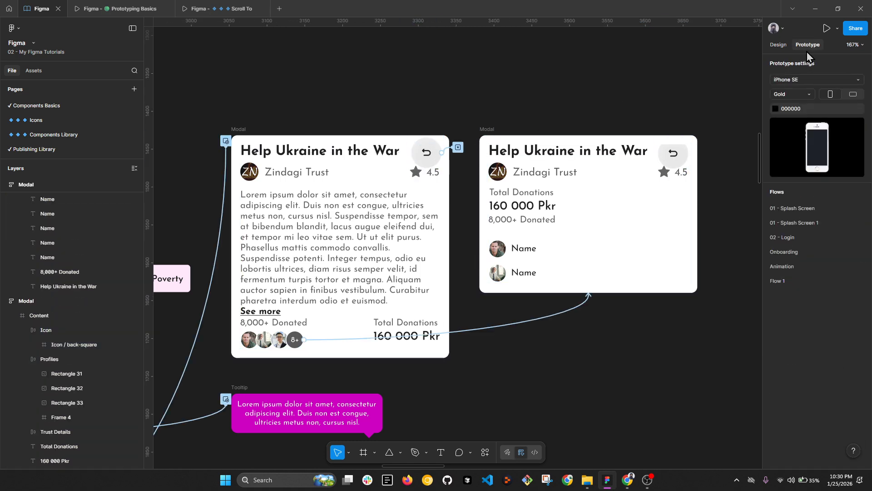
pyautogui.keyDown('ctrl'); pyautogui.click(432, 158); pyautogui.keyUp('ctrl')
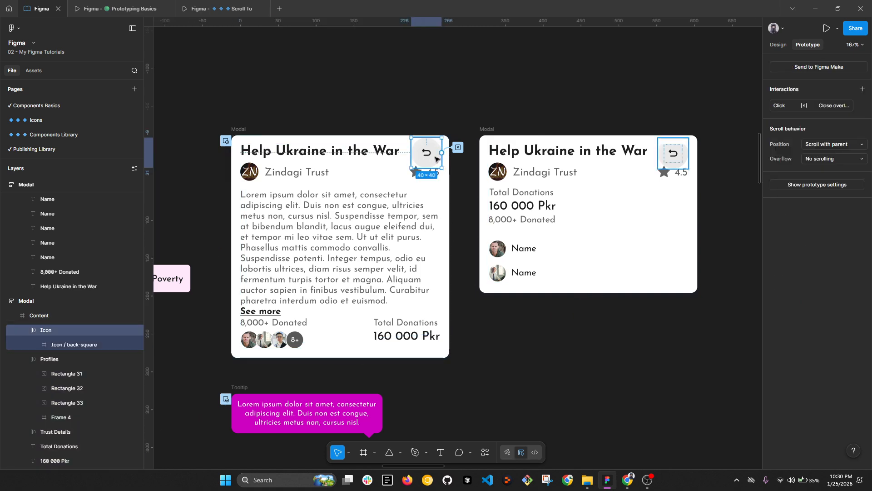
pyautogui.scroll(2, 444, 154)
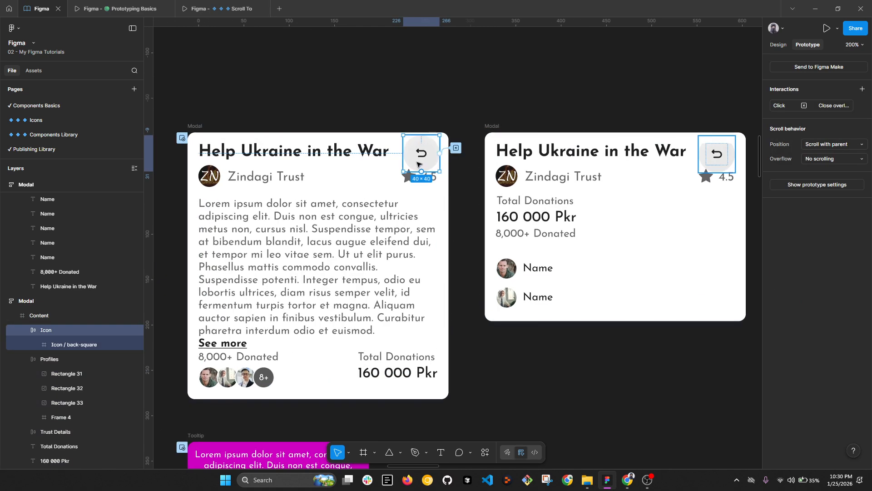
pyautogui.click(574, 68)
pyautogui.scroll(3, 574, 69)
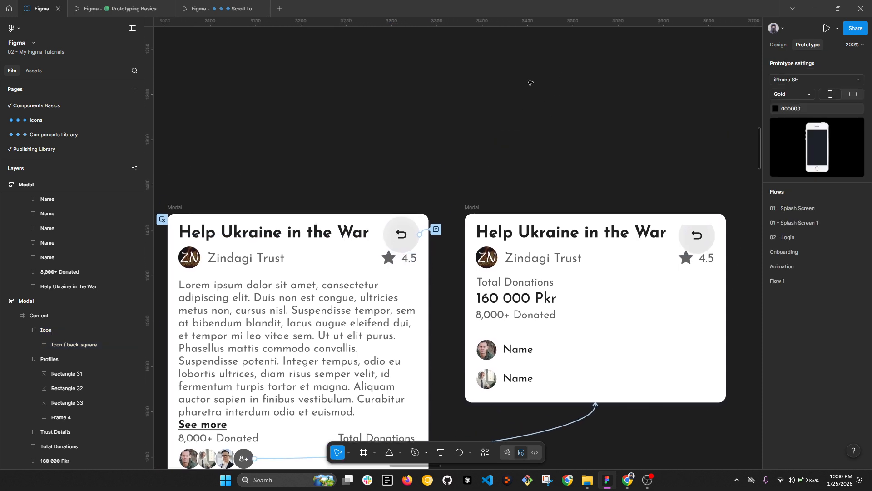
pyautogui.rightClick(536, 76)
pyautogui.click(552, 83)
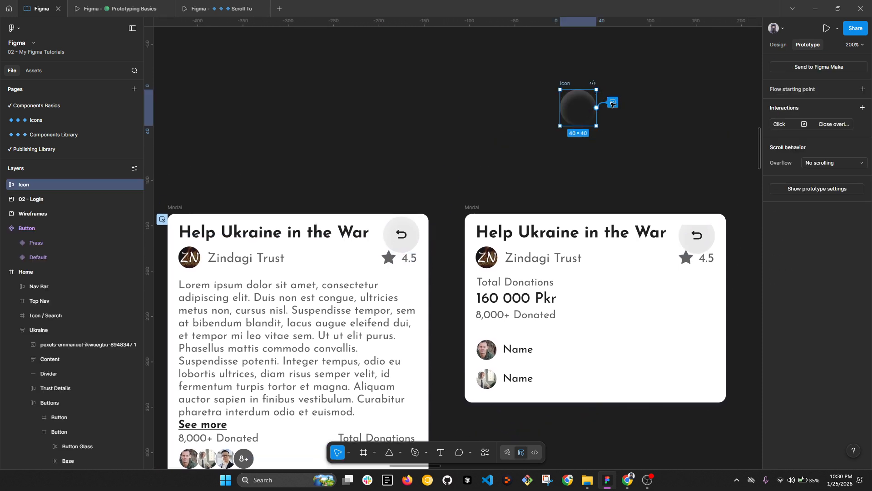
pyautogui.scroll(-5, 608, 112)
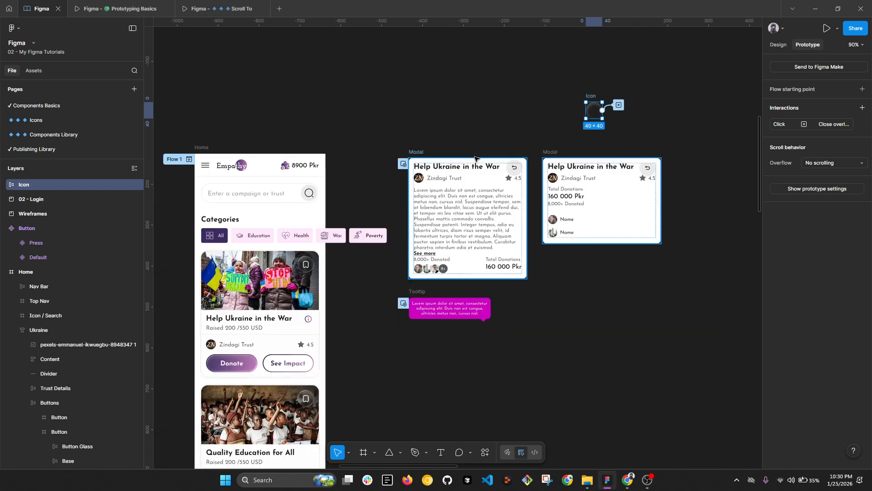
# - Delete the Icon copy from the canvas above the Modals
pyautogui.click(585, 95)
pyautogui.click(587, 97)
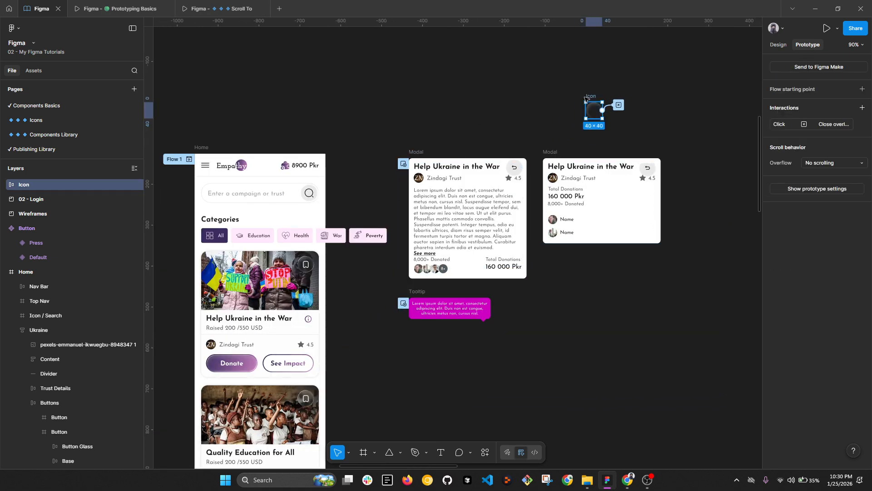
pyautogui.press('Delete')
# - Copy the See Impact button from the Help Ukraine card and paste it onto the empty canvas below the donor-list Modal
pyautogui.scroll(3, 306, 313)
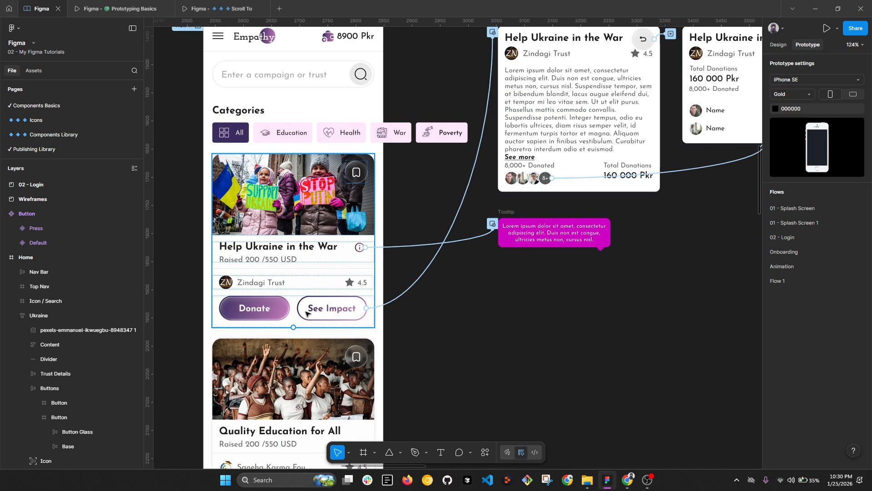
pyautogui.keyDown('ctrl'); pyautogui.click(312, 317); pyautogui.keyUp('ctrl')
pyautogui.scroll(-1, 337, 312)
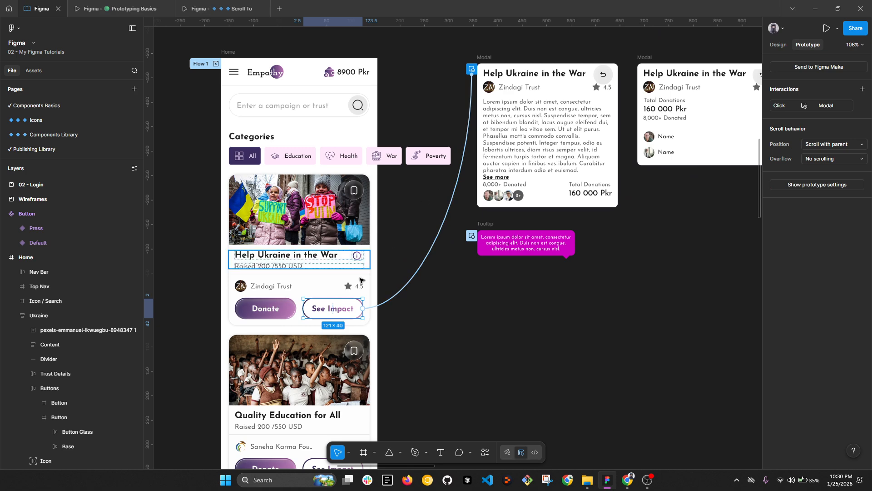
pyautogui.scroll(-3, 373, 262)
pyautogui.click(481, 315)
pyautogui.scroll(-3, 483, 226)
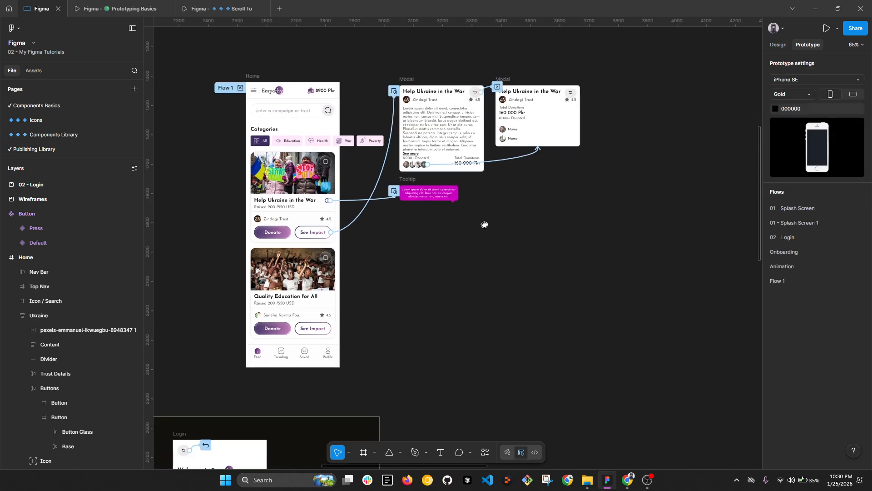
pyautogui.rightClick(483, 221)
pyautogui.click(503, 223)
pyautogui.scroll(1, 529, 233)
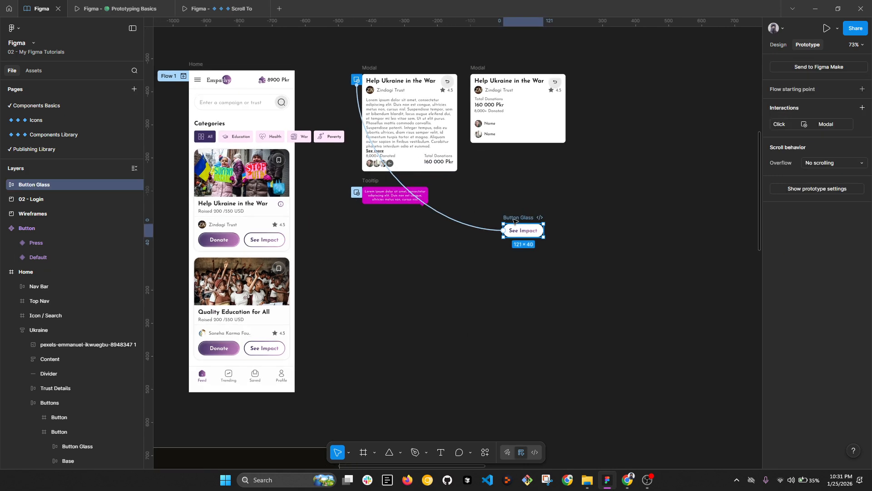
# - Duplicate the See Impact button on the canvas until six copies are spread around the area beside the Modals
pyautogui.moveTo(530, 234); pyautogui.dragTo(590, 343)
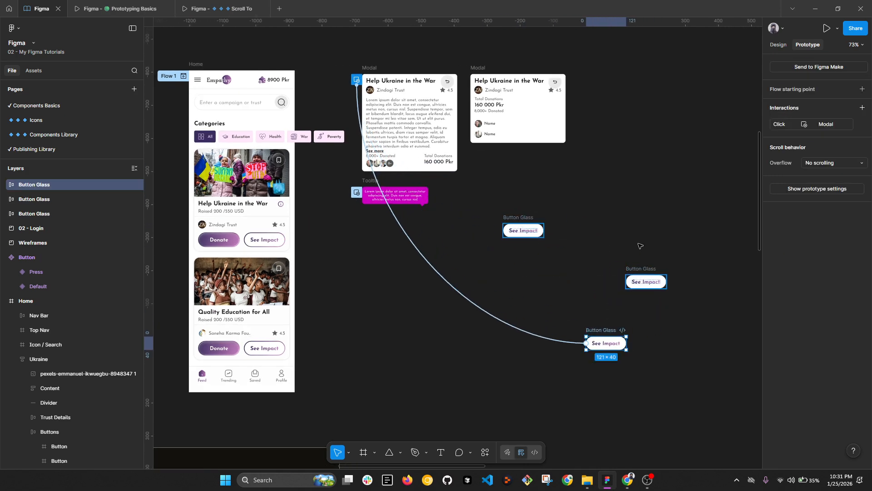
pyautogui.click(647, 220)
pyautogui.scroll(-2, 638, 217)
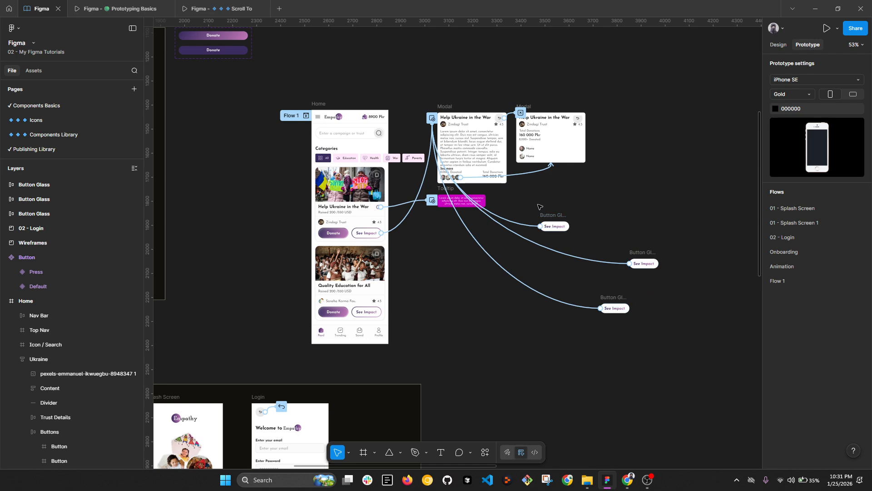
pyautogui.moveTo(538, 207); pyautogui.dragTo(698, 119)
pyautogui.scroll(-1, 568, 284)
pyautogui.click(516, 266)
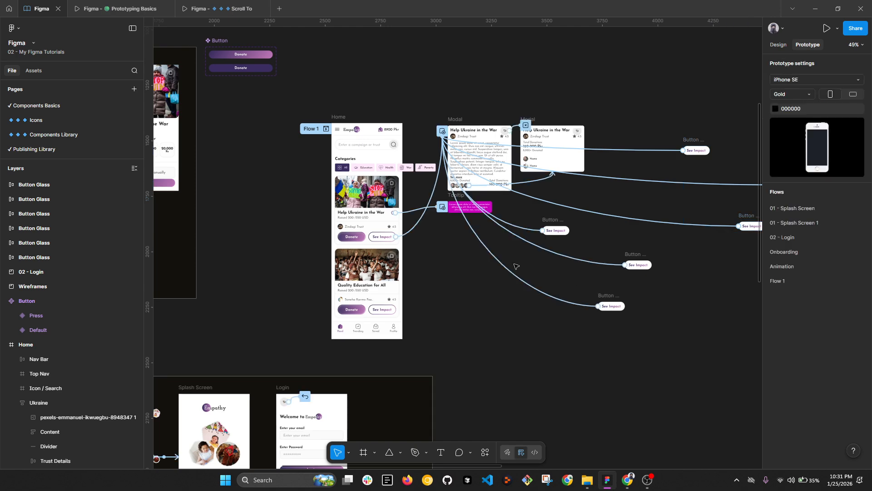
# - Open the interaction details of the See Impact copy level with the donor-list Modal to examine its overlay settings
pyautogui.hscroll(3, 522, 254)
pyautogui.scroll(3, 563, 200)
pyautogui.scroll(1, 563, 200)
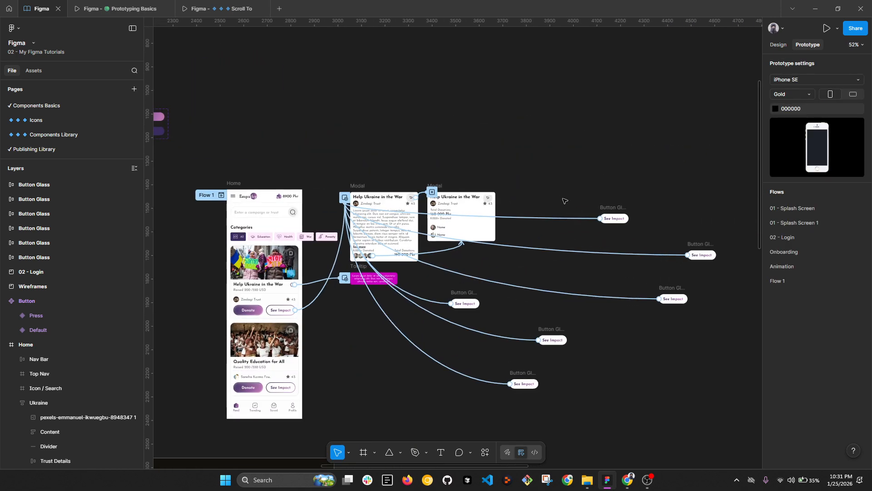
pyautogui.scroll(-3, 566, 179)
pyautogui.hscroll(2, 561, 168)
pyautogui.click(559, 163)
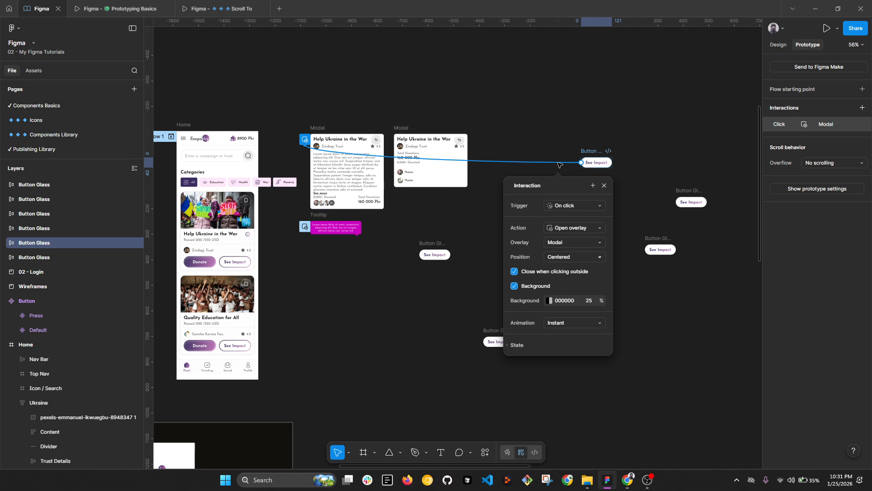
# - Try to delete the overlay interactions of all six See Impact copies together by multi-selecting their prototype connections
pyautogui.click(427, 129)
pyautogui.click(552, 162)
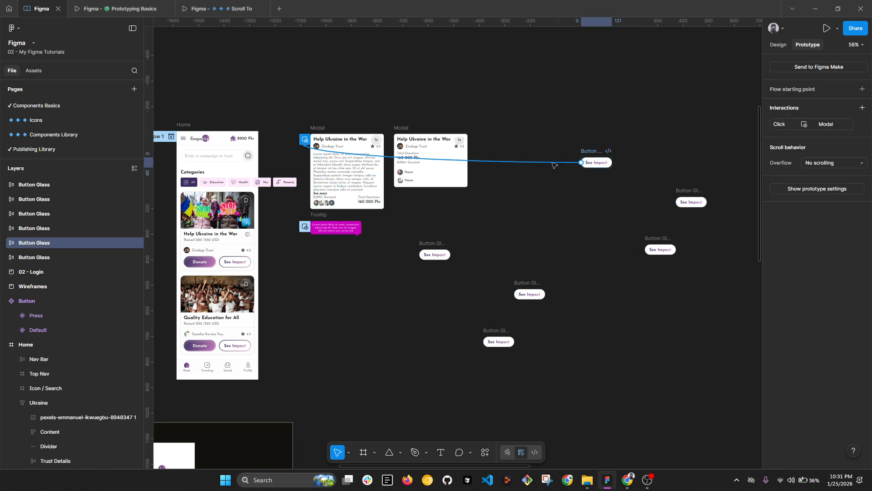
pyautogui.press('Escape')
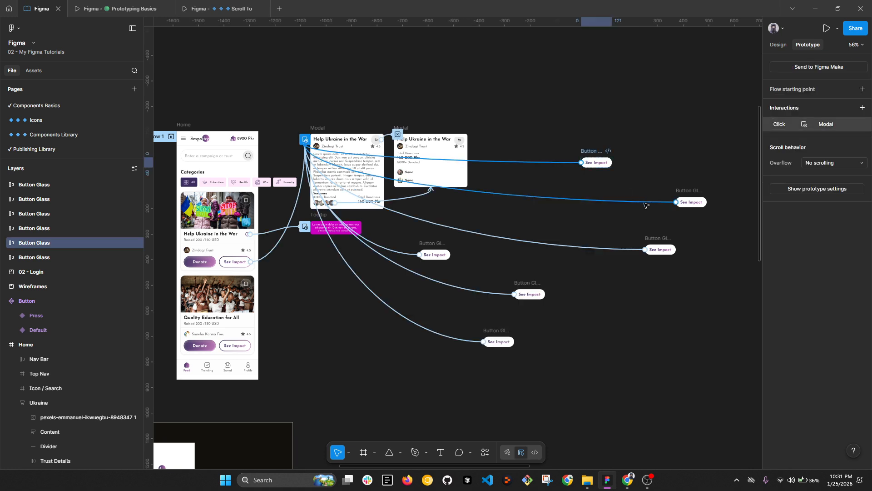
pyautogui.keyDown('shift'); pyautogui.click(646, 205); pyautogui.keyUp('shift')
pyautogui.keyDown('shift'); pyautogui.click(594, 248); pyautogui.keyUp('shift')
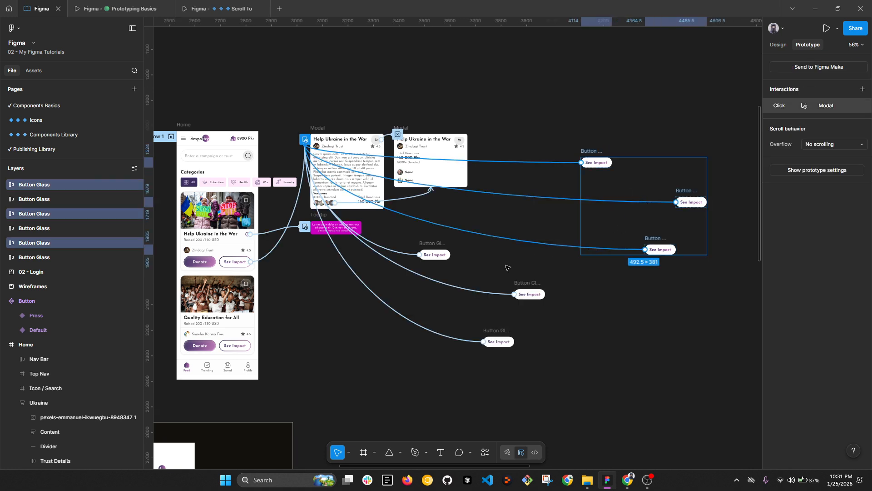
pyautogui.keyDown('shift'); pyautogui.click(473, 292); pyautogui.keyUp('shift')
pyautogui.keyDown('shift'); pyautogui.click(406, 256); pyautogui.keyUp('shift')
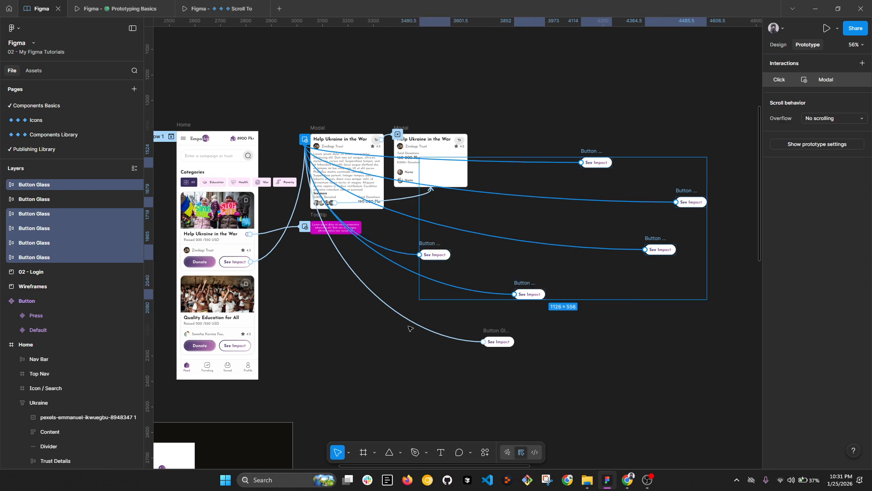
pyautogui.keyDown('shift'); pyautogui.click(411, 328); pyautogui.keyUp('shift')
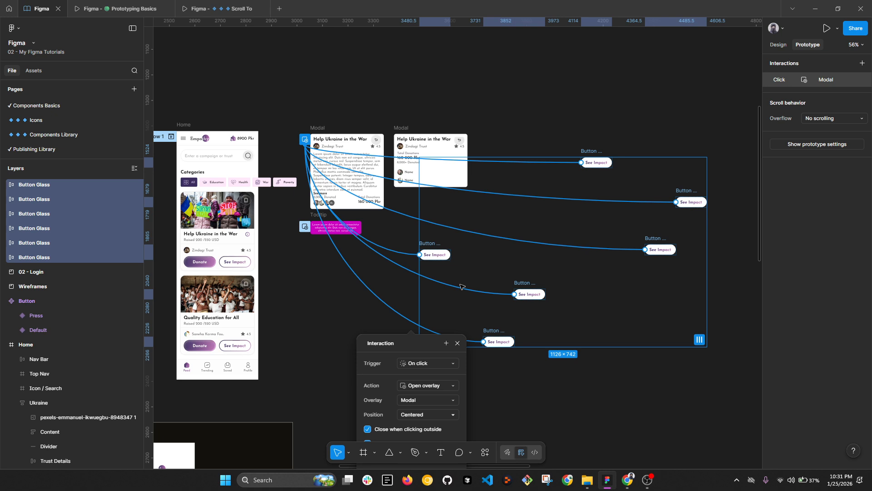
pyautogui.press('Delete')
pyautogui.hotkey('ctrl', 'z')
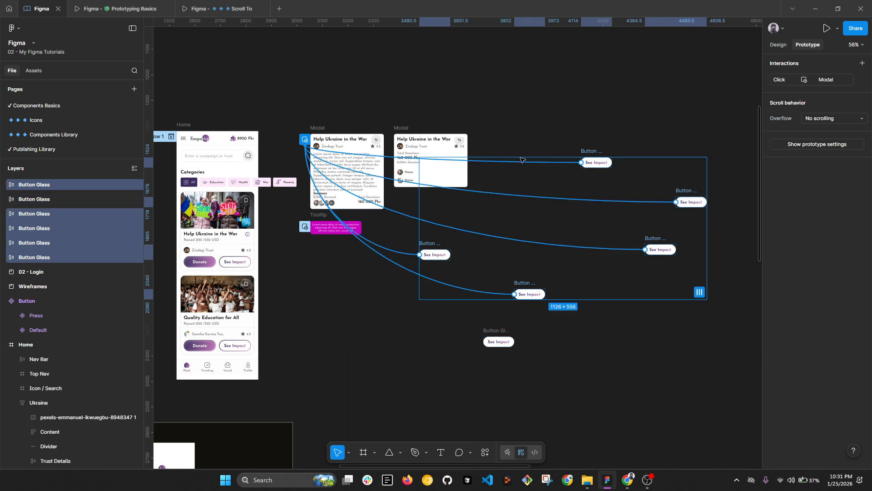
pyautogui.click(534, 111)
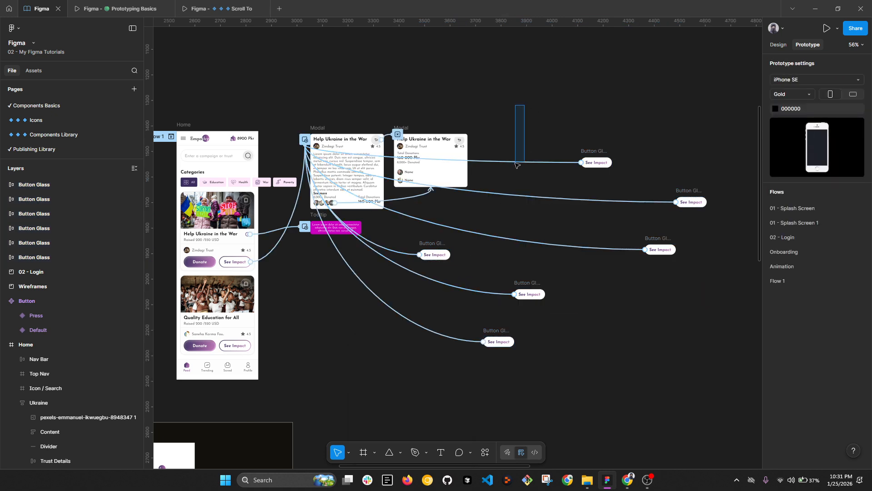
# - Delete the overlay connections of the six See Impact copies, handling them in two groups of three
pyautogui.moveTo(515, 162); pyautogui.dragTo(507, 244)
pyautogui.click(508, 243)
pyautogui.press('Delete')
pyautogui.click(436, 339)
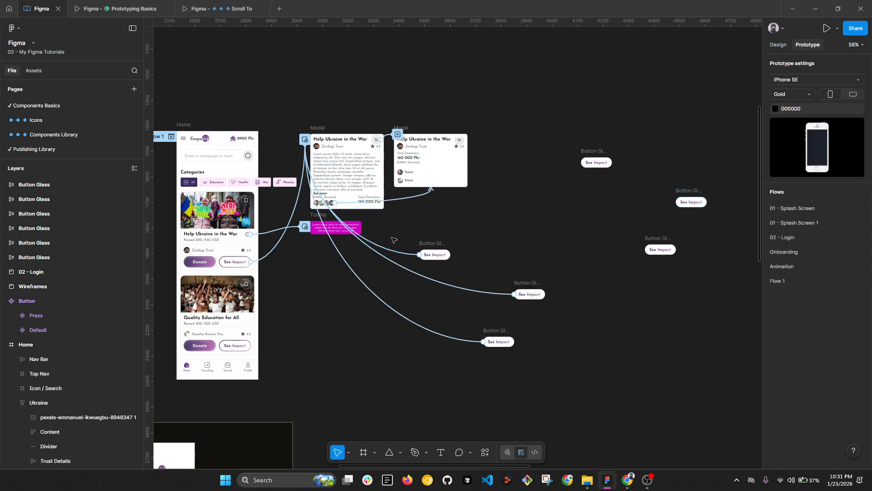
pyautogui.moveTo(411, 245); pyautogui.dragTo(545, 352)
pyautogui.click(543, 350)
pyautogui.press('Delete')
pyautogui.click(553, 172)
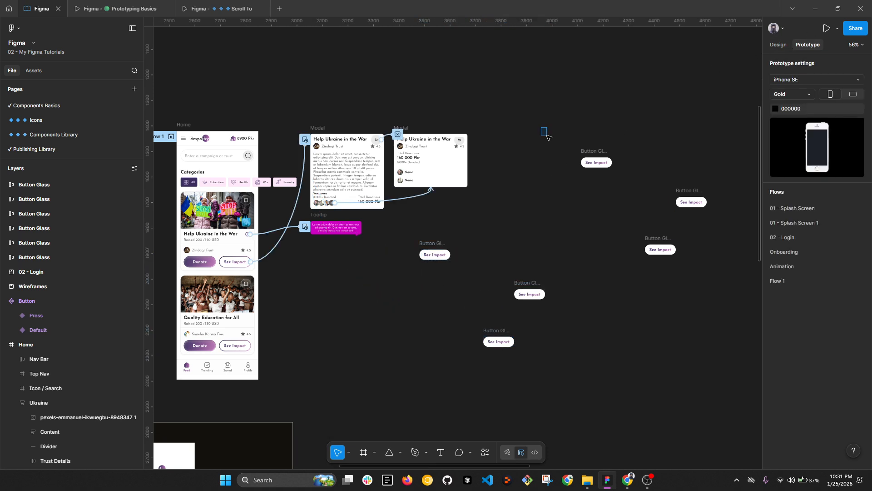
# - Delete all six See Impact button copies from the canvas around the Modals
pyautogui.moveTo(547, 136); pyautogui.dragTo(716, 273)
pyautogui.press('Delete')
pyautogui.moveTo(407, 239); pyautogui.dragTo(588, 370)
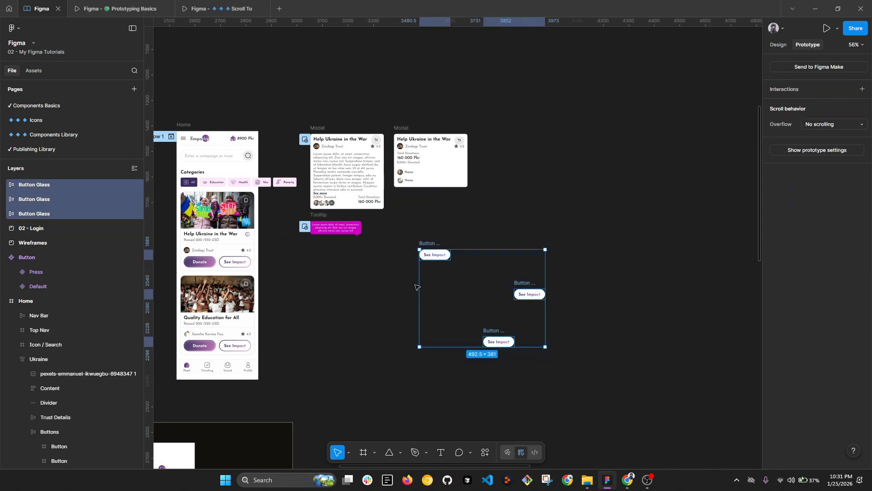
pyautogui.press('Delete')
# - Examine the action types available for the tooltip interaction of the info icon on the Help Ukraine card
pyautogui.scroll(5, 407, 259)
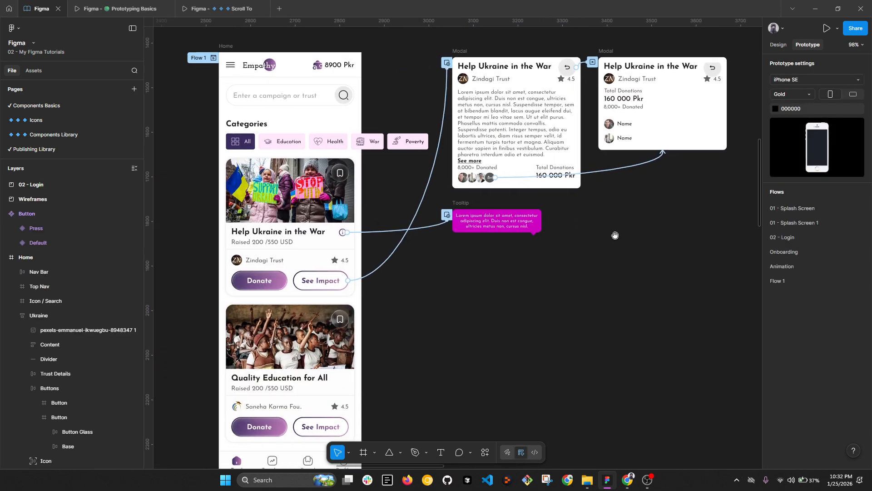
pyautogui.scroll(2, 436, 284)
pyautogui.click(431, 287)
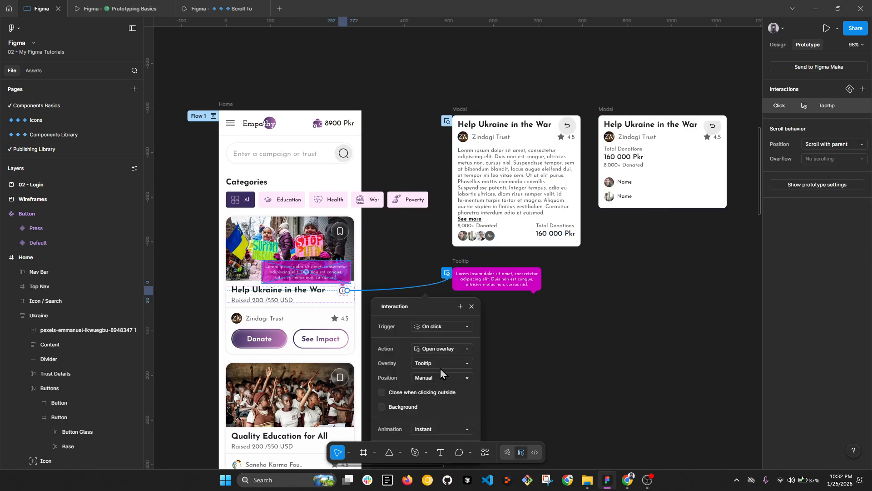
pyautogui.click(442, 348)
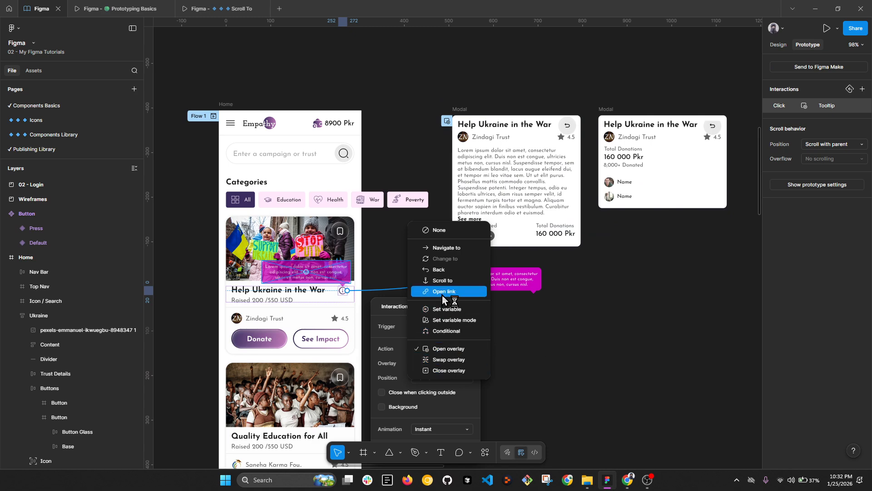
pyautogui.click(597, 326)
pyautogui.scroll(-3, 486, 269)
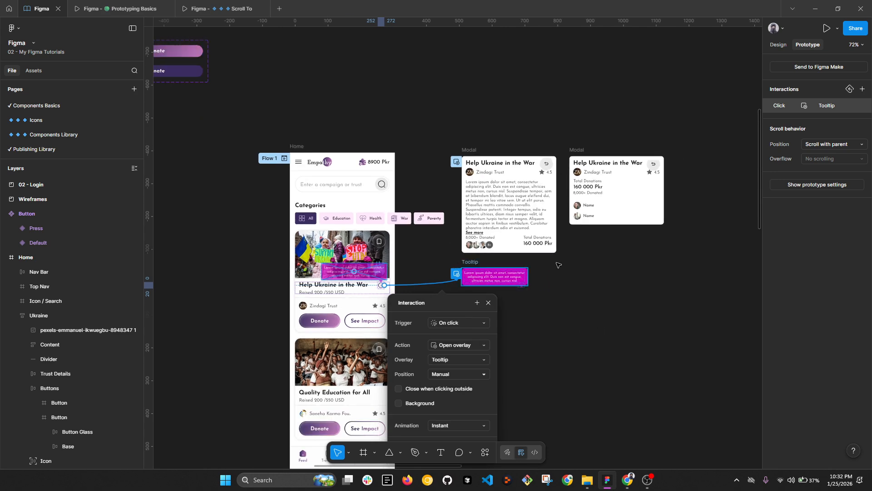
pyautogui.click(610, 281)
# - Switch to the design properties and inspect the Button Glass layer of the Help Ukraine card's Donate button
pyautogui.click(778, 45)
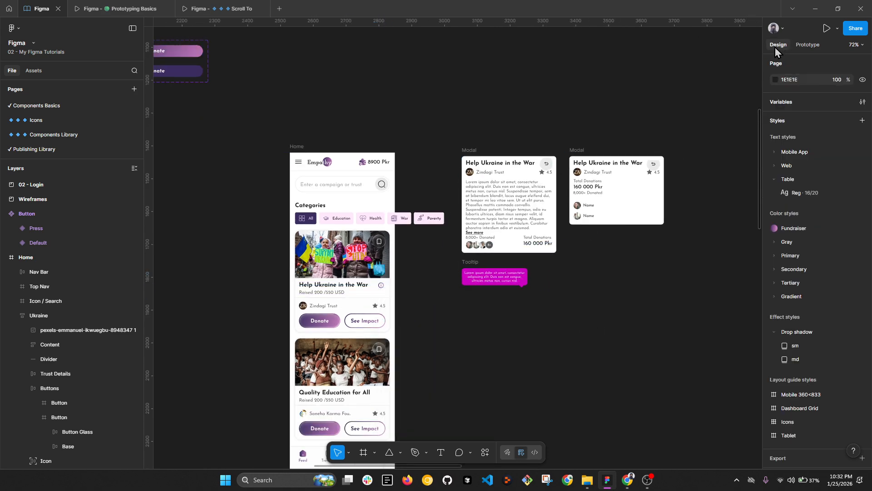
pyautogui.scroll(3, 456, 234)
pyautogui.scroll(5, 459, 231)
pyautogui.moveTo(456, 235); pyautogui.dragTo(467, 142)
pyautogui.click(469, 123)
pyautogui.scroll(-5, 469, 122)
pyautogui.scroll(5, 439, 325)
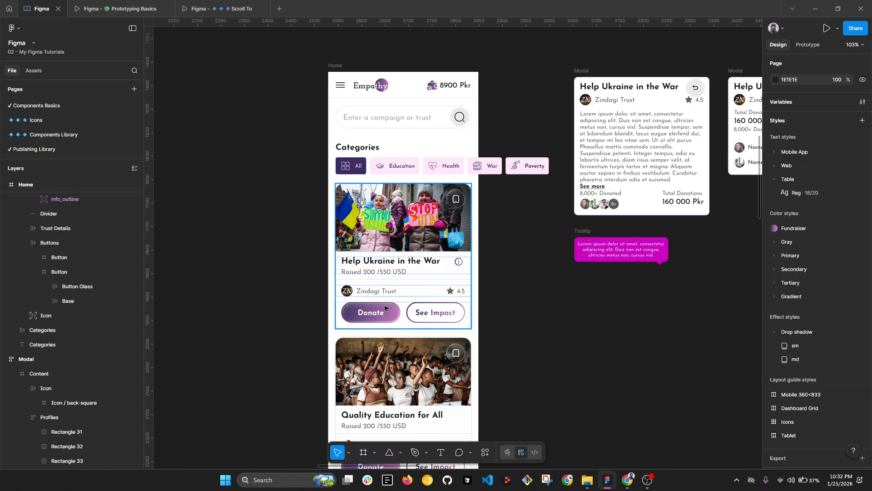
pyautogui.click(340, 305)
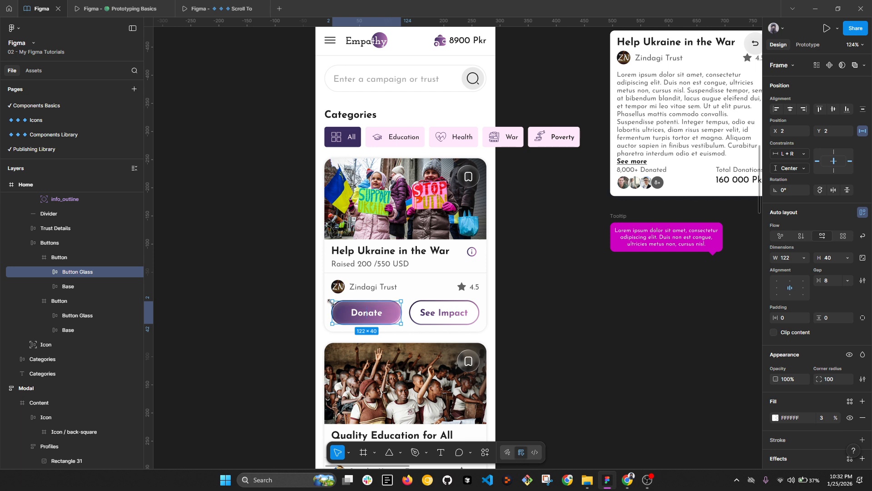
# - Place a copy of the Home screen in the 00 - Static Screens section, between the Login and Ukraine screens
pyautogui.scroll(-6, 516, 220)
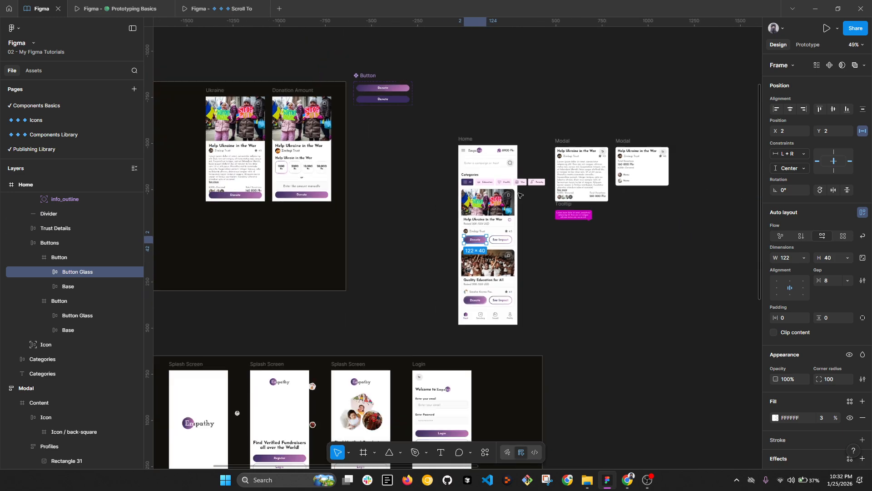
pyautogui.moveTo(342, 224); pyautogui.dragTo(546, 253)
pyautogui.scroll(2, 510, 209)
pyautogui.click(553, 353)
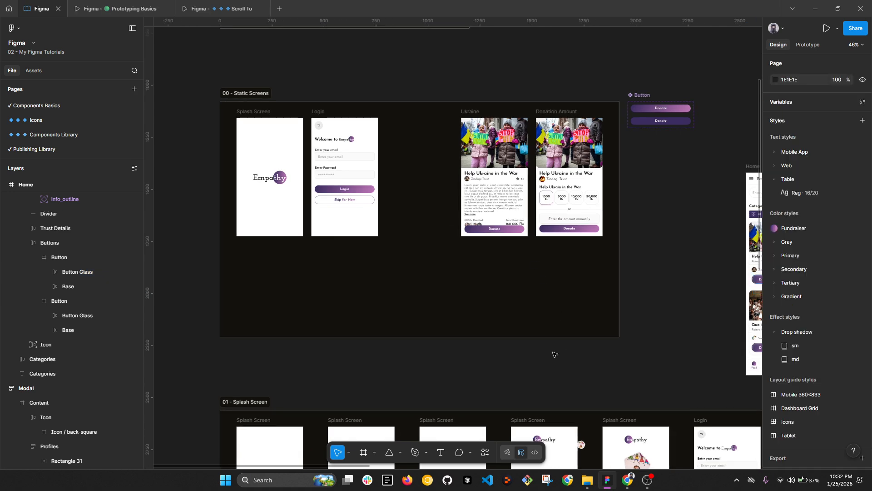
pyautogui.scroll(-1, 537, 192)
pyautogui.click(720, 171)
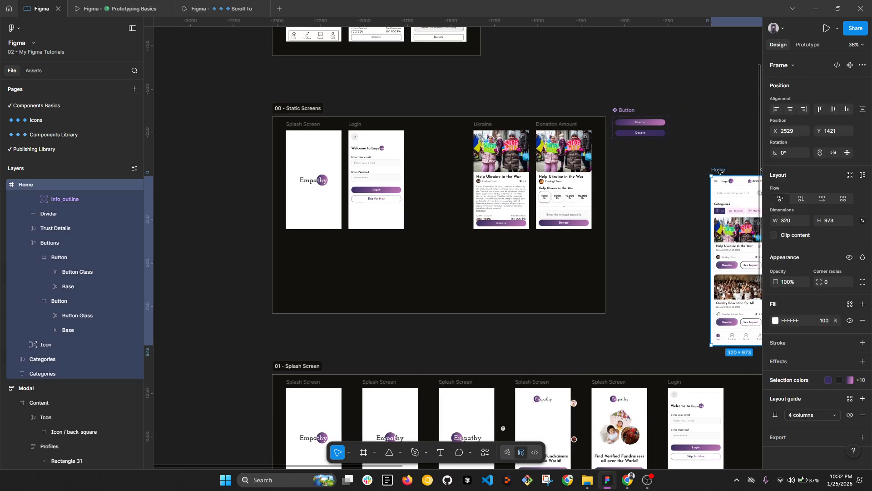
pyautogui.moveTo(498, 142); pyautogui.dragTo(432, 128)
pyautogui.scroll(3, 481, 162)
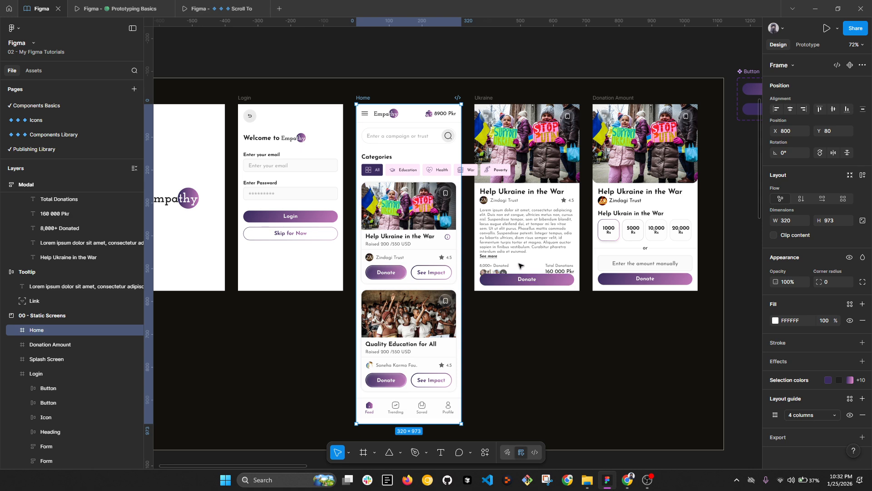
pyautogui.scroll(2, 547, 230)
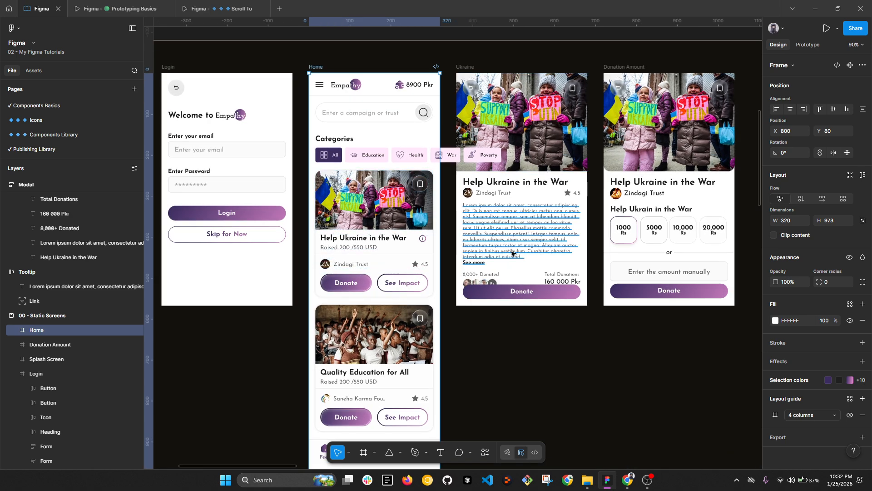
pyautogui.hotkey('ctrl', '-')
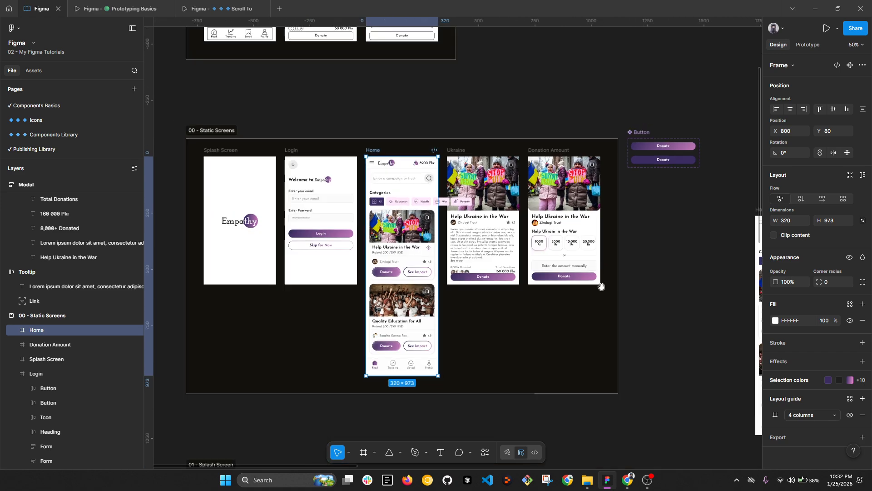
# - Return to the standalone Home screen and select the Zindagi Trust text in the Help Ukraine card
pyautogui.moveTo(638, 282); pyautogui.dragTo(442, 260)
pyautogui.scroll(1, 443, 259)
pyautogui.click(514, 290)
pyautogui.moveTo(506, 274); pyautogui.dragTo(459, 195)
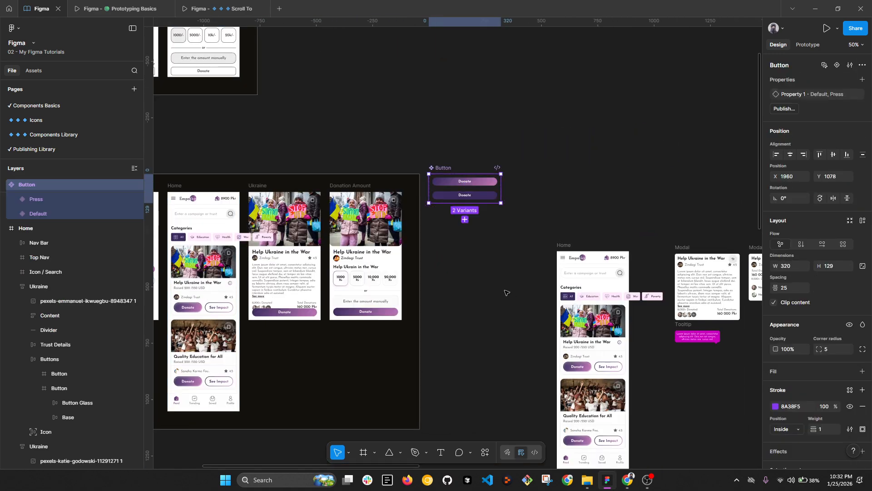
pyautogui.click(512, 299)
pyautogui.scroll(-3, 512, 298)
pyautogui.scroll(5, 620, 231)
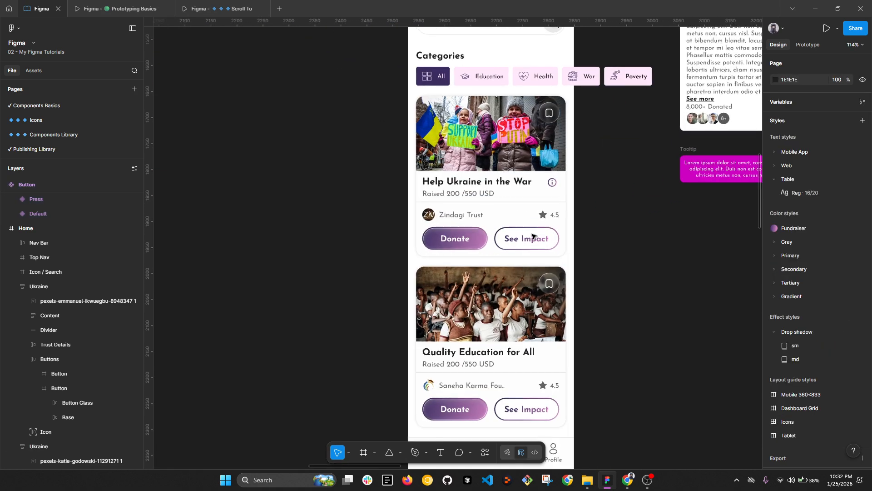
pyautogui.keyDown('ctrl'); pyautogui.click(482, 236); pyautogui.keyUp('ctrl')
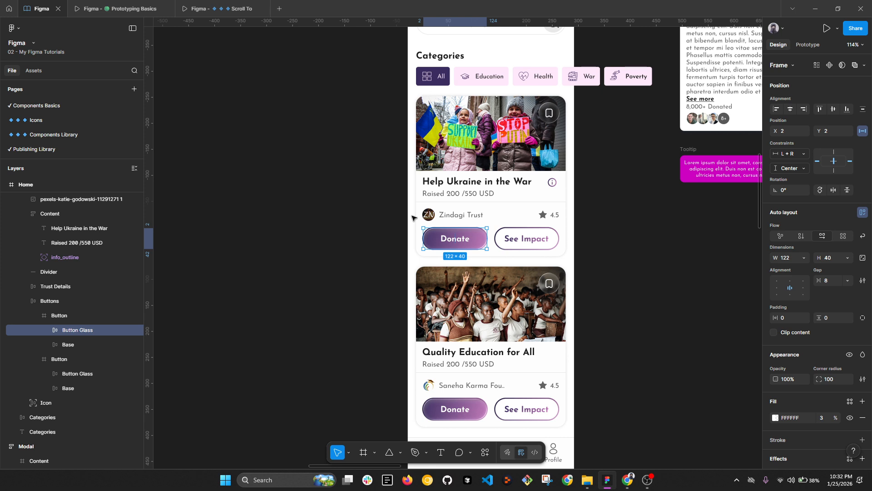
pyautogui.keyDown('ctrl'); pyautogui.click(463, 215); pyautogui.keyUp('ctrl')
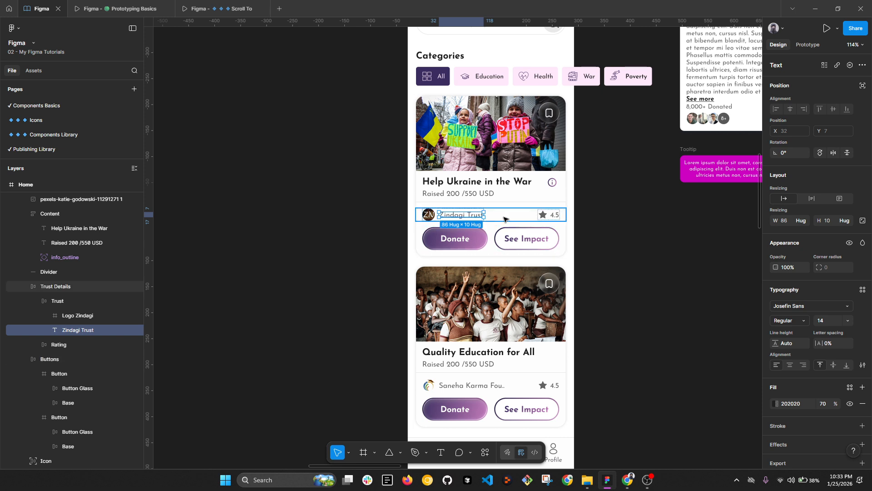
# - Switch to Chrome, open the WHOlives donation page and copy its web address
pyautogui.click(627, 480)
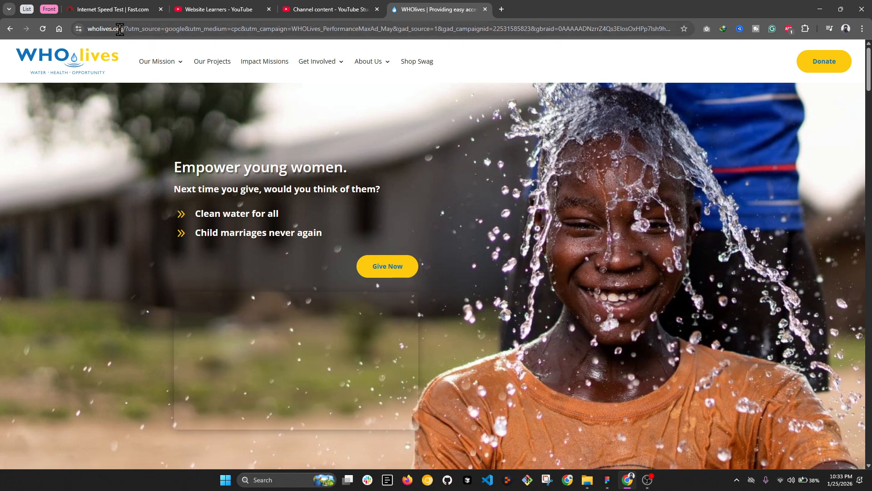
pyautogui.click(149, 36)
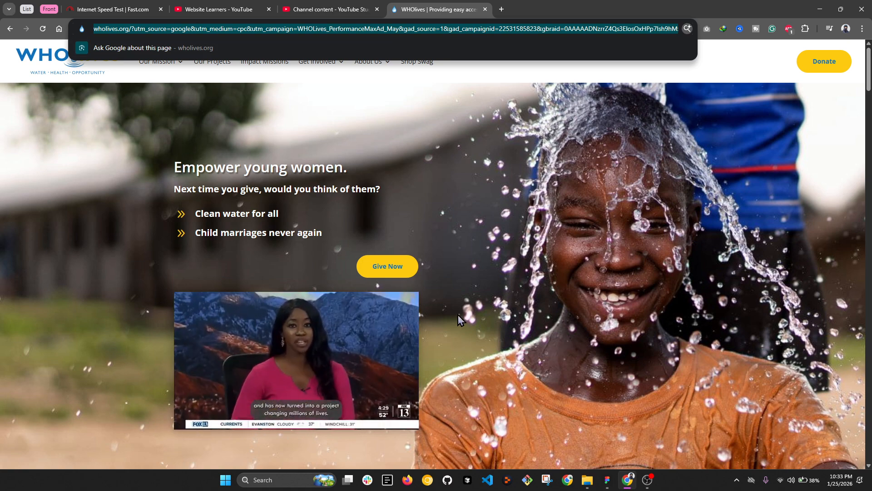
pyautogui.click(387, 267)
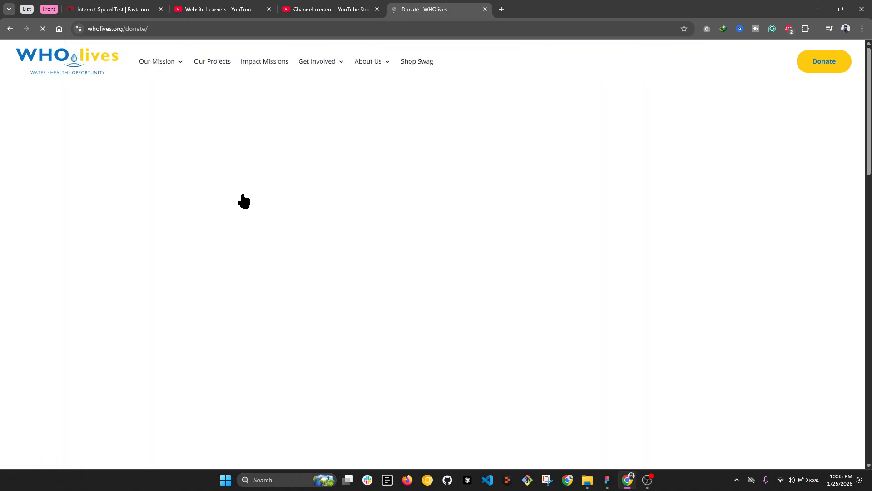
pyautogui.click(177, 29)
pyautogui.hotkey('ctrl', 'c')
# - Switch back to Figma, link the Zindagi Trust text to the copied wholives.org/donate/ address, and test the link
pyautogui.click(608, 480)
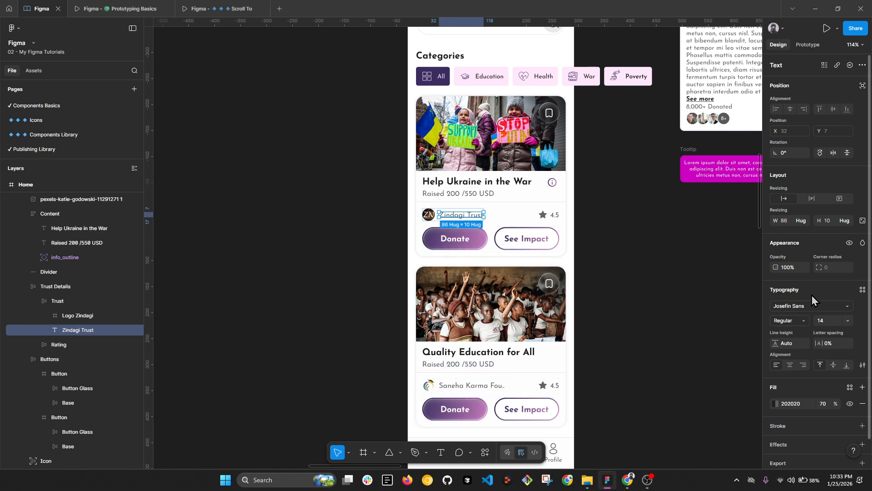
pyautogui.click(838, 64)
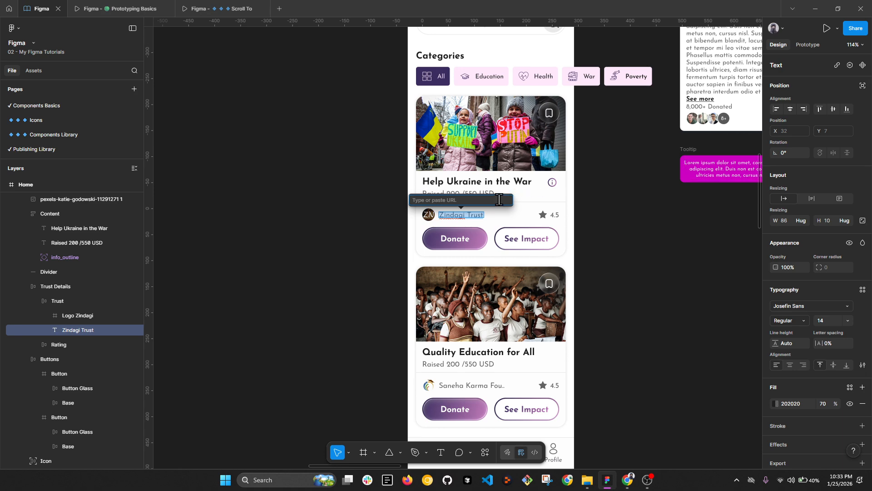
pyautogui.hotkey('ctrl', 'v')
pyautogui.press('Return')
pyautogui.press('Escape')
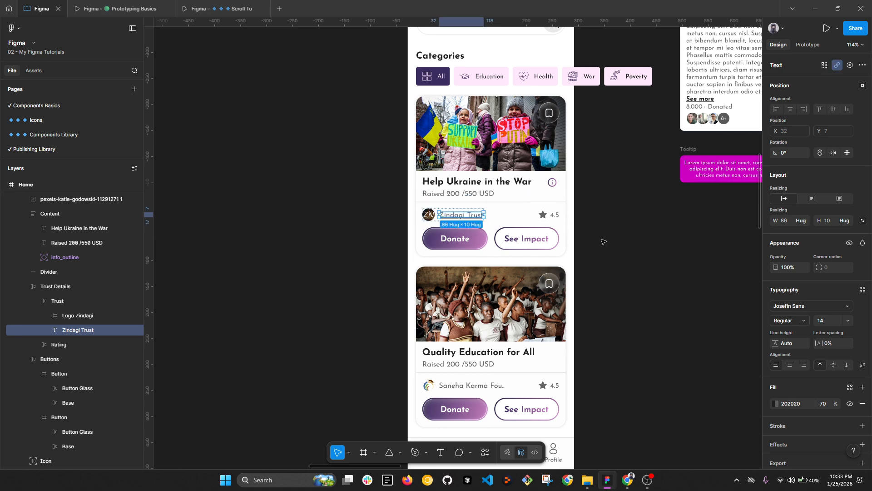
pyautogui.click(468, 215)
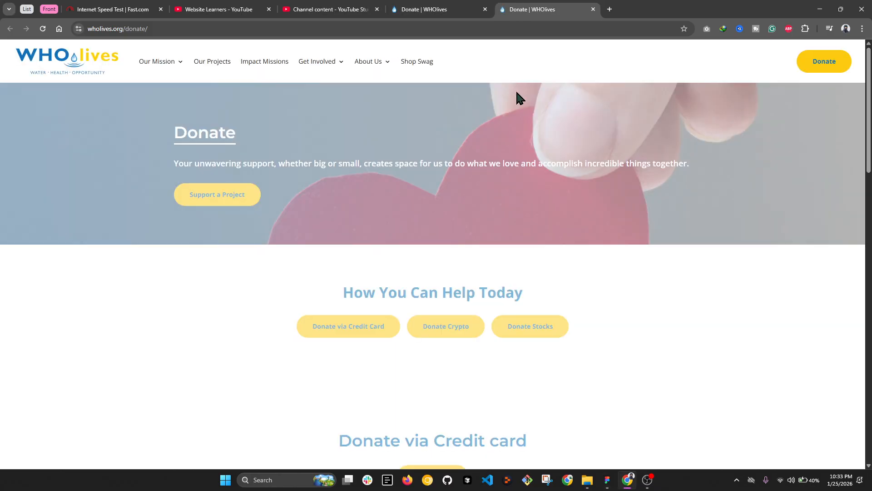
pyautogui.click(607, 480)
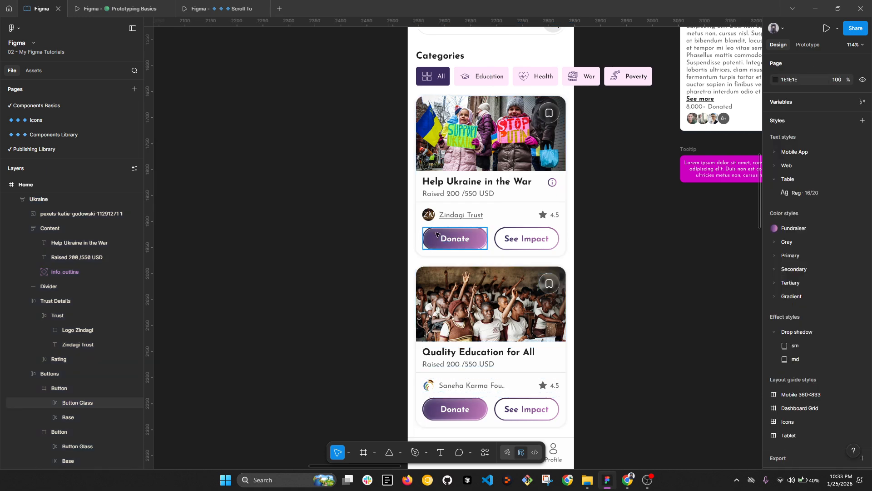
# - Undo the link just added to the Zindagi Trust text in the Help Ukraine card
pyautogui.scroll(3, 438, 233)
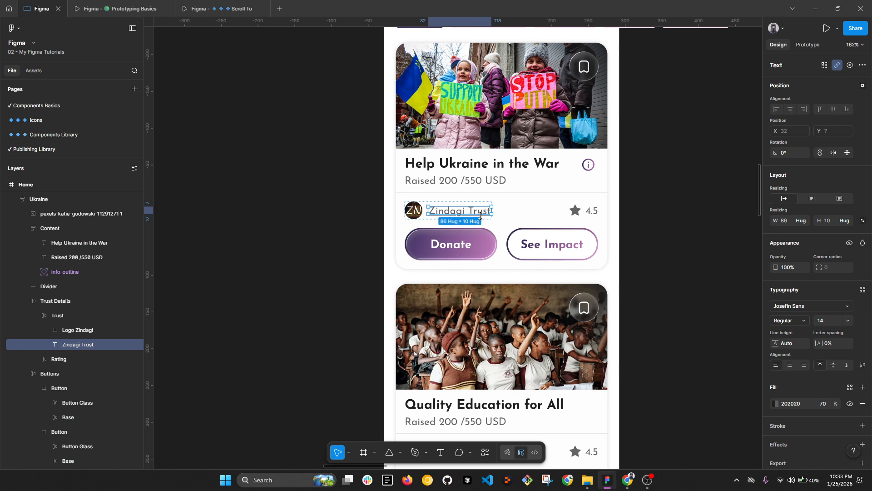
pyautogui.click(697, 256)
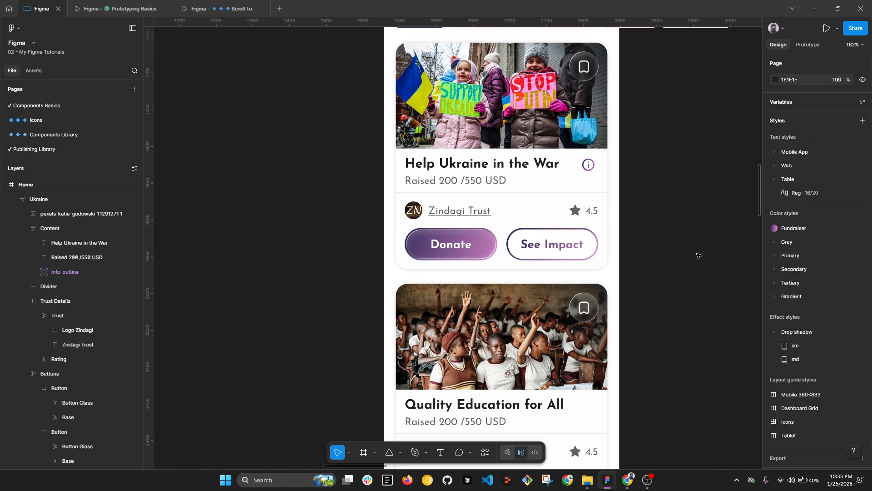
pyautogui.hotkey('ctrl', 'z')
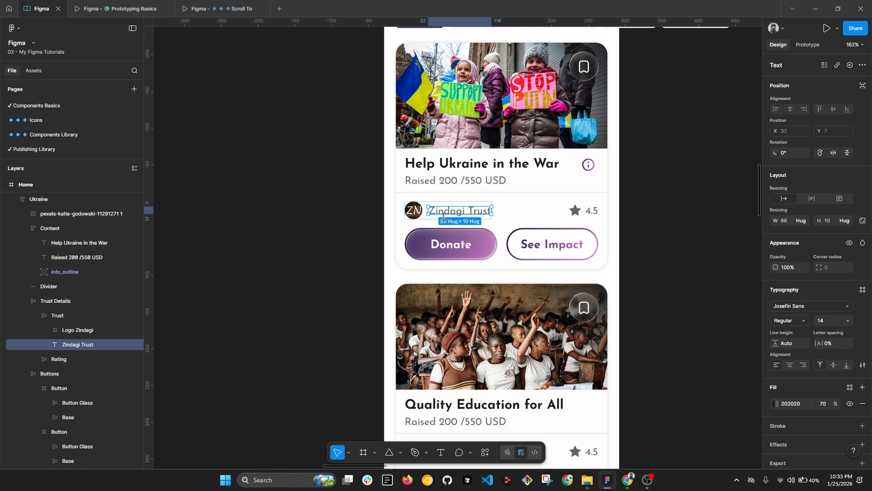
# - Open the Zindagi Trust text's wholives.org/donate/ link for editing and delete it
pyautogui.click(449, 238)
pyautogui.click(474, 210)
pyautogui.doubleClick(475, 210)
pyautogui.scroll(5, 475, 210)
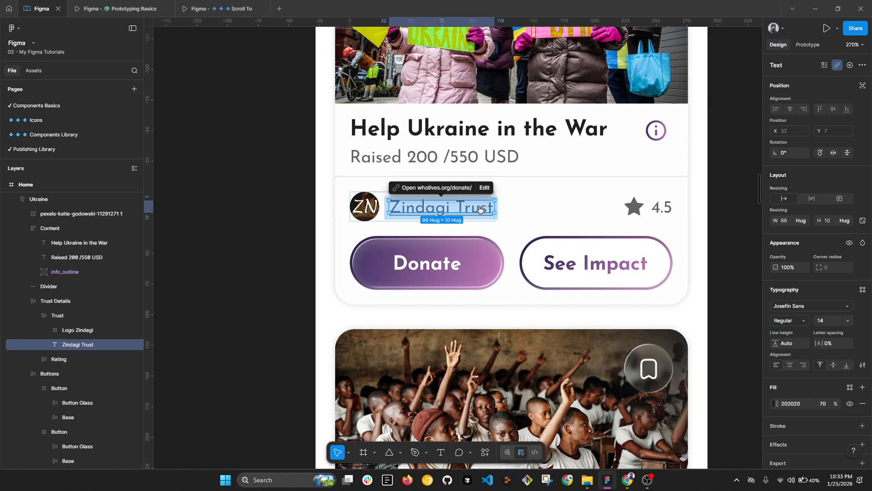
pyautogui.click(484, 188)
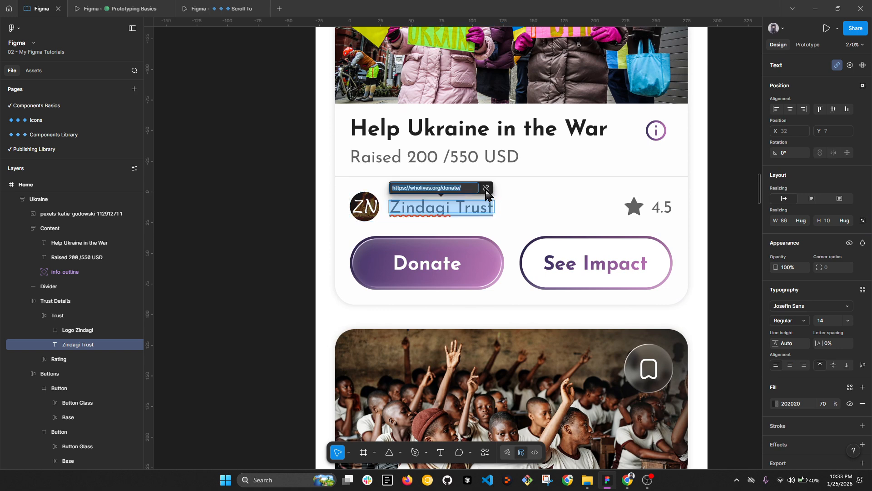
pyautogui.click(486, 188)
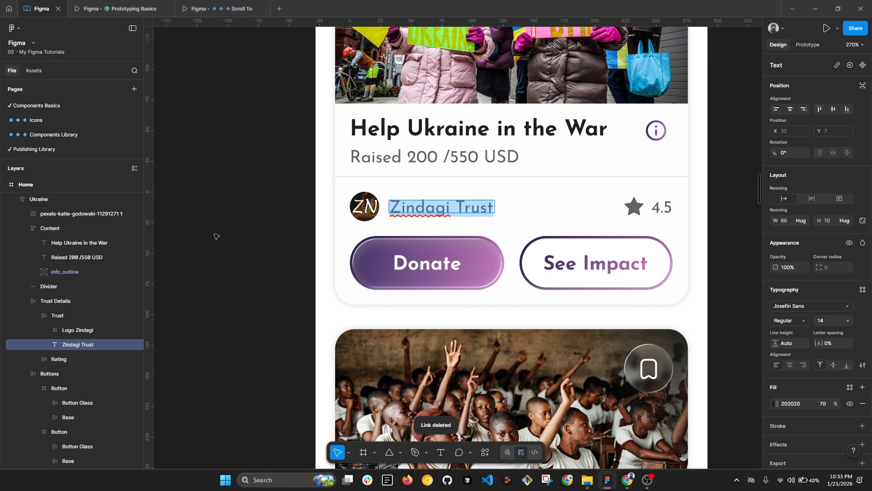
pyautogui.press('Escape')
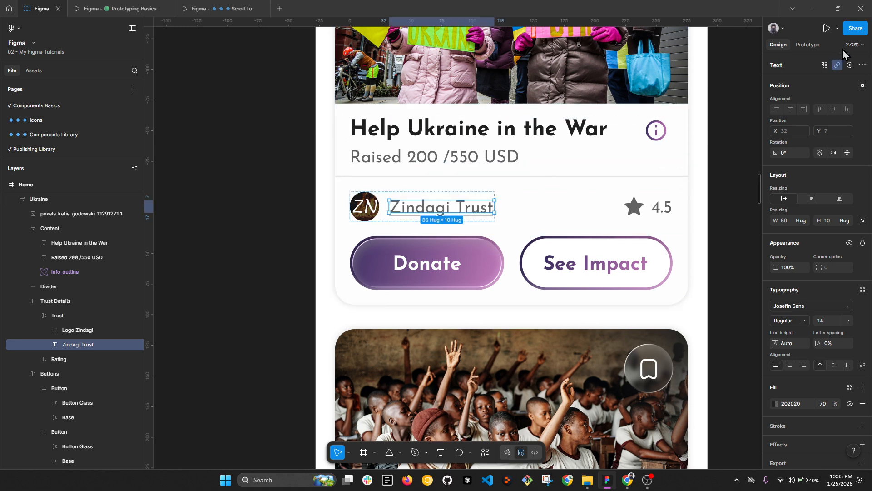
# - Remove the web link from the Zindagi Trust text in the Help Ukraine card and deselect the text
pyautogui.press('Escape')
pyautogui.click(428, 213)
pyautogui.doubleClick(427, 213)
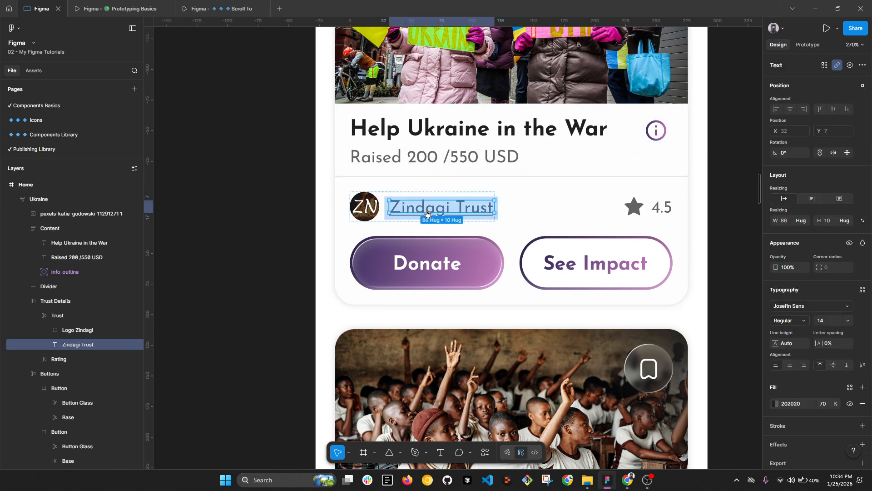
pyautogui.moveTo(418, 213)
pyautogui.click(279, 230)
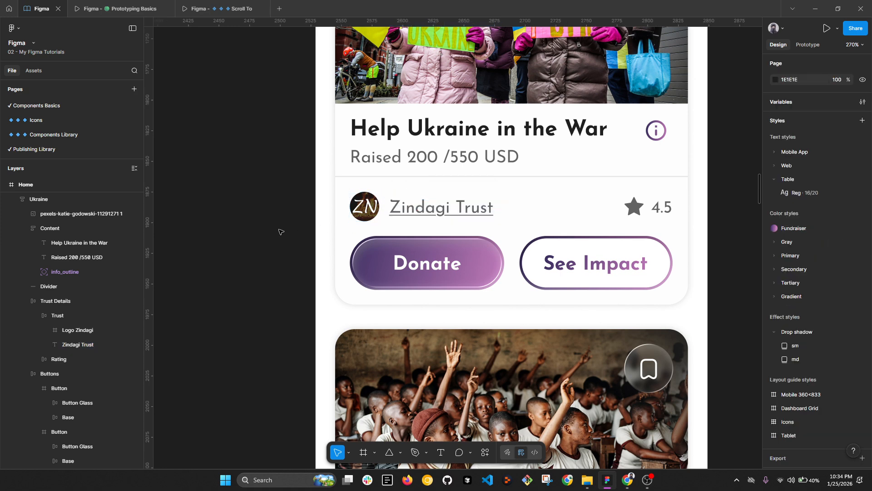
pyautogui.click(427, 213)
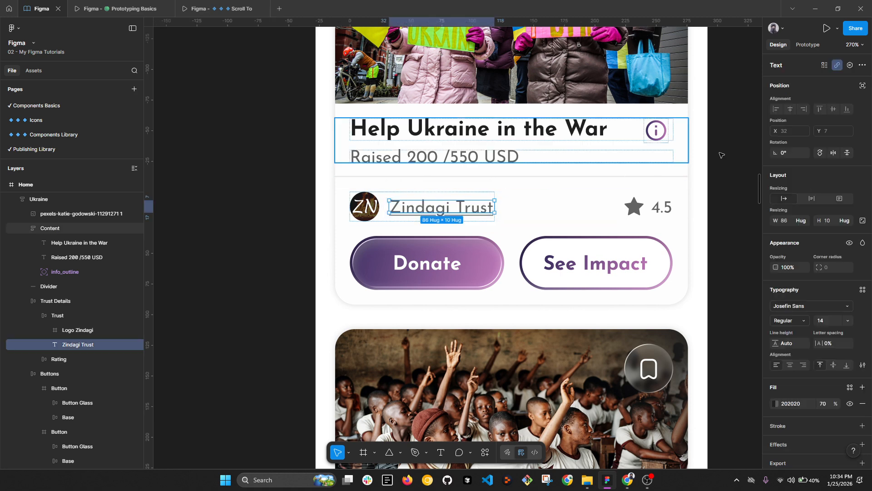
pyautogui.click(837, 68)
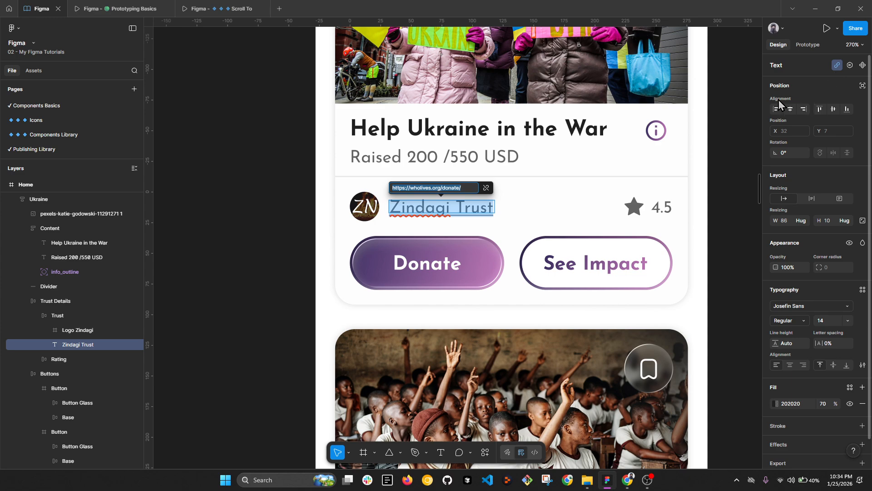
pyautogui.click(485, 189)
pyautogui.scroll(-5, 486, 189)
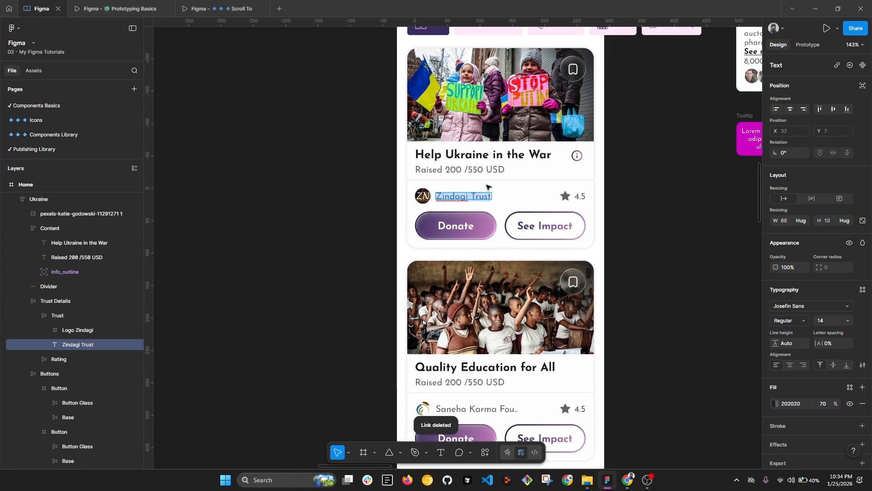
pyautogui.click(336, 226)
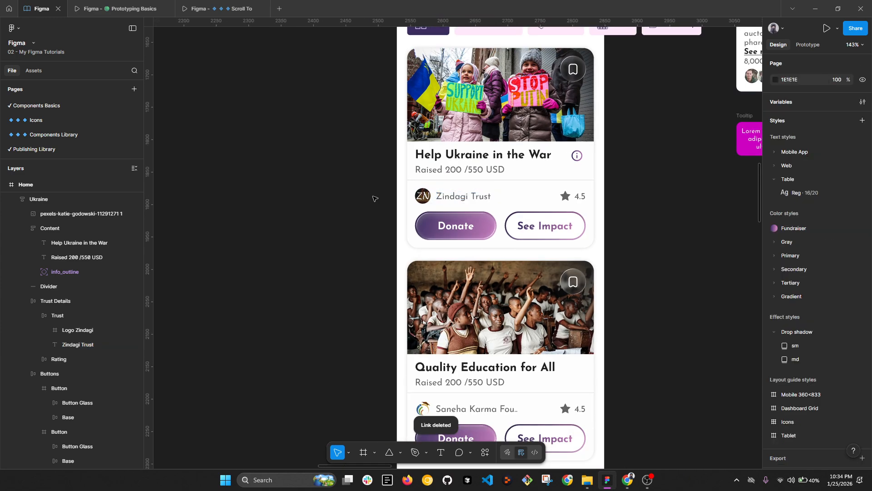
# - Select the Donate button in the Help Ukraine card, switch to Chrome and copy the WHOlives donation page address
pyautogui.keyDown('ctrl'); pyautogui.click(483, 226); pyautogui.keyUp('ctrl')
pyautogui.scroll(-1, 481, 225)
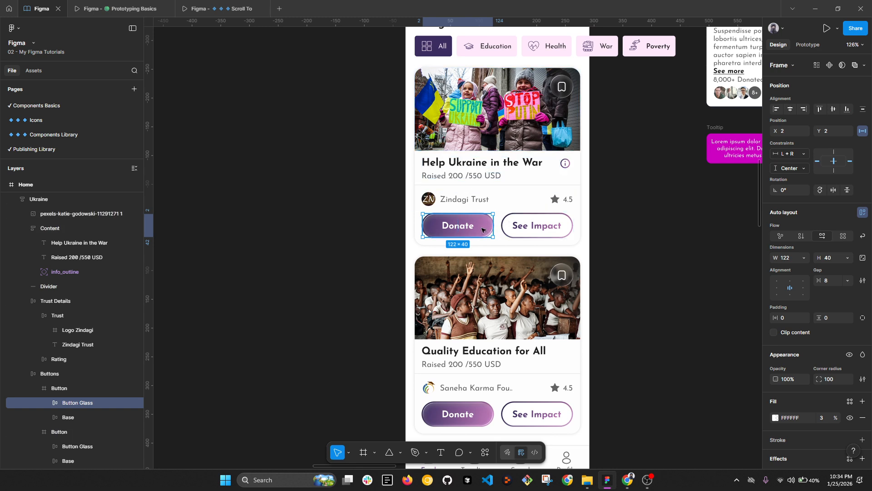
pyautogui.click(627, 480)
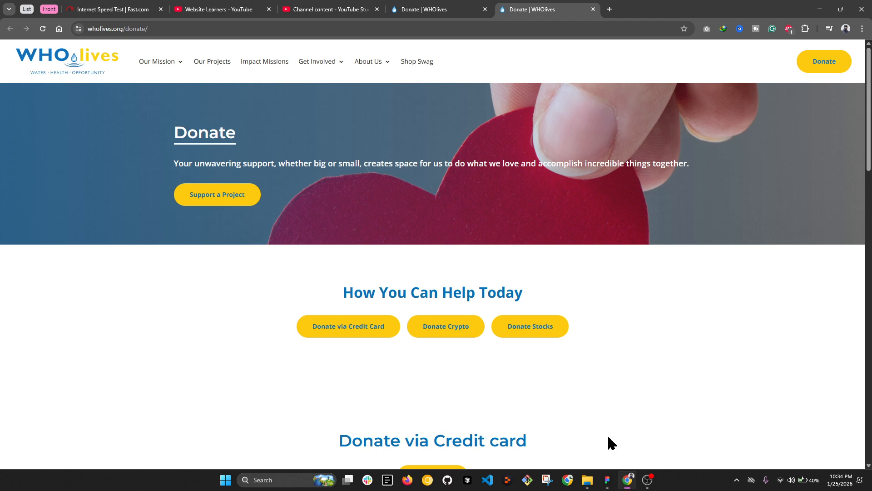
pyautogui.click(153, 32)
pyautogui.click(609, 481)
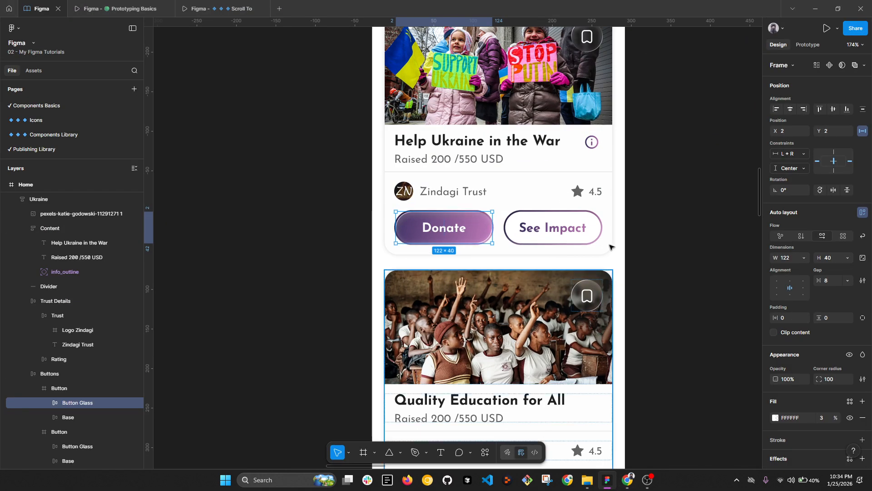
pyautogui.click(807, 44)
pyautogui.click(863, 89)
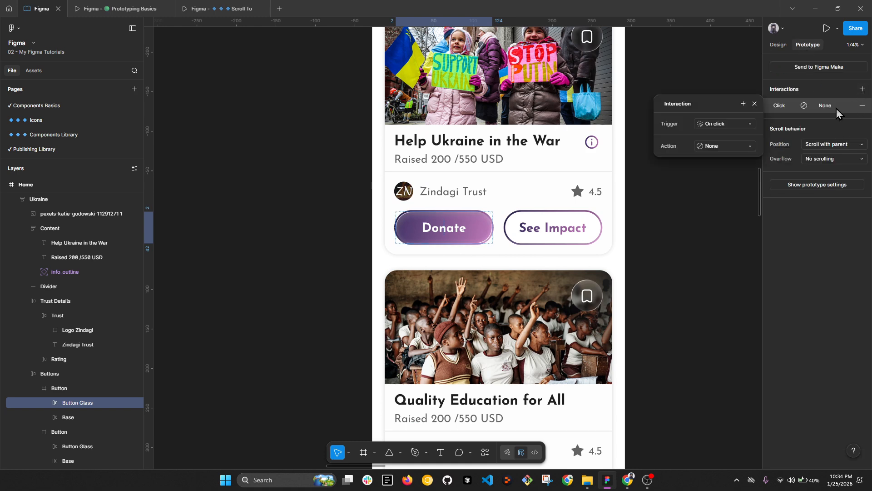
pyautogui.click(732, 146)
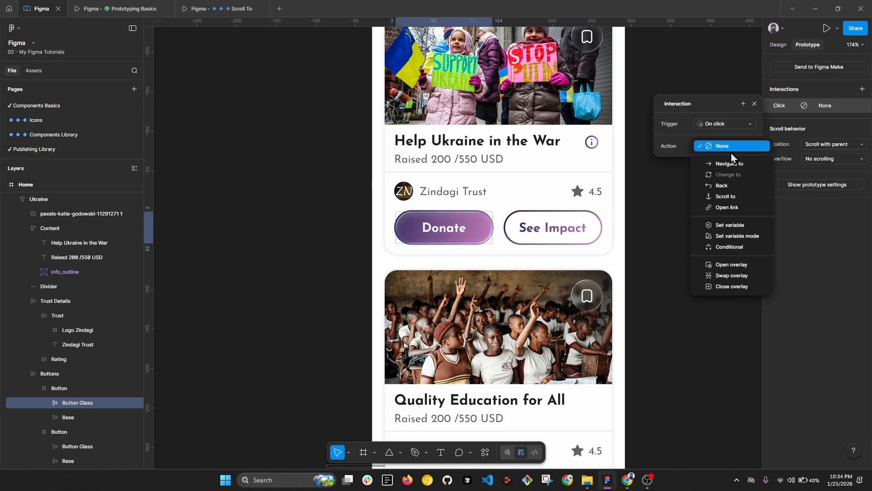
pyautogui.click(731, 209)
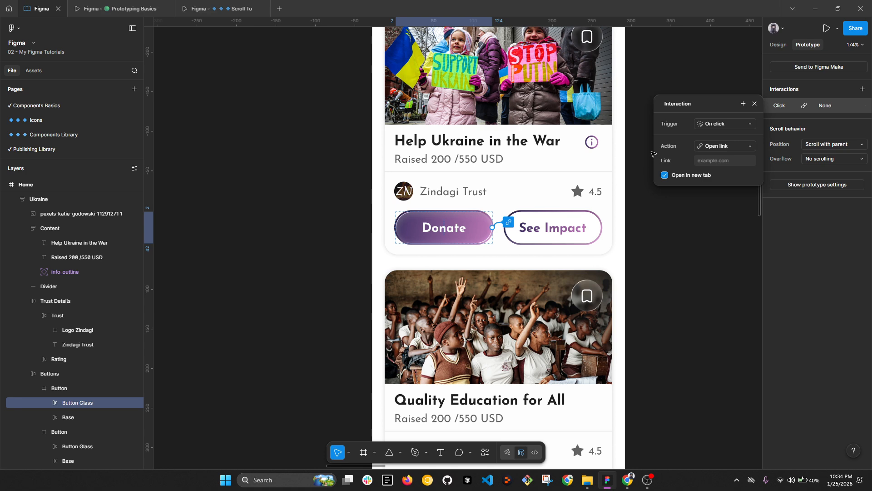
pyautogui.click(700, 160)
pyautogui.hotkey('ctrl', 'v')
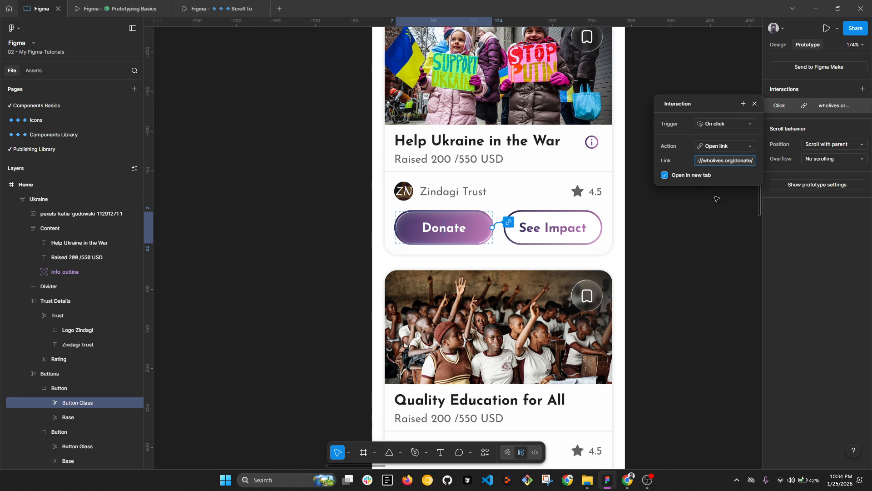
pyautogui.click(773, 247)
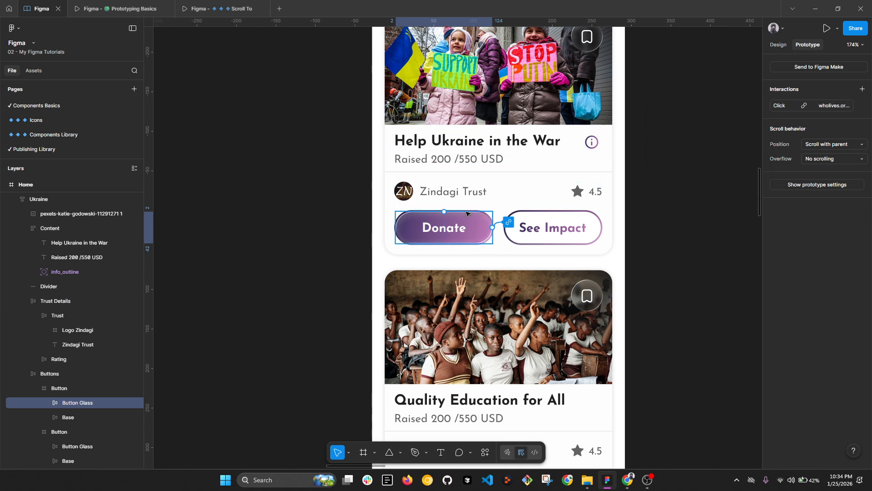
# - Preview the standalone Home screen and test its Donate button, continuing through to the wholives.org/donate/ page
pyautogui.scroll(-5, 467, 214)
pyautogui.click(420, 59)
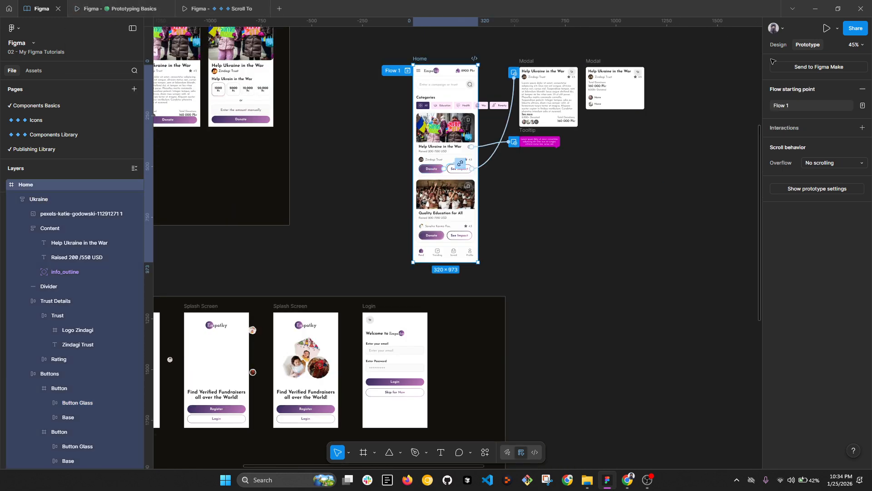
pyautogui.click(826, 28)
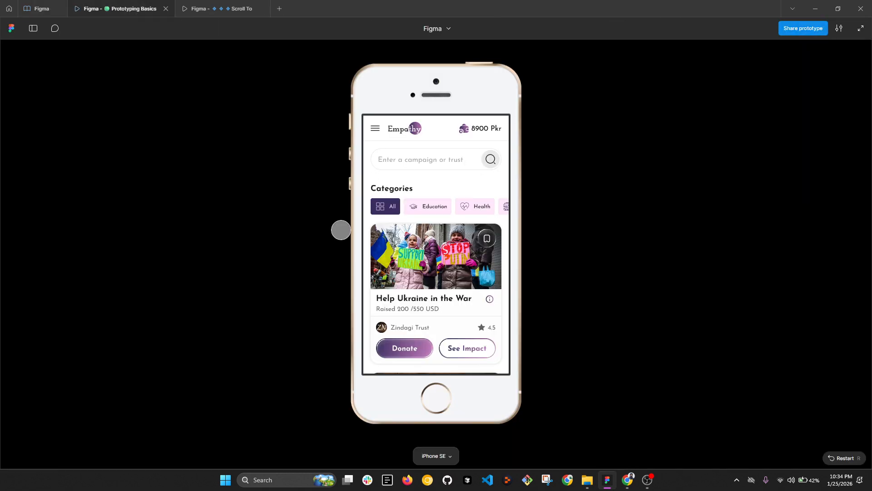
pyautogui.click(422, 346)
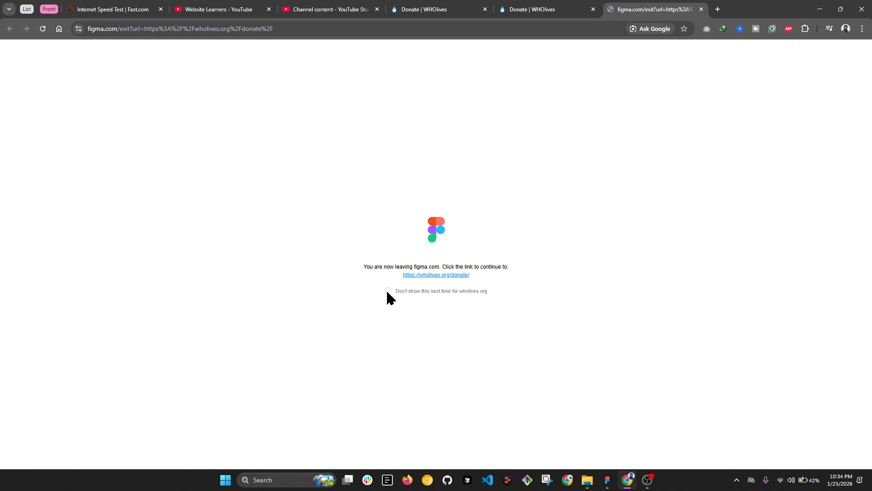
pyautogui.click(443, 275)
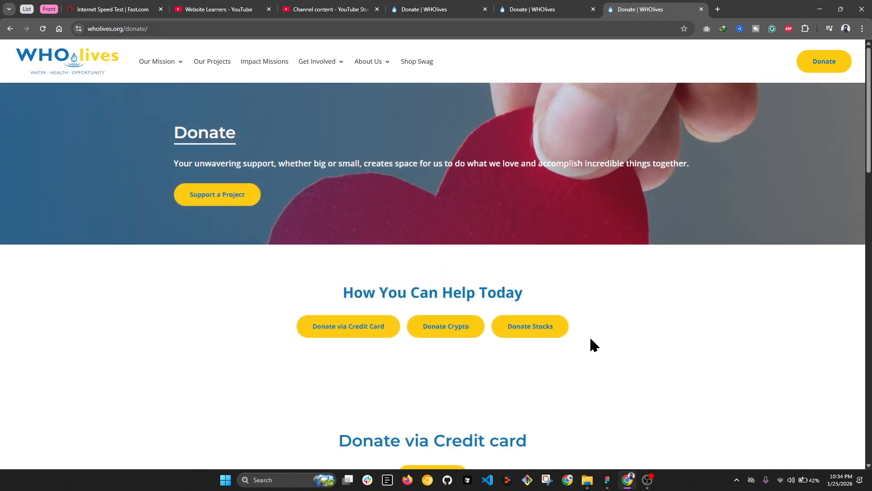
# - Switch back to Figma, show the prototype's list of flows, and enlarge the Pages list in the design file
pyautogui.click(607, 479)
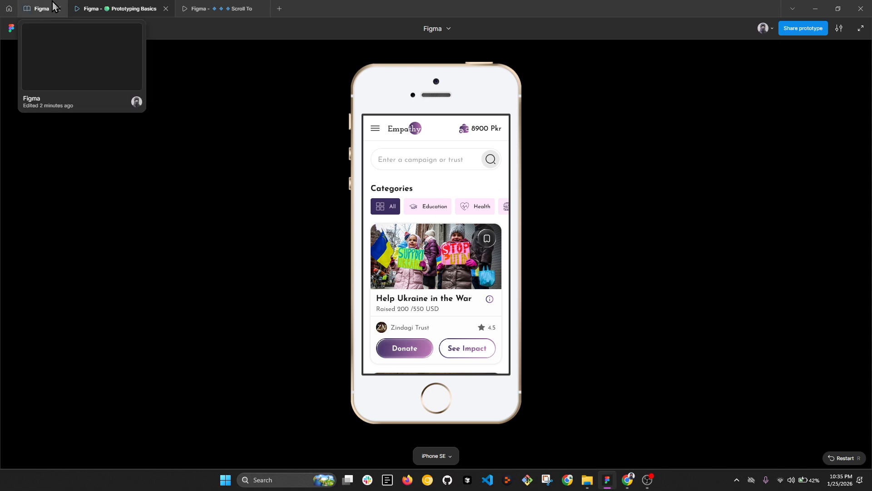
pyautogui.click(38, 33)
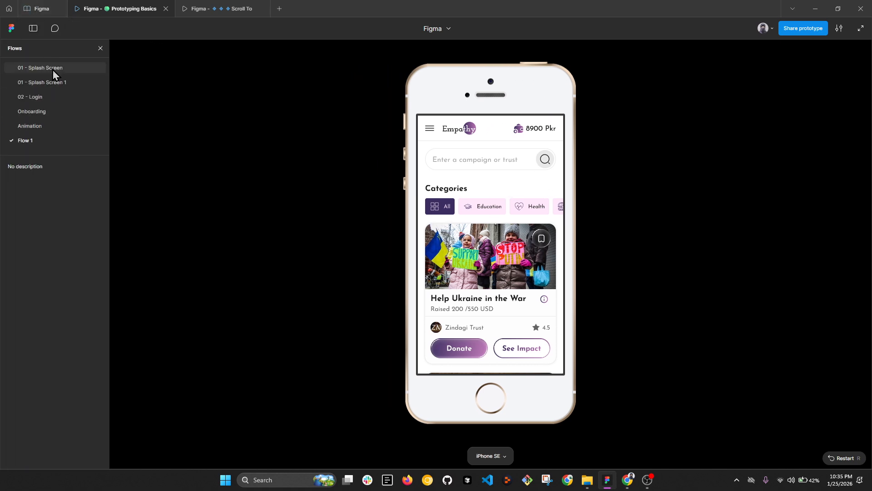
pyautogui.click(50, 8)
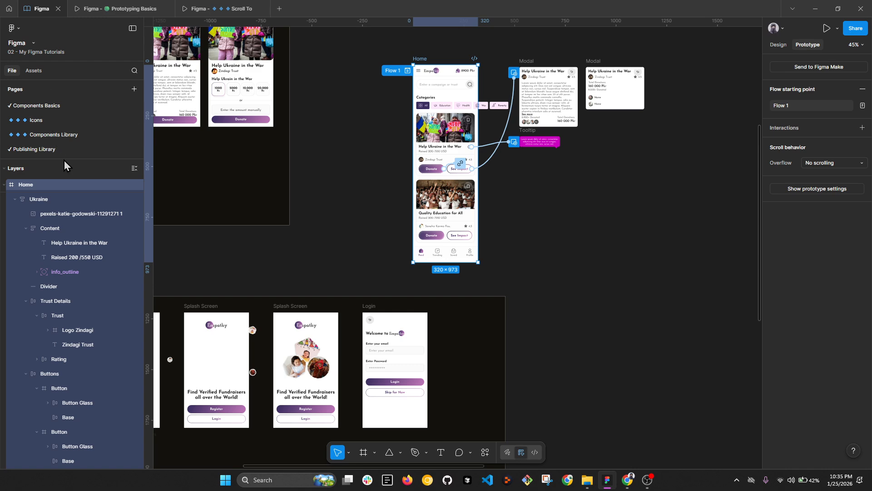
pyautogui.moveTo(66, 158); pyautogui.dragTo(65, 268)
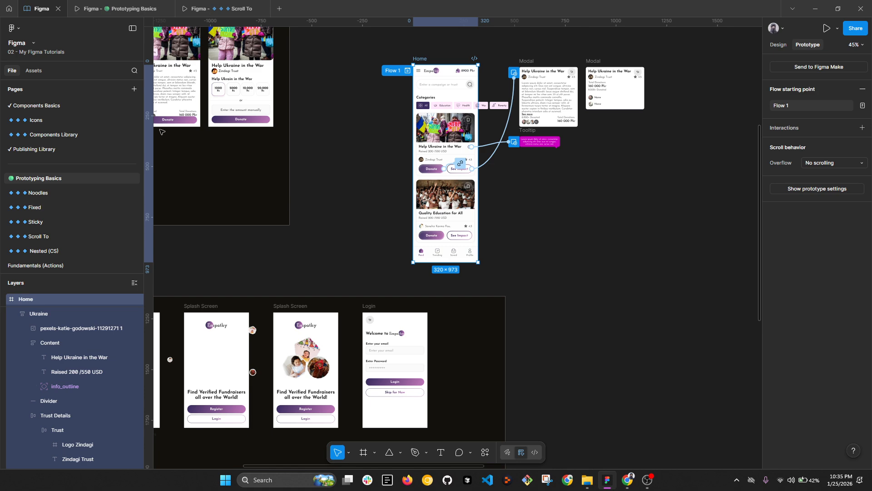
pyautogui.click(432, 147)
pyautogui.scroll(-2, 445, 109)
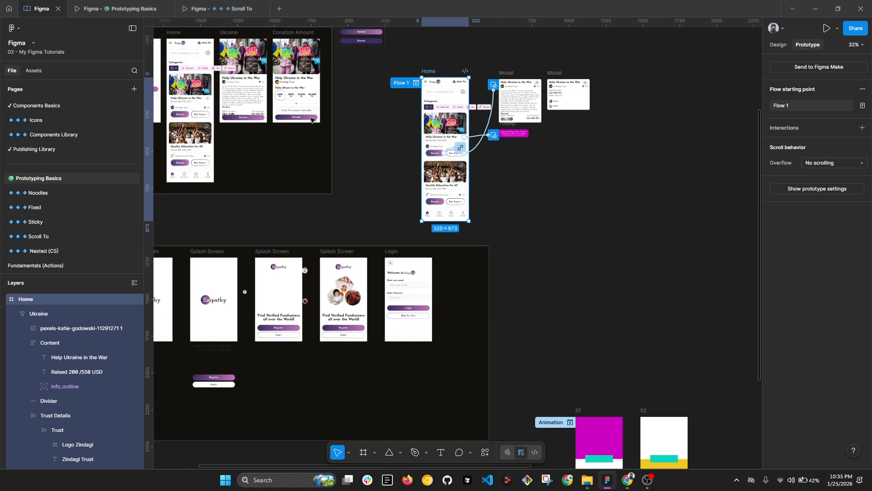
# - Check the Animation flow and the prototype's sharing options in the preview, and return to Flow 1
pyautogui.click(116, 9)
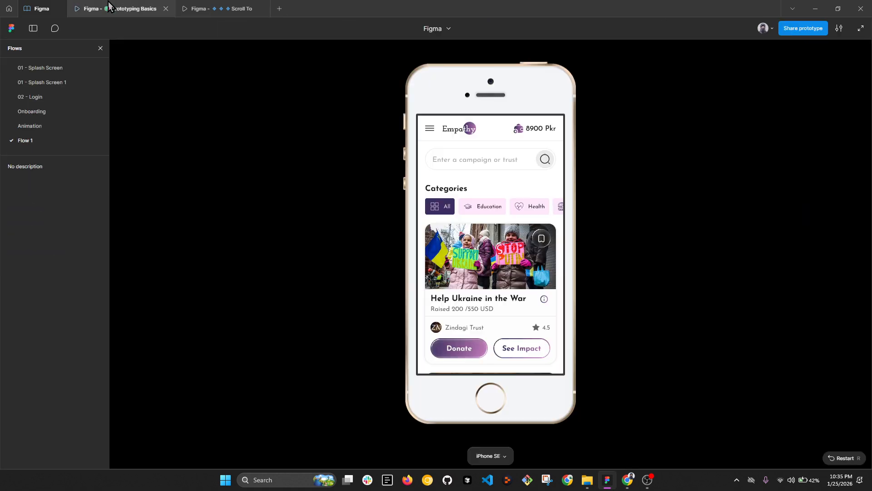
pyautogui.click(48, 129)
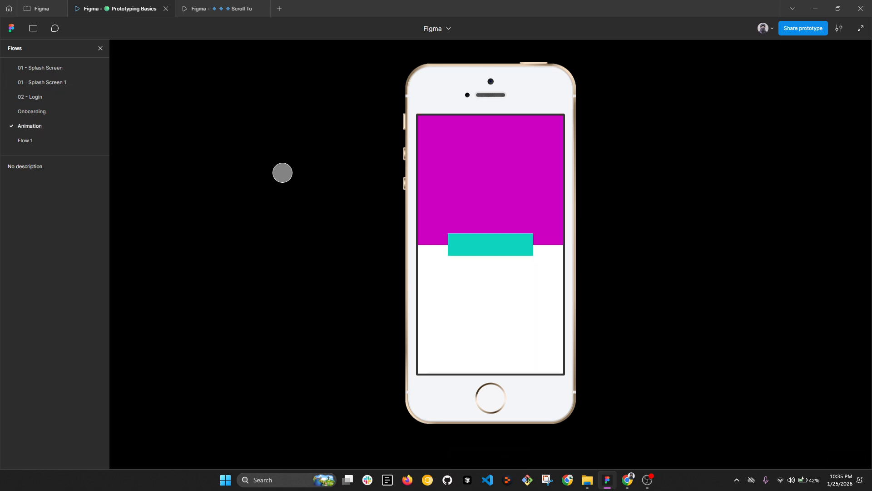
pyautogui.click(803, 28)
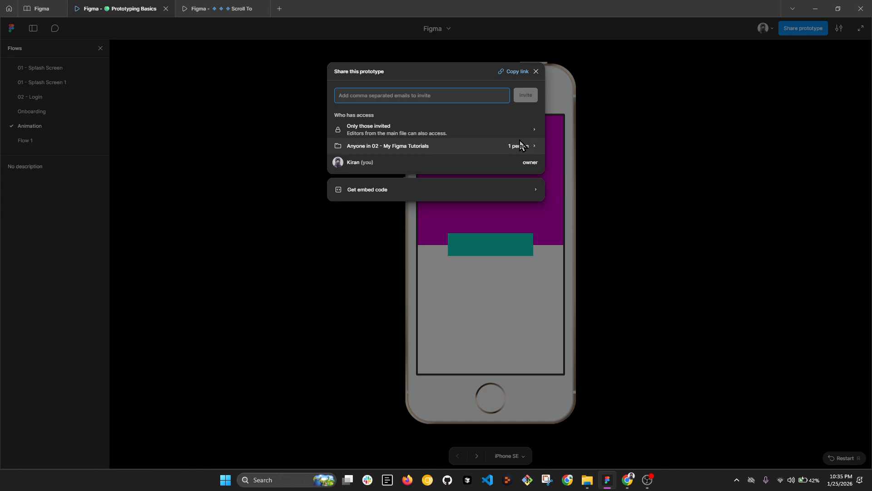
pyautogui.click(536, 71)
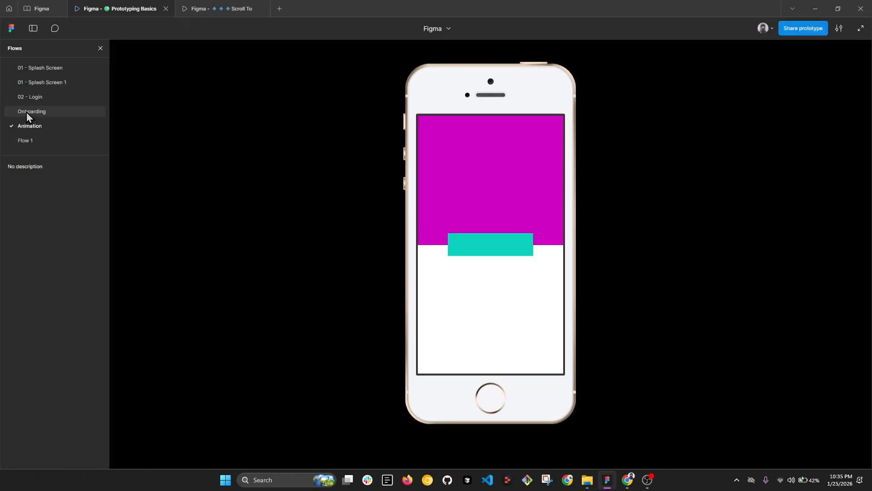
pyautogui.click(39, 144)
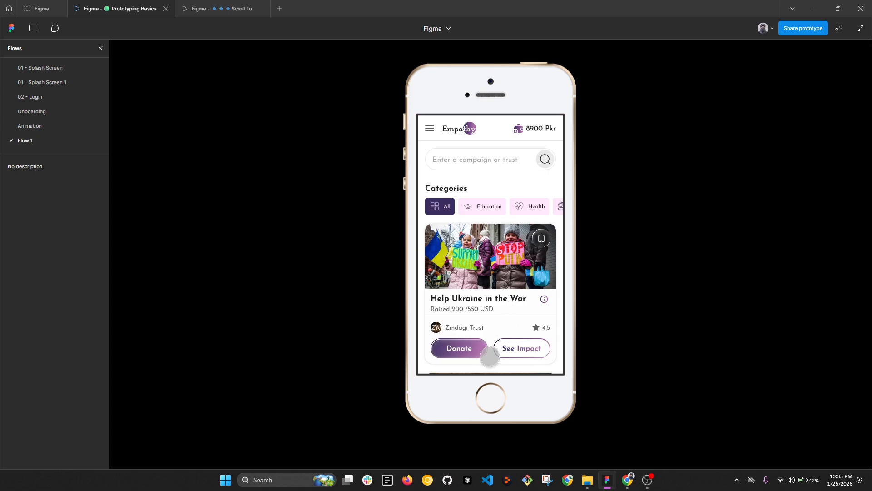
# - Return to the design file and replace the link in the first card's Donate button interaction with the copied Figma prototype link
pyautogui.click(41, 8)
pyautogui.scroll(5, 555, 65)
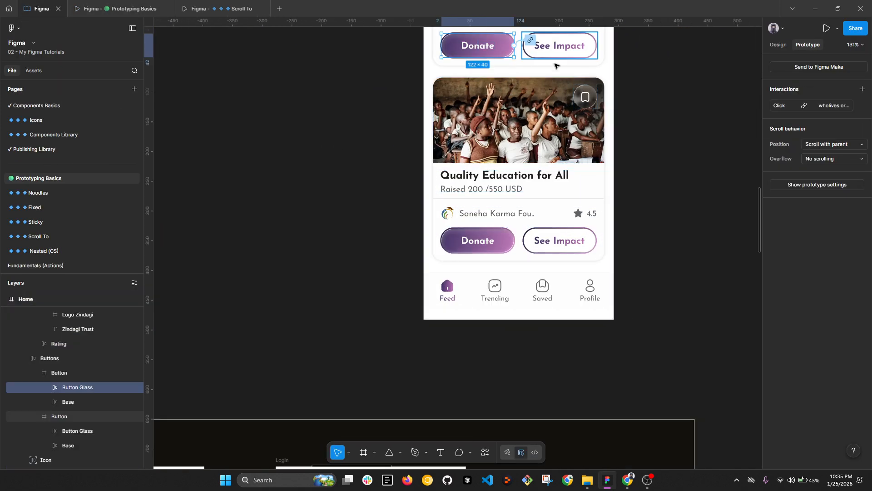
pyautogui.click(836, 107)
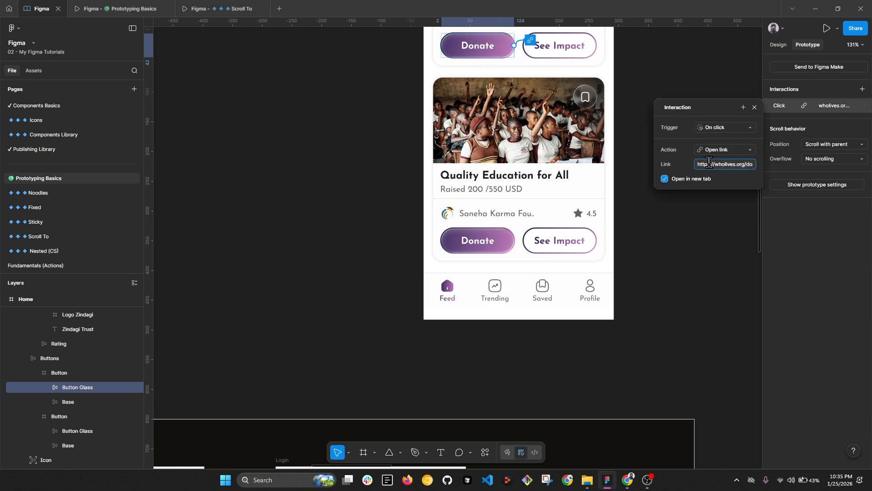
pyautogui.hotkey('ctrl', 'a')
pyautogui.hotkey('ctrl', 'v')
pyautogui.click(699, 241)
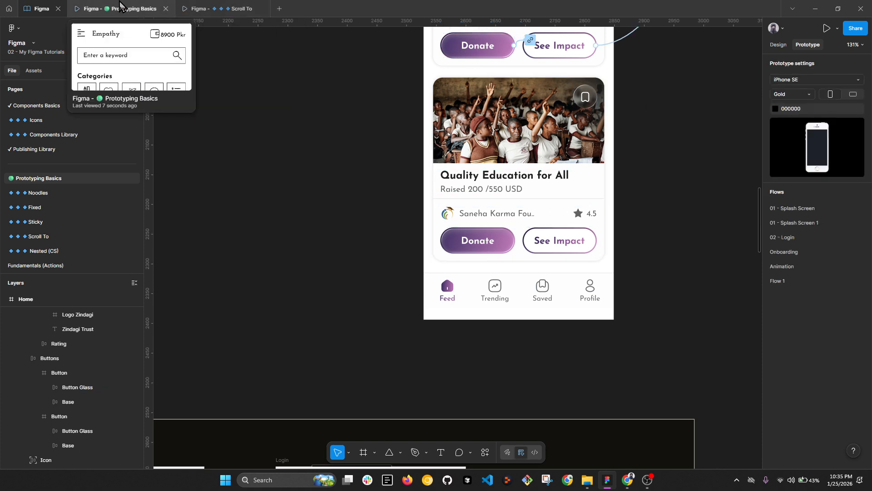
# - Test the Donate button of the Help Ukraine in the War card in the Flow 1 preview, and play the Animation flow it opens
pyautogui.click(128, 16)
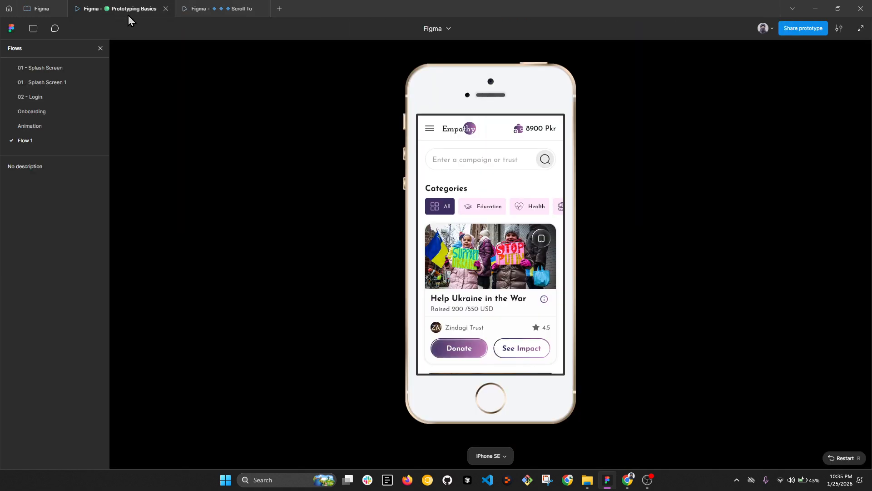
pyautogui.click(472, 348)
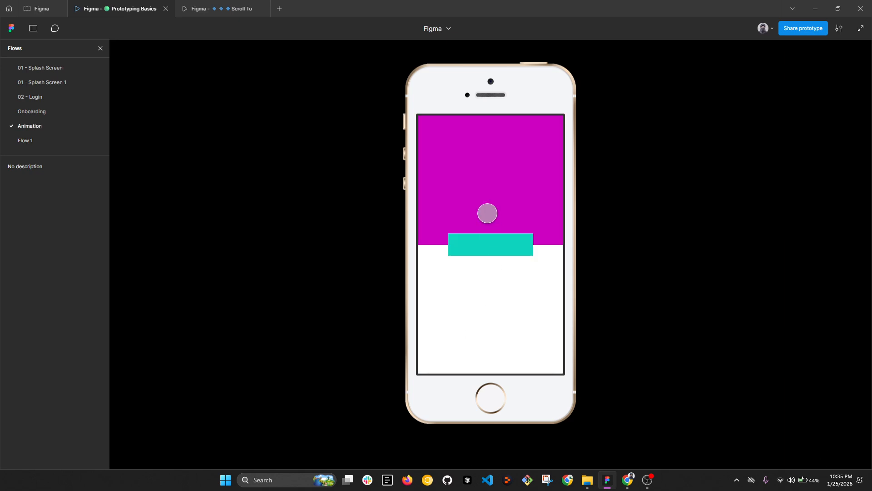
pyautogui.click(493, 241)
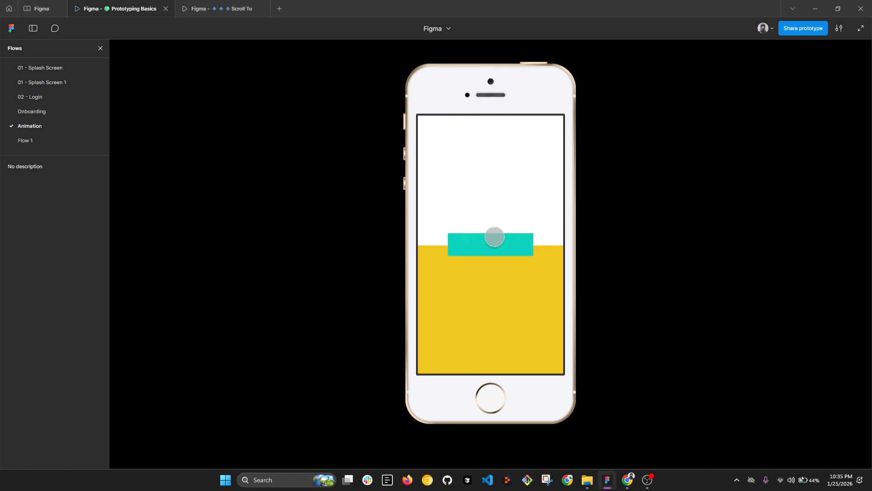
# - Return to the design file, review the first Donate button's Open link interaction in prototype mode, and close its settings
pyautogui.click(41, 9)
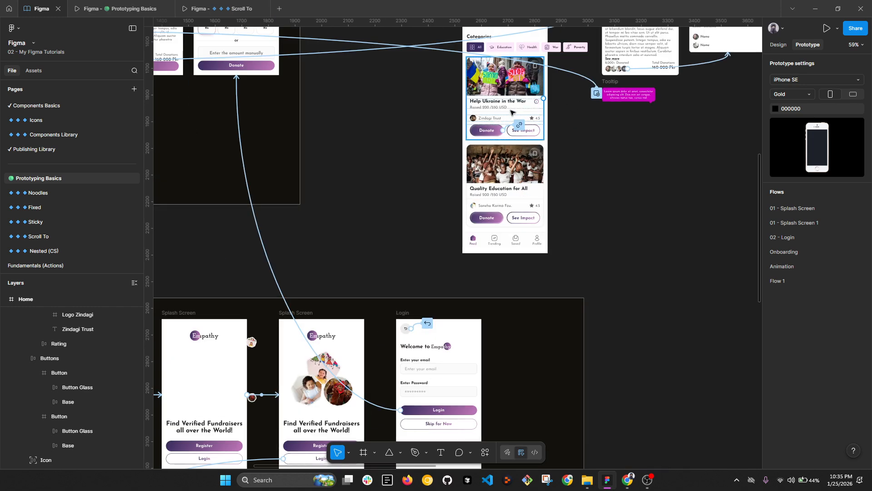
pyautogui.click(777, 45)
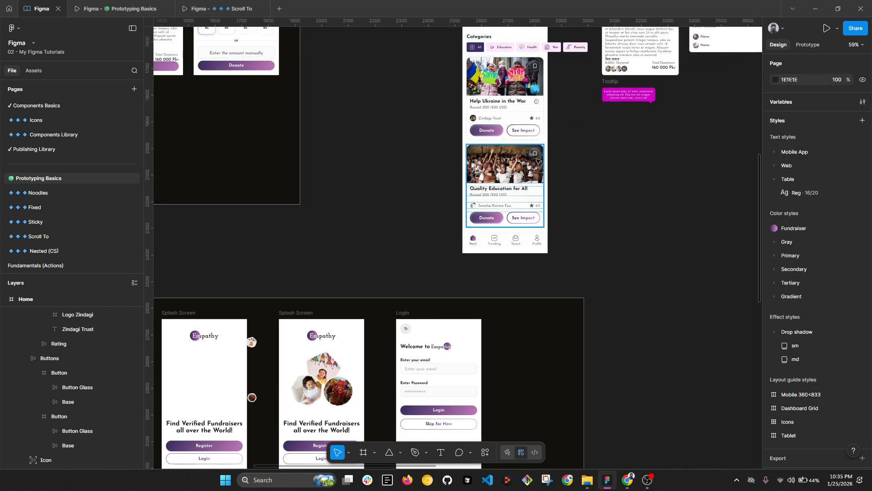
pyautogui.click(501, 131)
pyautogui.hotkey('shift', 'e')
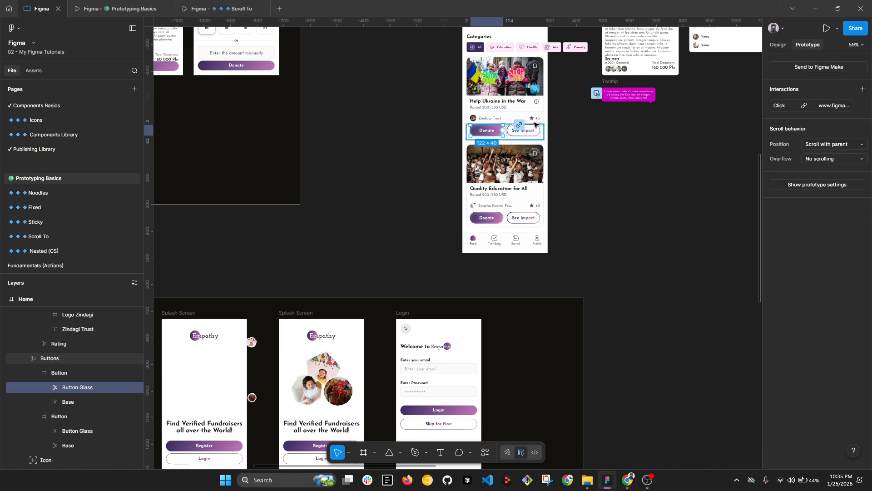
pyautogui.click(507, 129)
pyautogui.scroll(3, 509, 131)
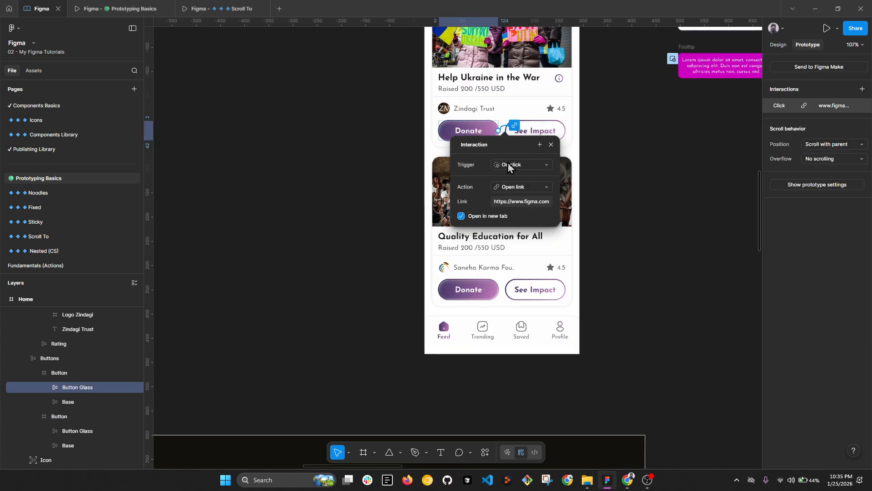
pyautogui.click(550, 145)
pyautogui.click(644, 194)
pyautogui.scroll(-3, 635, 199)
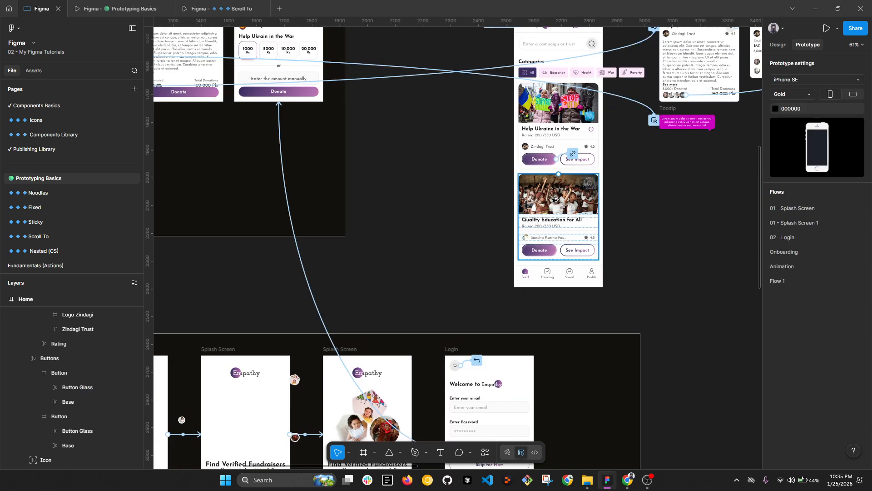